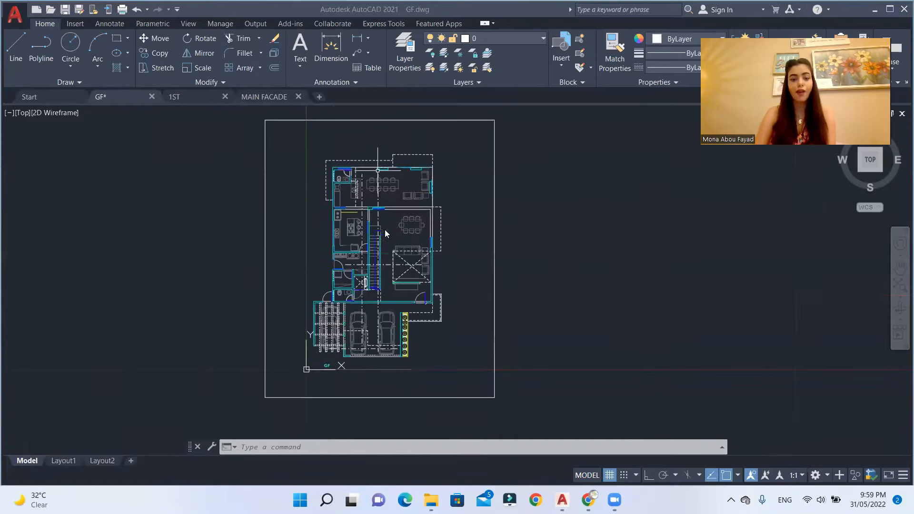
Look over the GF and 1ST floor plans and the MAIN FACADE elevation in the open drawings.
scroll(405, 263, "up", 4)
scroll(405, 265, "down", 2)
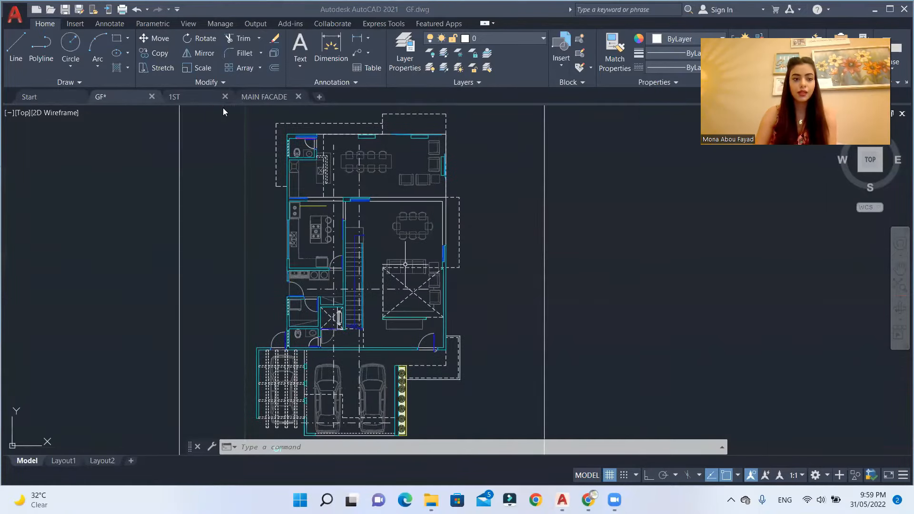
left_click(195, 99)
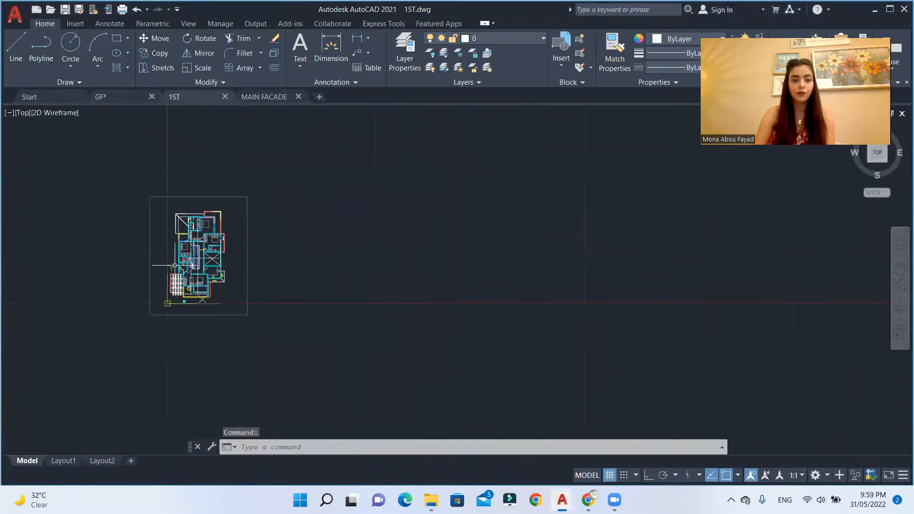
scroll(177, 272, "up", 5)
scroll(269, 321, "down", 2)
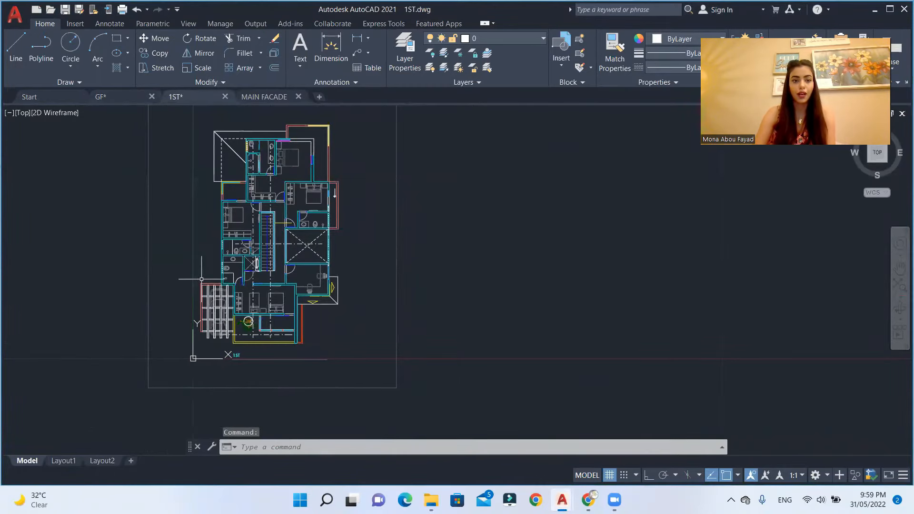
left_click(275, 101)
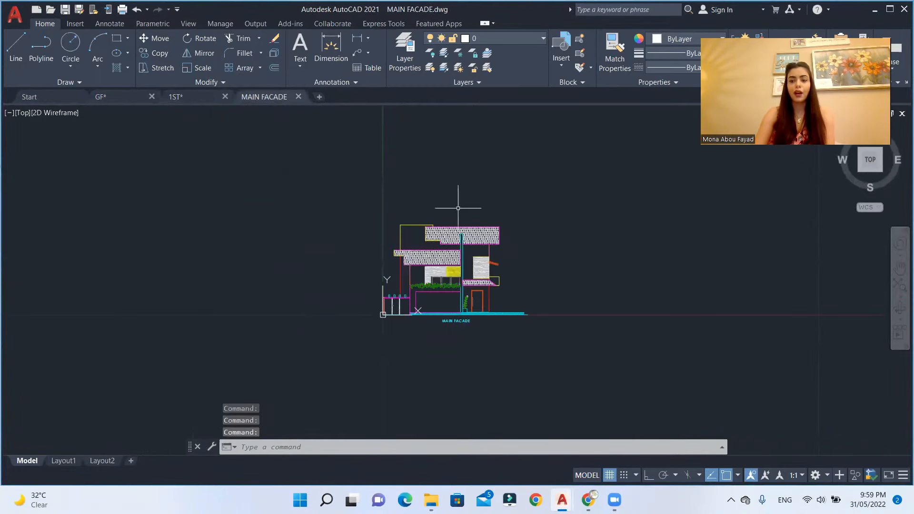
scroll(474, 254, "up", 2)
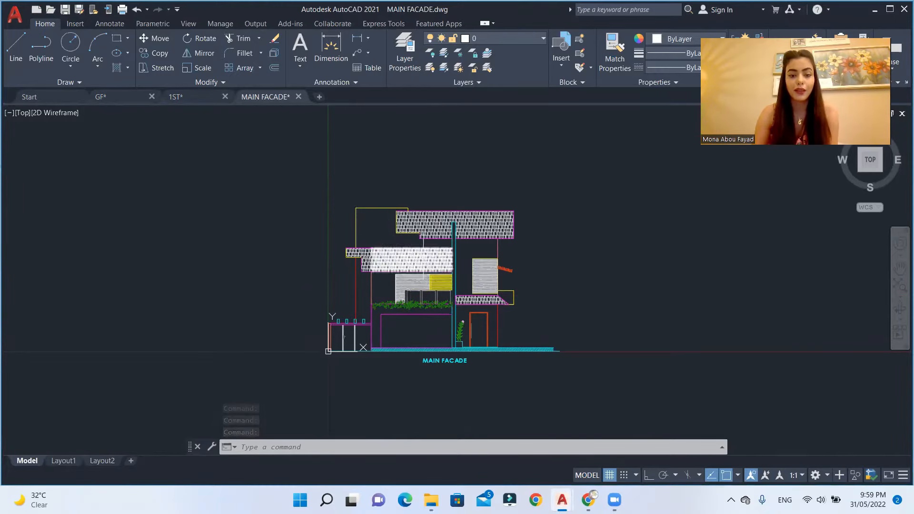
left_click(201, 94)
left_click(132, 95)
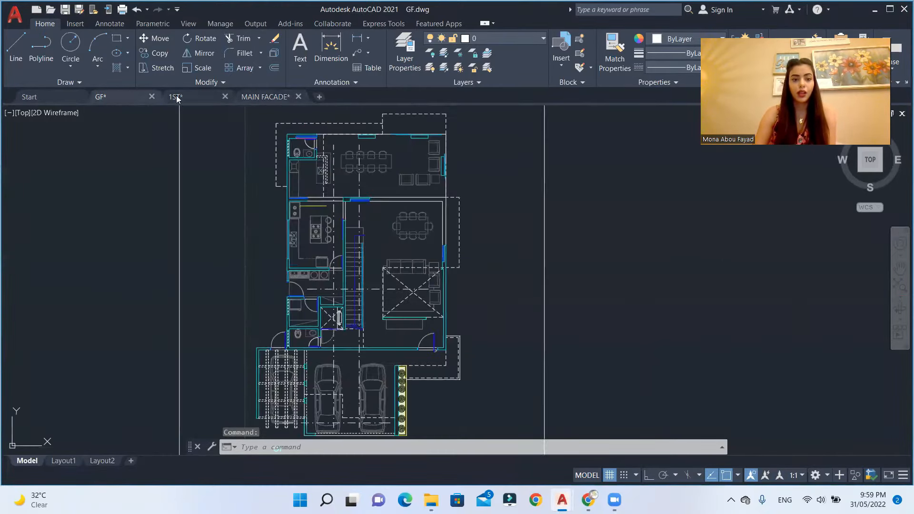
Create a new blank drawing alongside the open plans and keep it active after a glance at the GF plan.
left_click(319, 96)
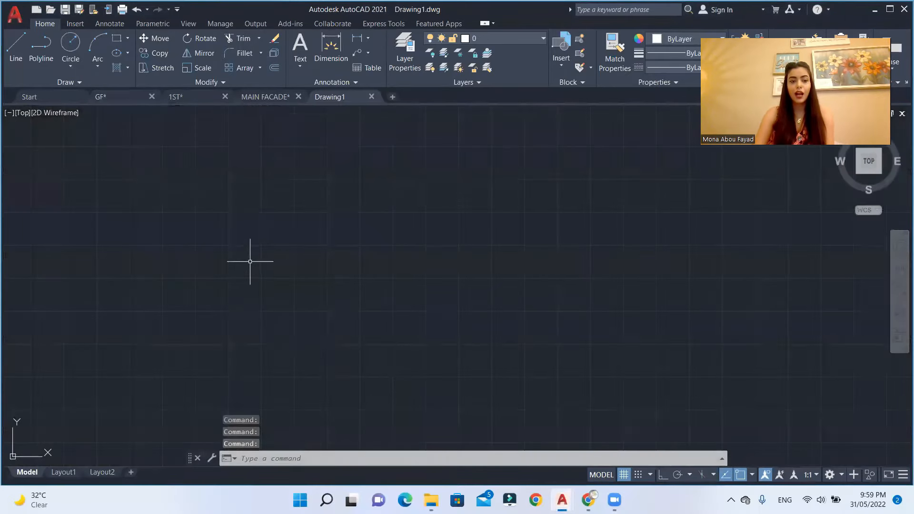
left_click(114, 100)
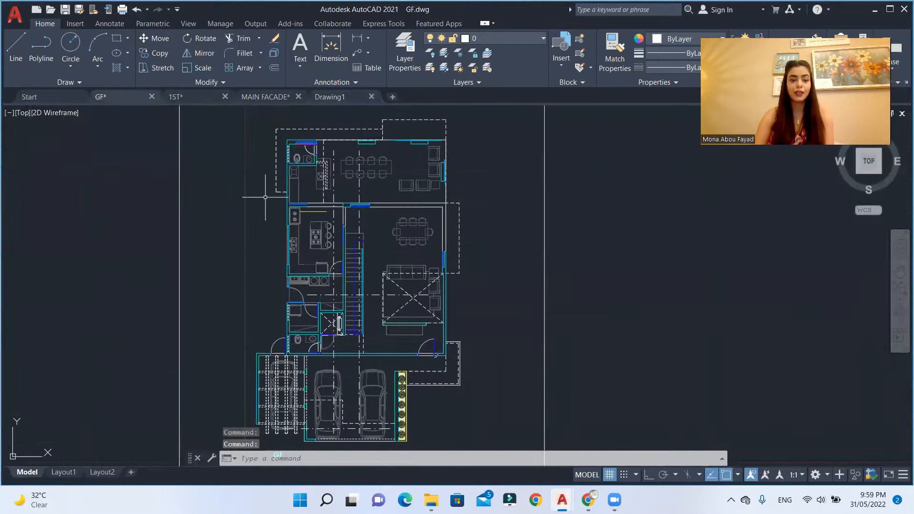
left_click(343, 98)
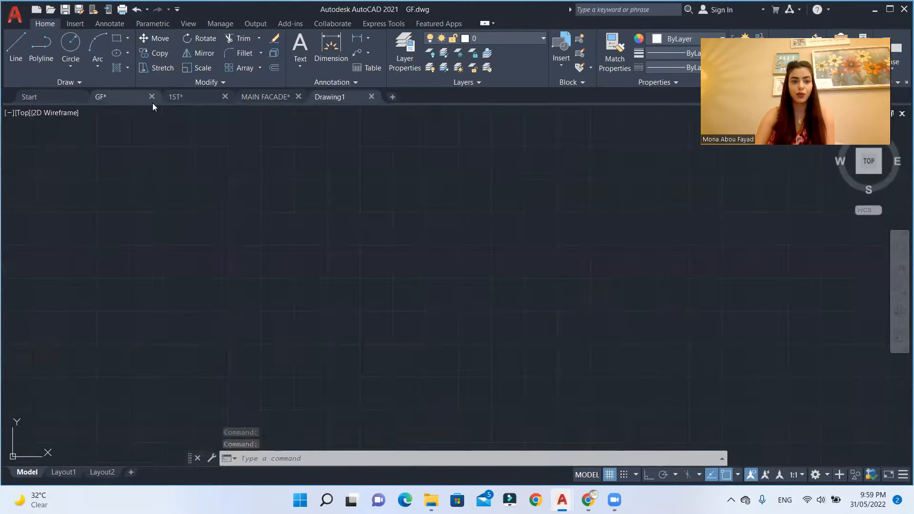
Check the drawing units set in the GF drawing.
left_click(128, 100)
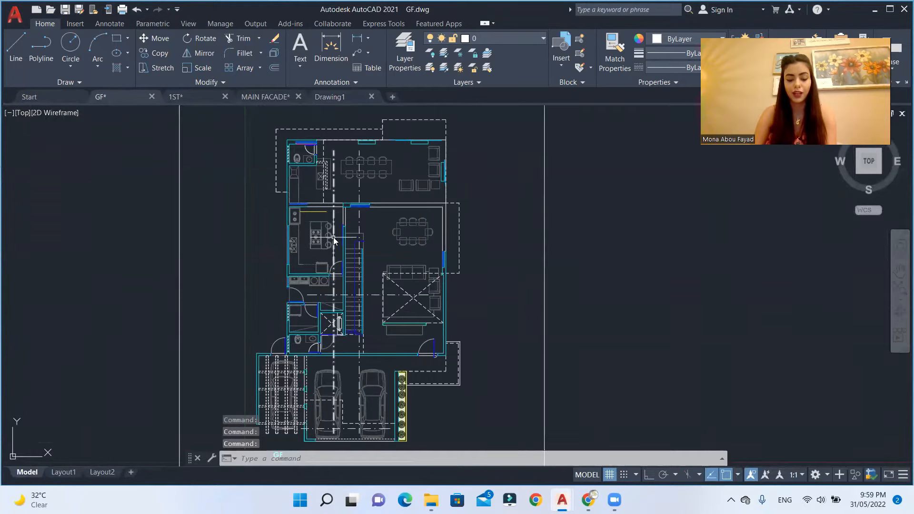
type("un")
key("Return")
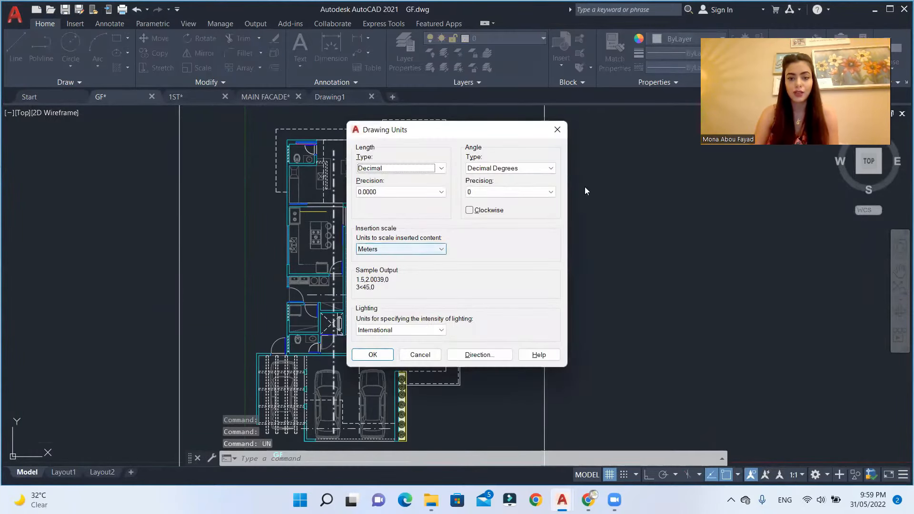
left_click(557, 130)
Set the insertion scale units of the new blank drawing to Meters.
left_click(348, 100)
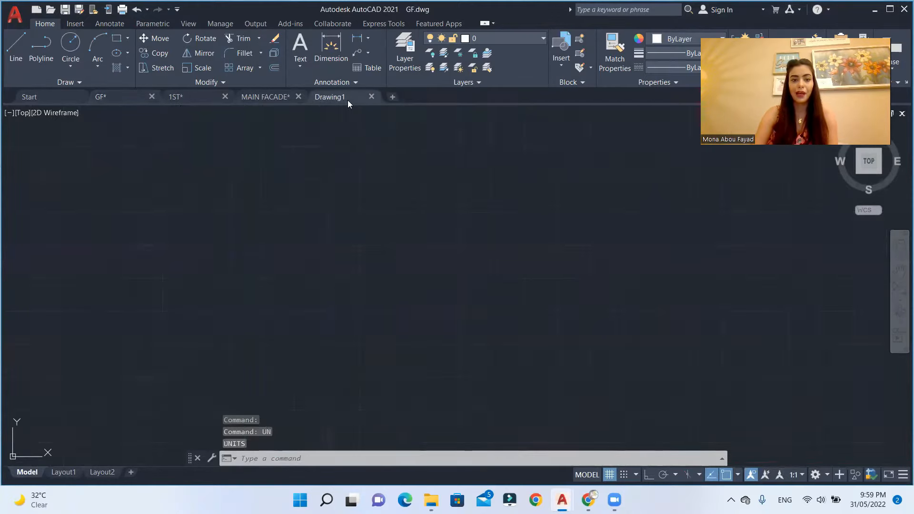
type("UN")
key("Return")
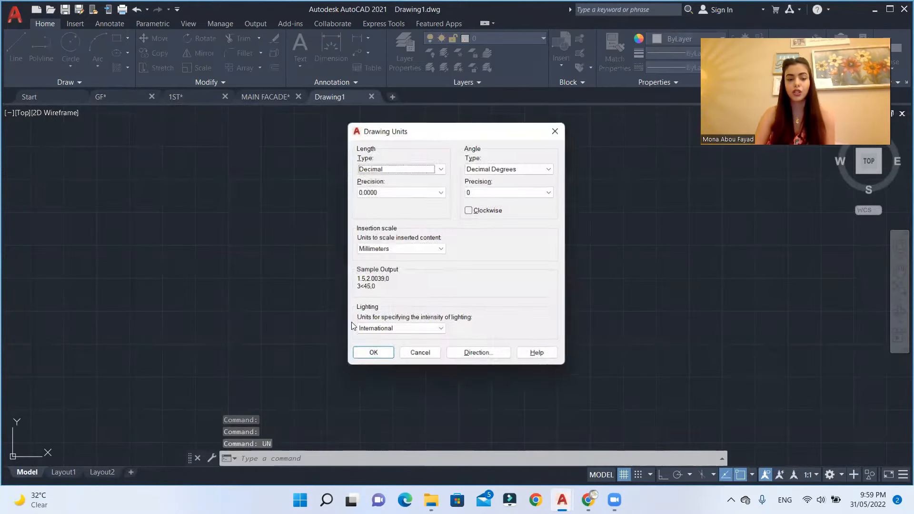
left_click(384, 250)
left_click(386, 310)
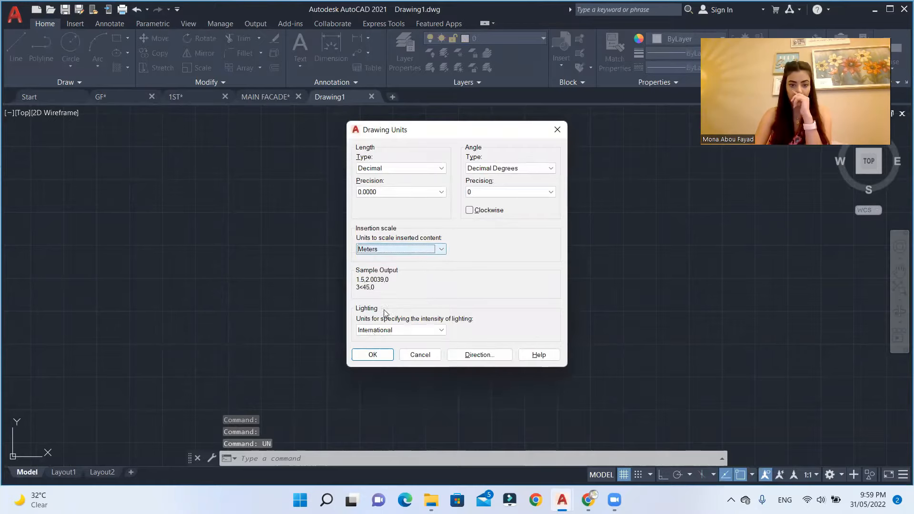
left_click(373, 354)
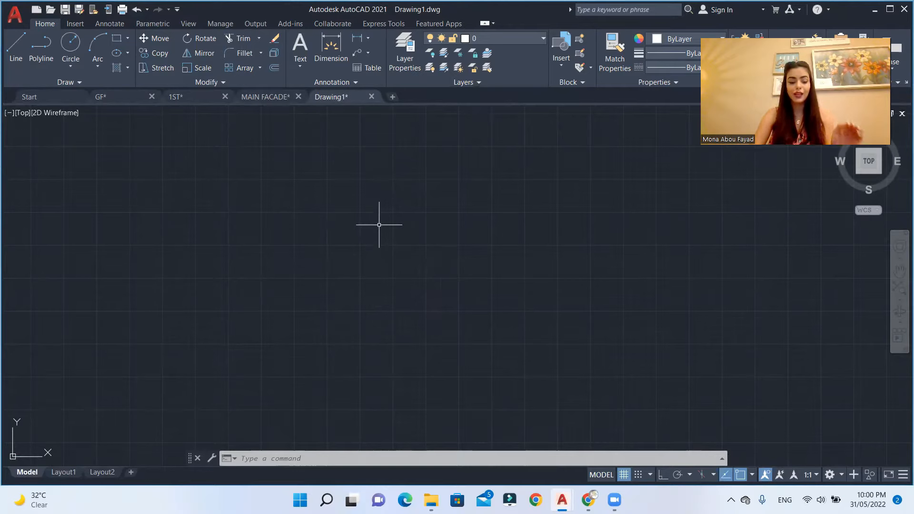
Show the external references manager with XREF and widen it and its reference name column.
type("XR")
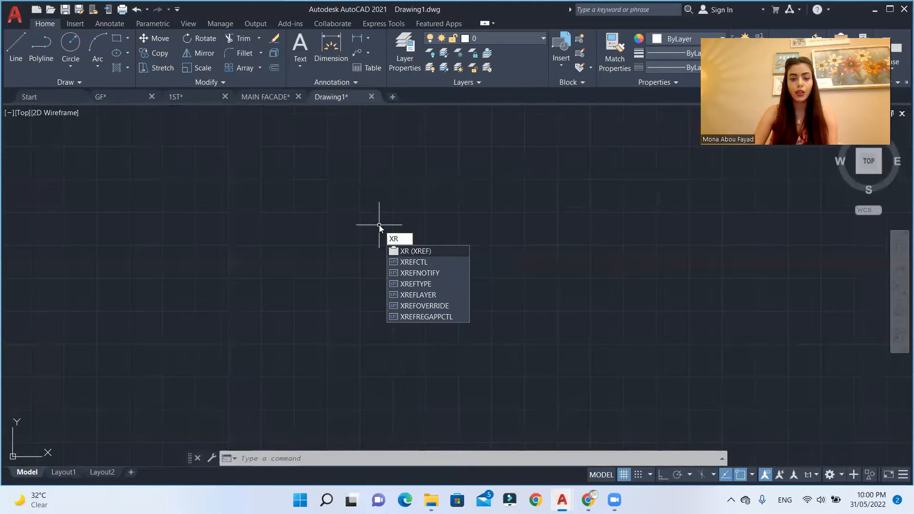
key("Return")
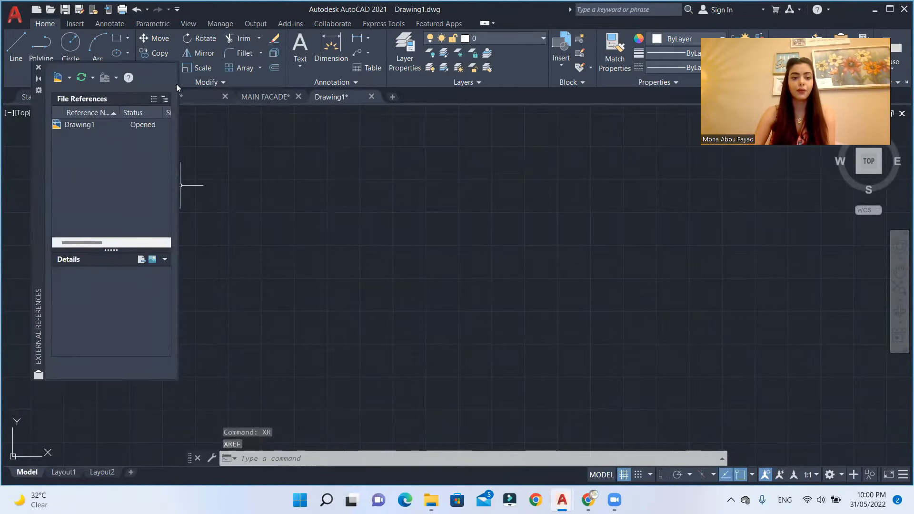
left_click_drag(177, 84, 340, 85)
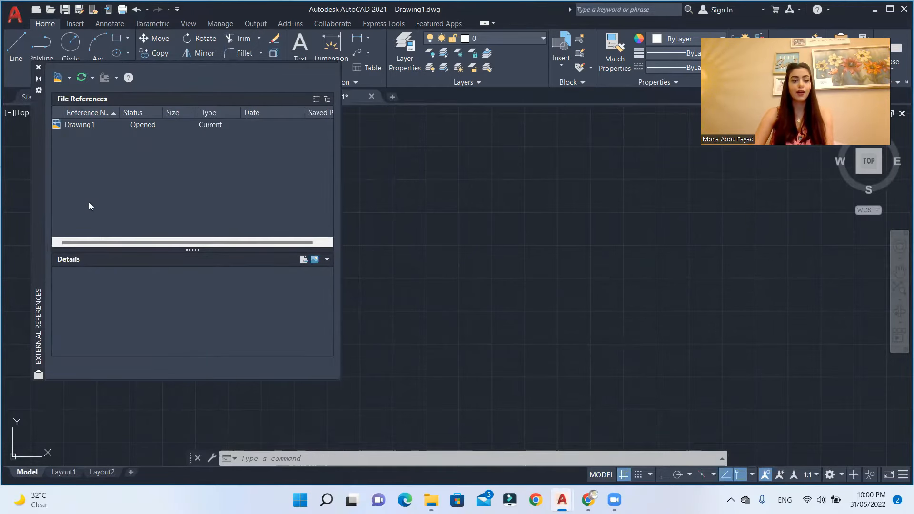
left_click_drag(120, 112, 144, 113)
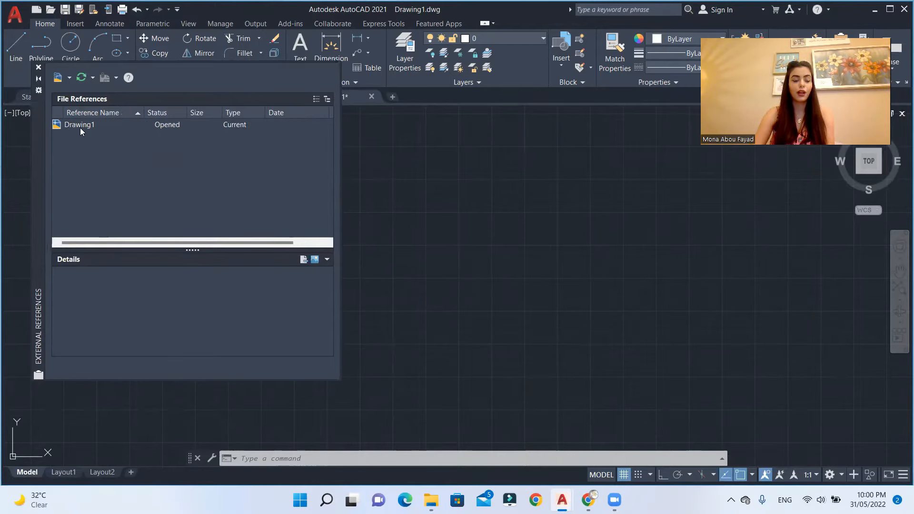
Start attaching a DWG reference and browse to the folder D:\tutorial\ps\CAD 4, copying its path from File Explorer.
left_click(69, 81)
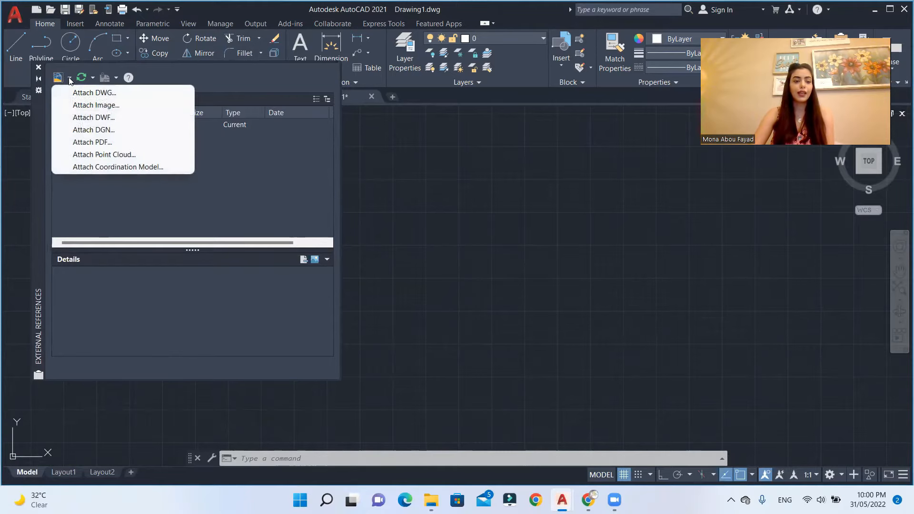
left_click(126, 93)
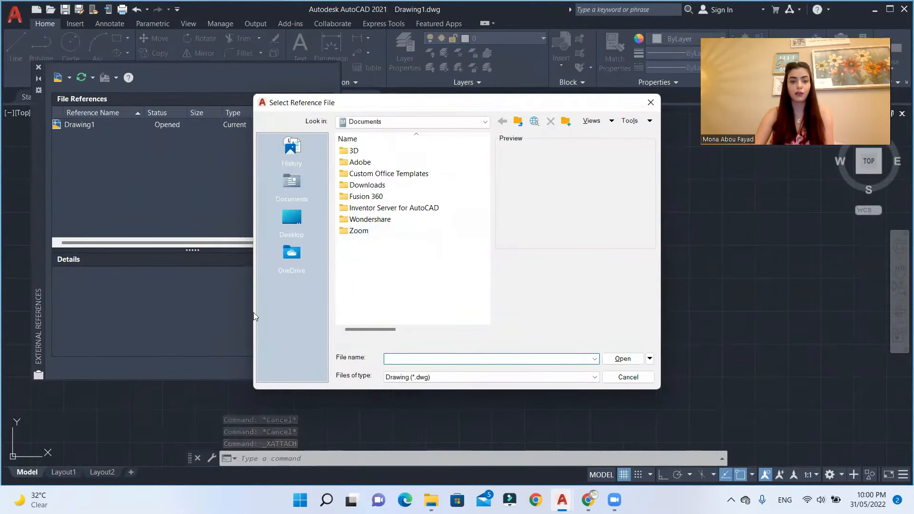
key("alt+Tab")
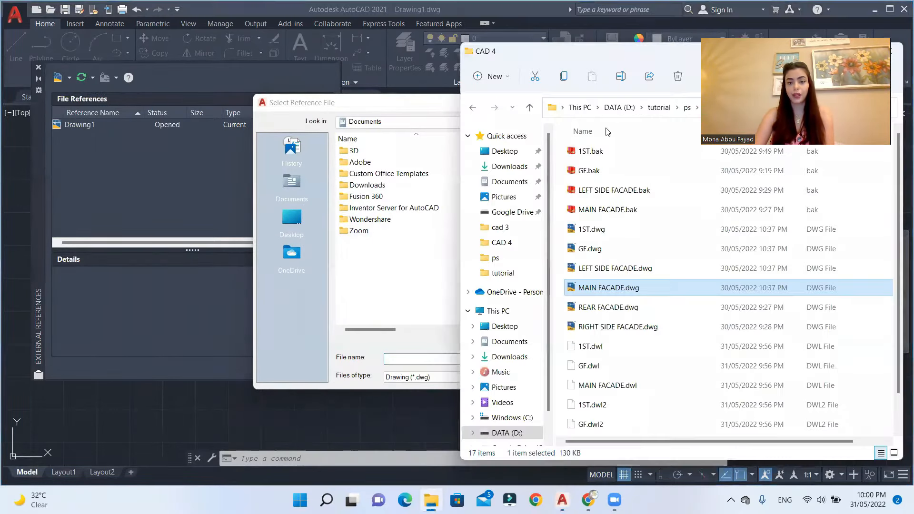
left_click_drag(638, 60, 425, 60)
left_click(536, 111)
key("ctrl+c")
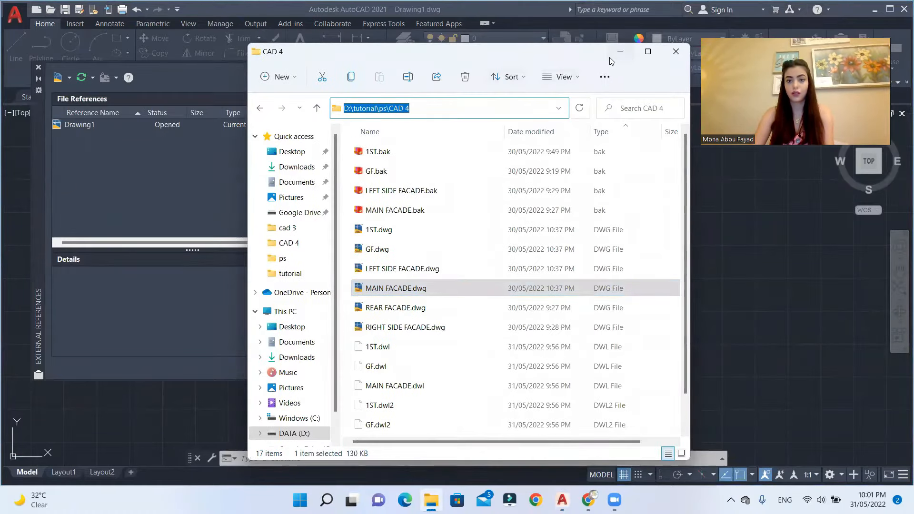
key("alt+Tab")
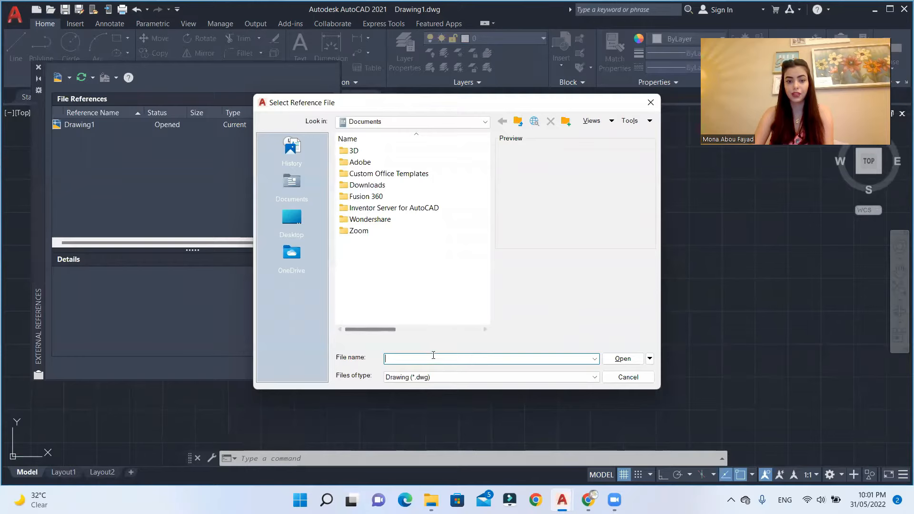
key("ctrl+v")
key("Return")
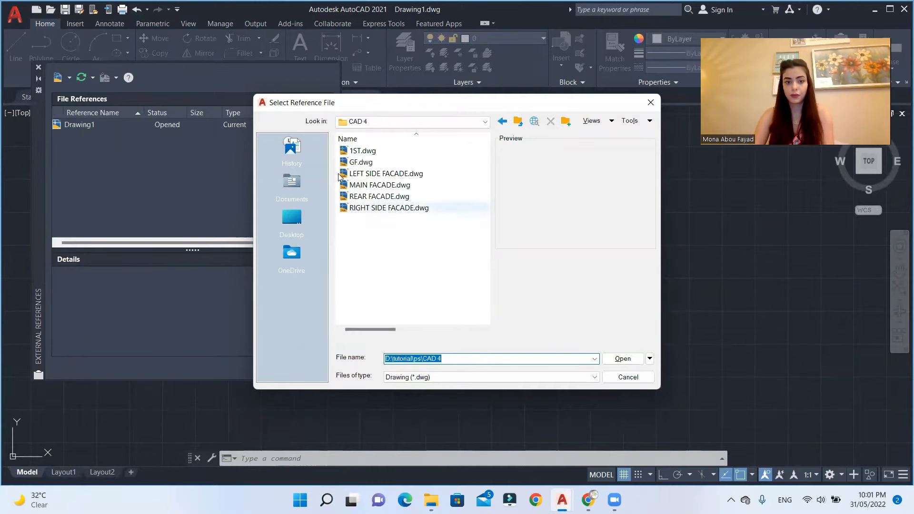
Attach GF.dwg as an external reference with scale 1, relative path and attachment type, and place it near the origin.
left_click(367, 163)
left_click(630, 358)
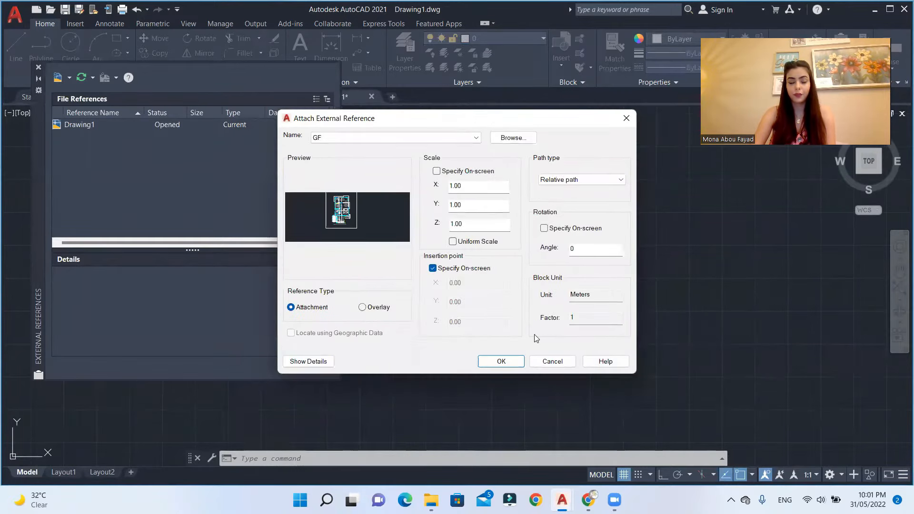
left_click(501, 362)
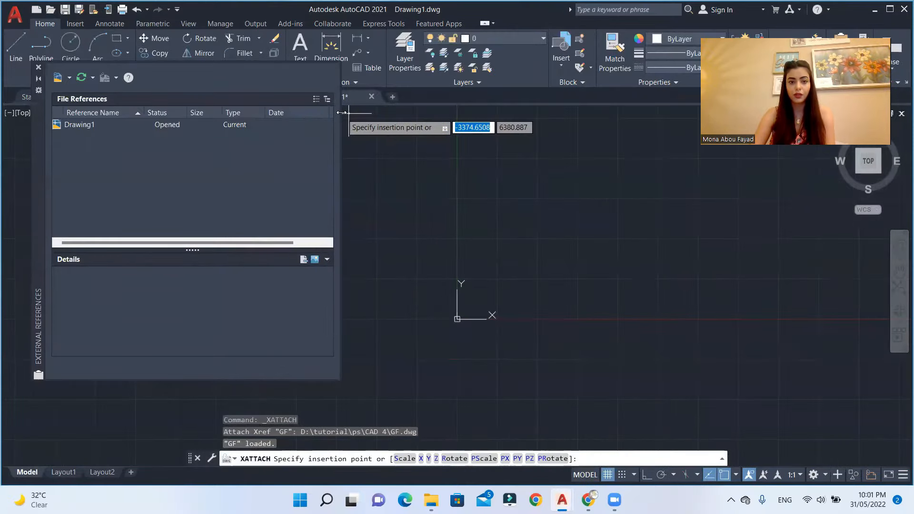
left_click_drag(341, 112, 164, 114)
scroll(481, 306, "up", 10)
scroll(458, 314, "down", 5)
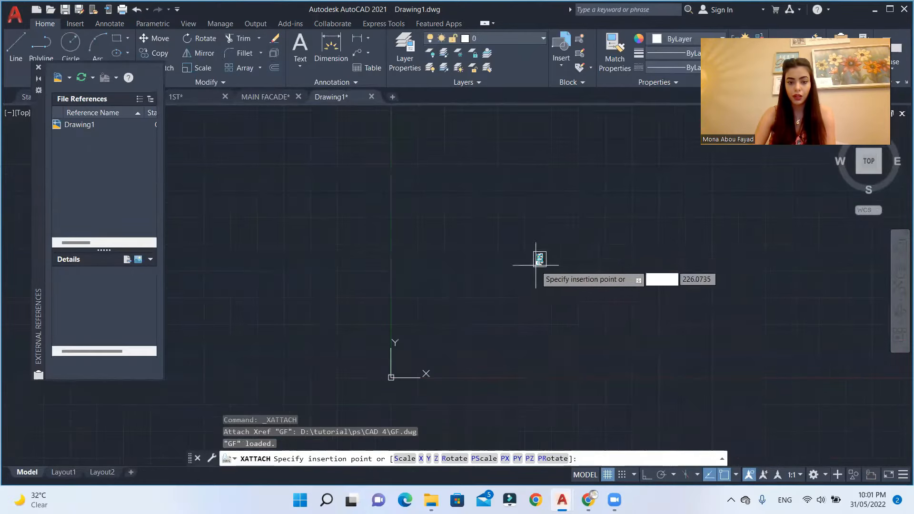
left_click(410, 311)
scroll(408, 324, "up", 3)
left_click(408, 324)
scroll(423, 294, "up", 5)
Detach the GF reference from the drawing and undo the detachment.
left_click(66, 136)
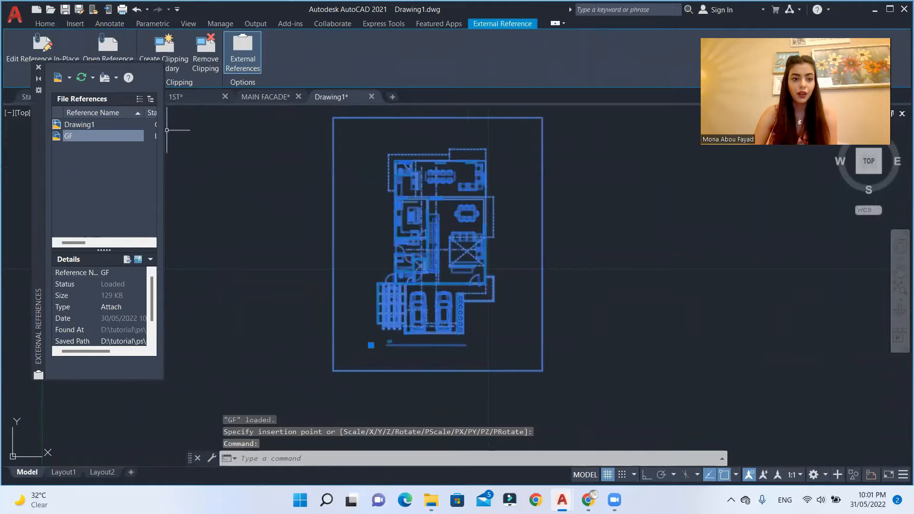
left_click_drag(163, 141, 254, 143)
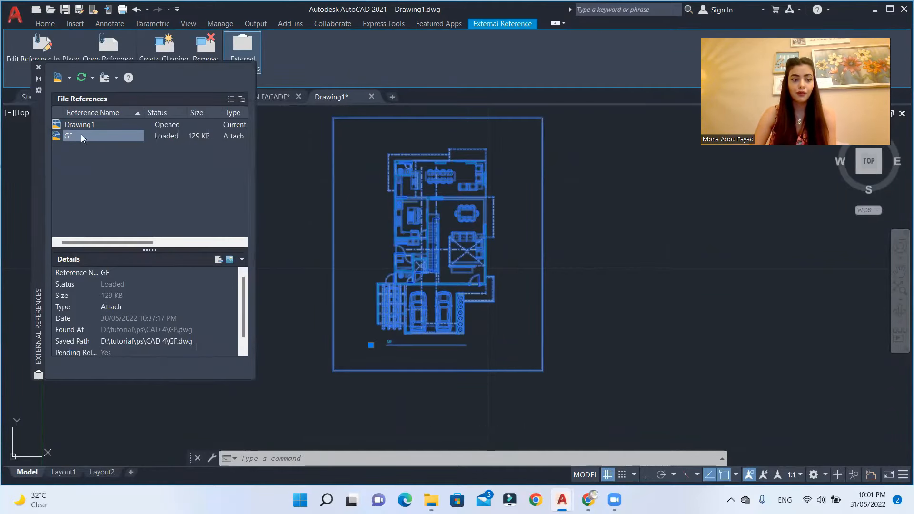
right_click(110, 136)
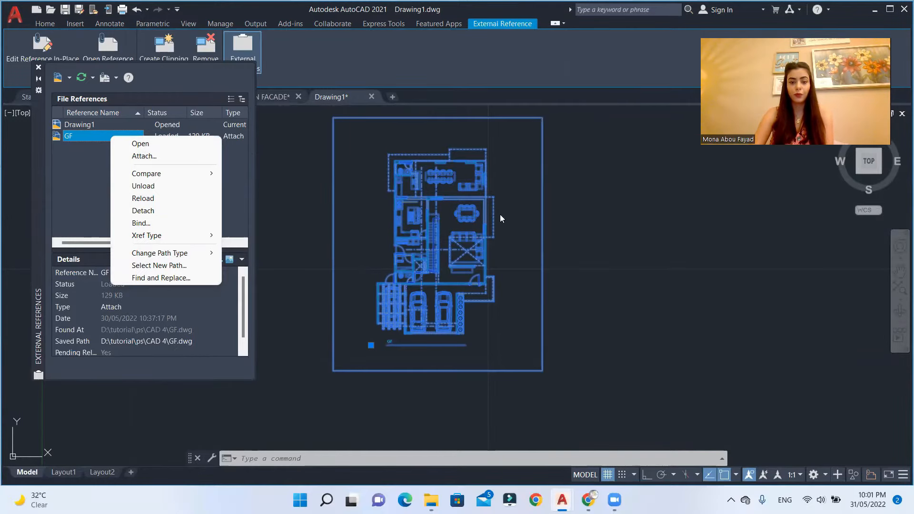
left_click(192, 215)
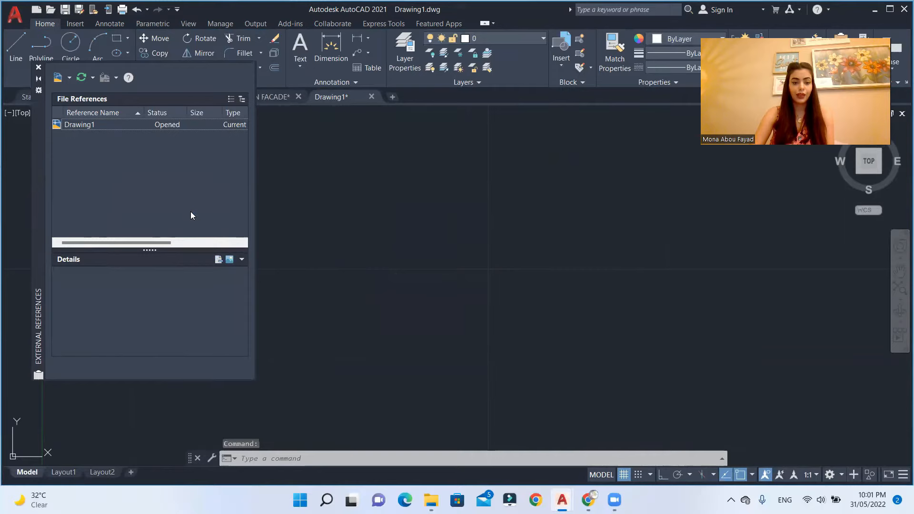
left_click(388, 190)
left_click(317, 210)
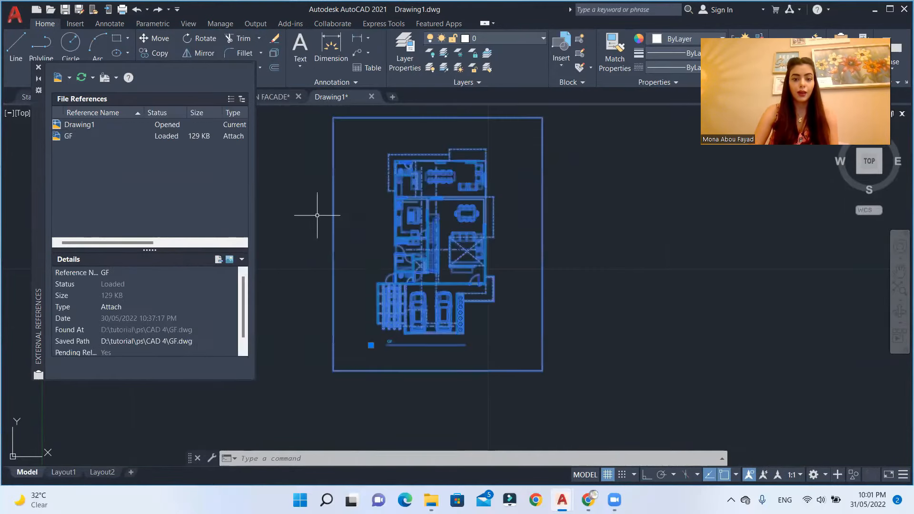
Bind the GF reference into the current drawing and select the bound floor plan.
right_click(106, 140)
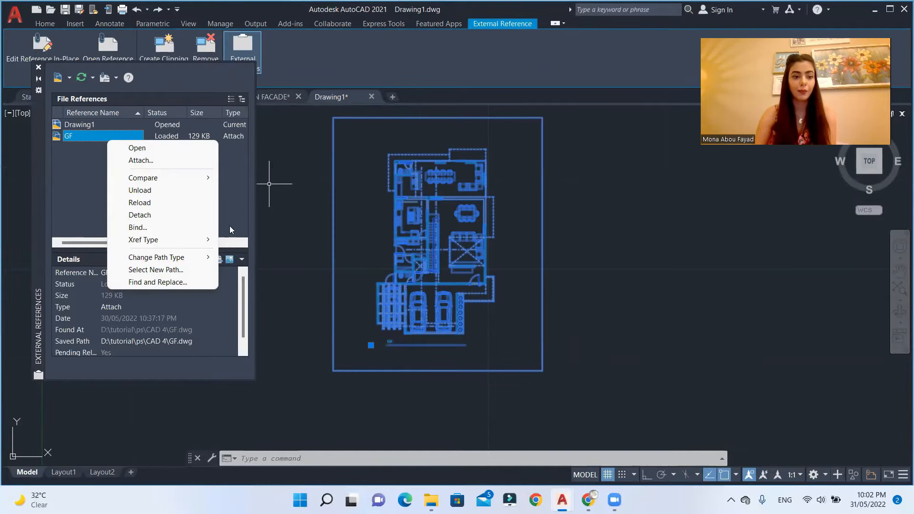
left_click(140, 227)
left_click(508, 236)
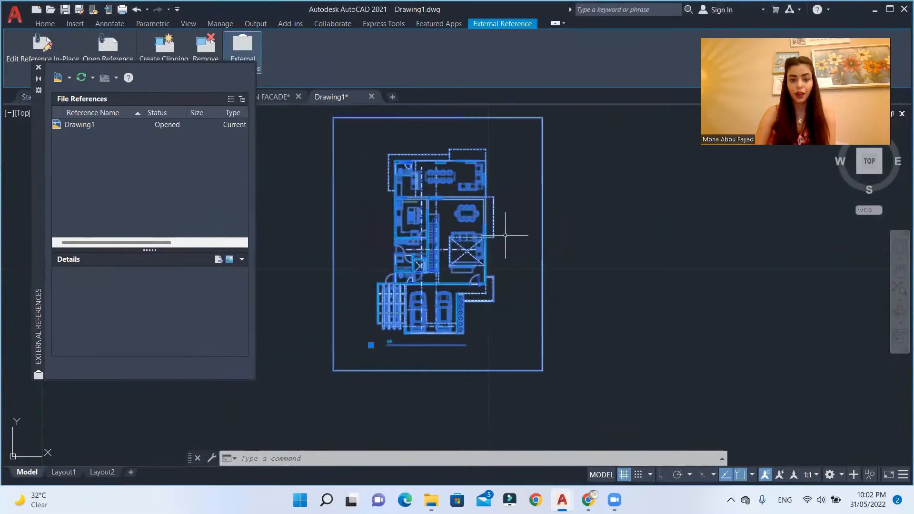
Select the bound floor plan as a whole to examine it as a block, and undo the bind of GF.
key("Escape")
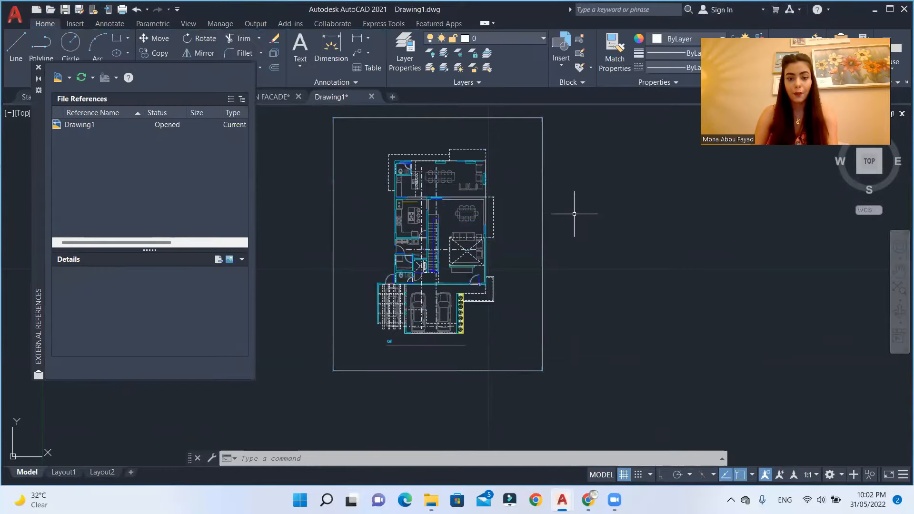
left_click(488, 220)
left_click(419, 273)
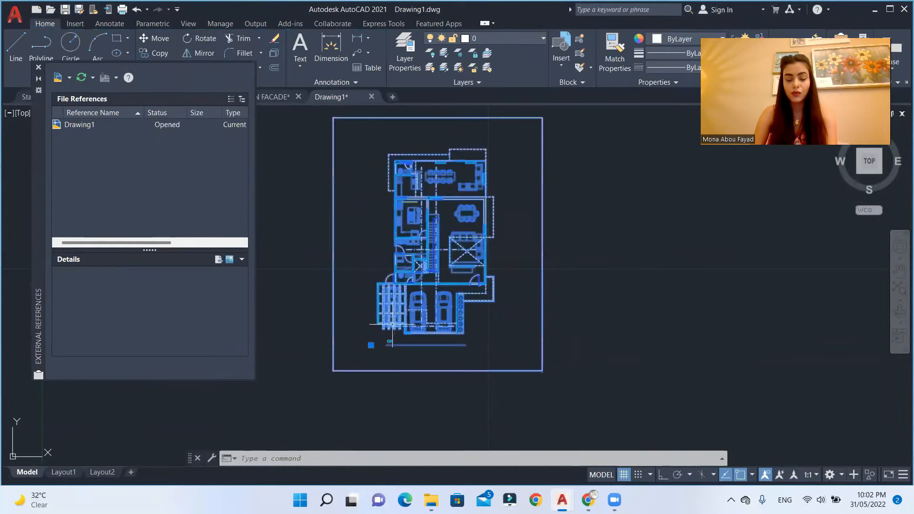
right_click(442, 203)
left_click(354, 243)
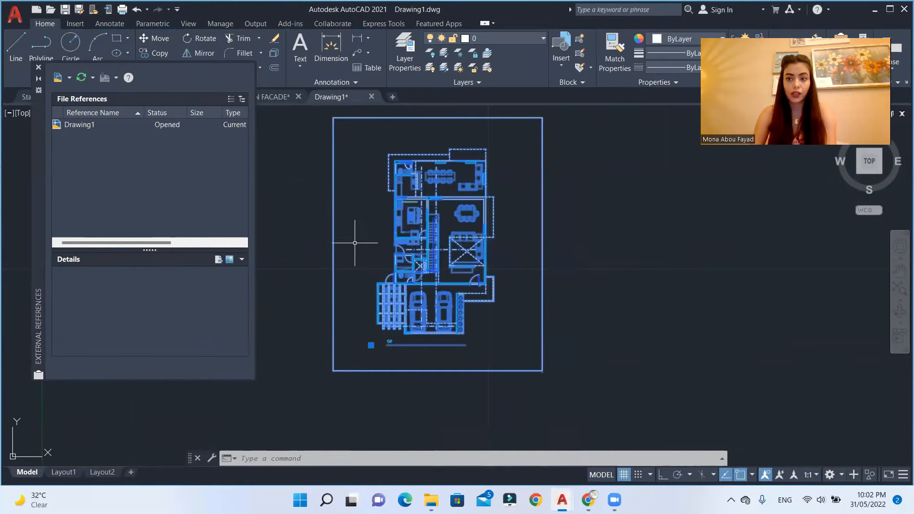
key("Escape")
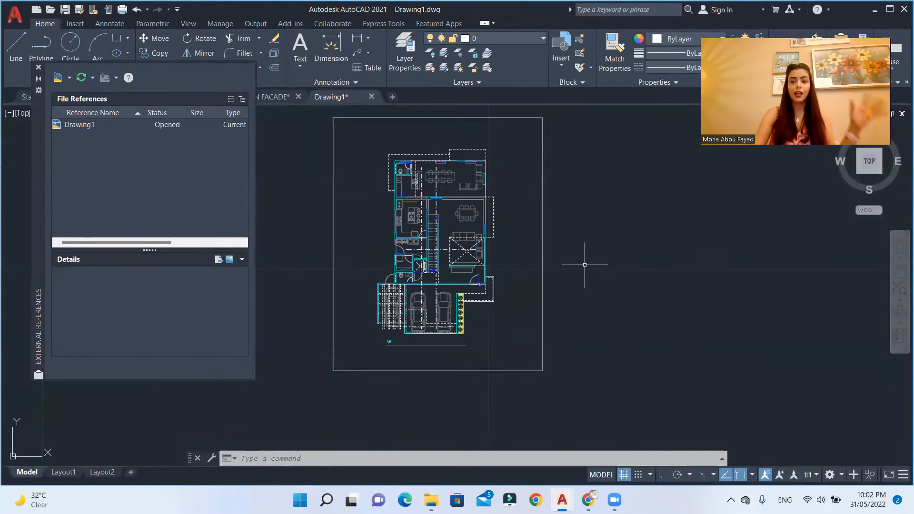
left_click(551, 198)
left_click(347, 310)
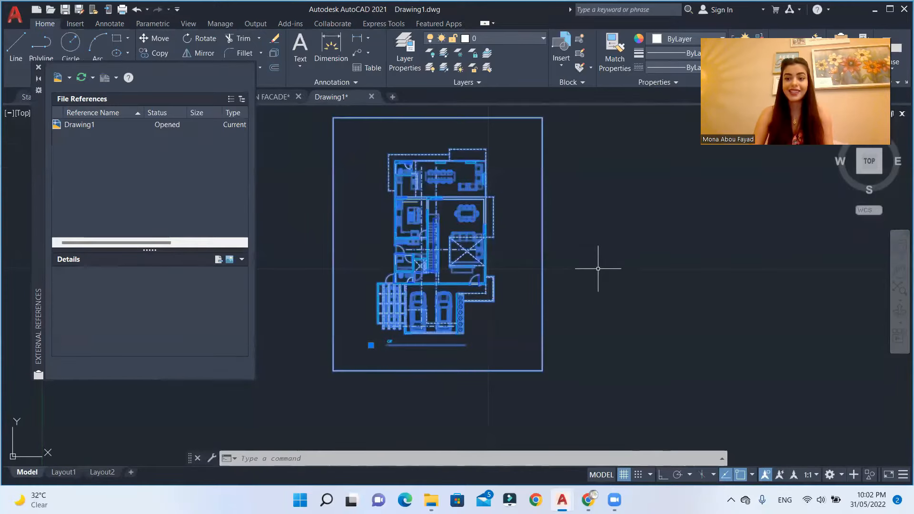
key("Escape")
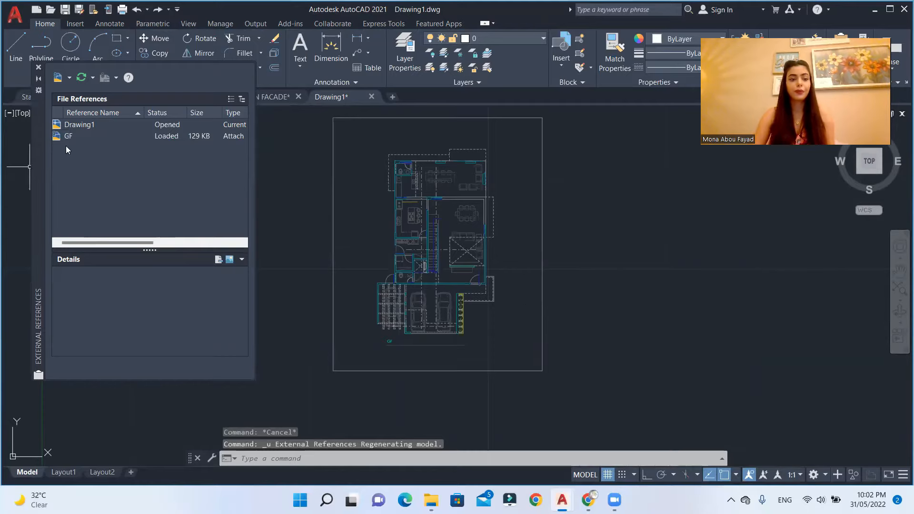
Examine the GF reference's details and the reference editing options available for the attached floor plan.
left_click(85, 135)
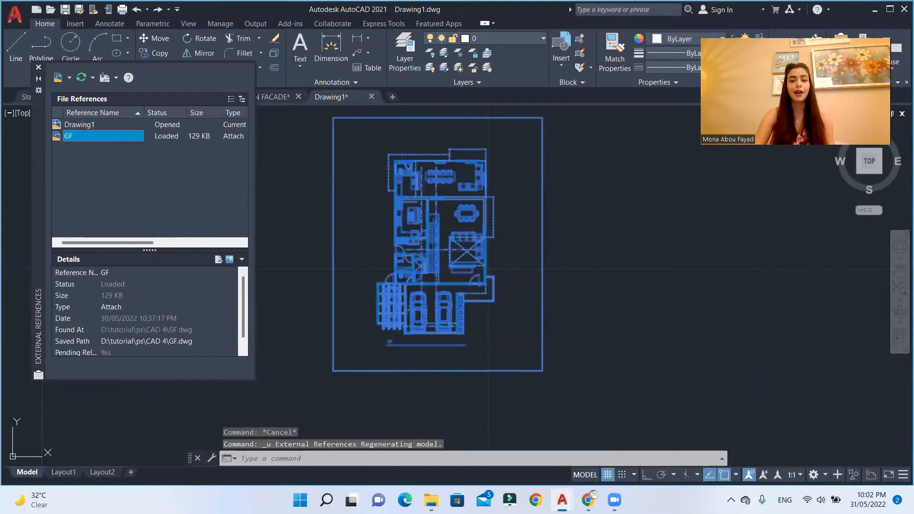
key("Escape")
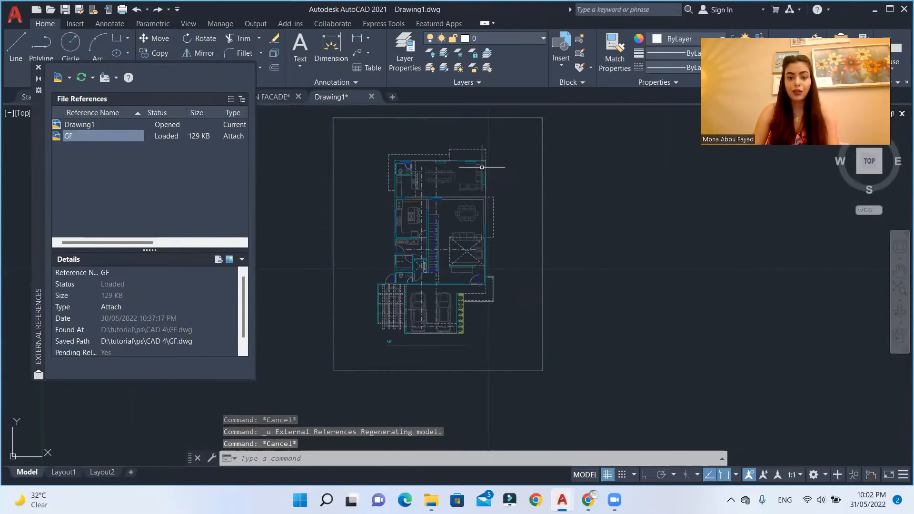
left_click(482, 167)
right_click(465, 185)
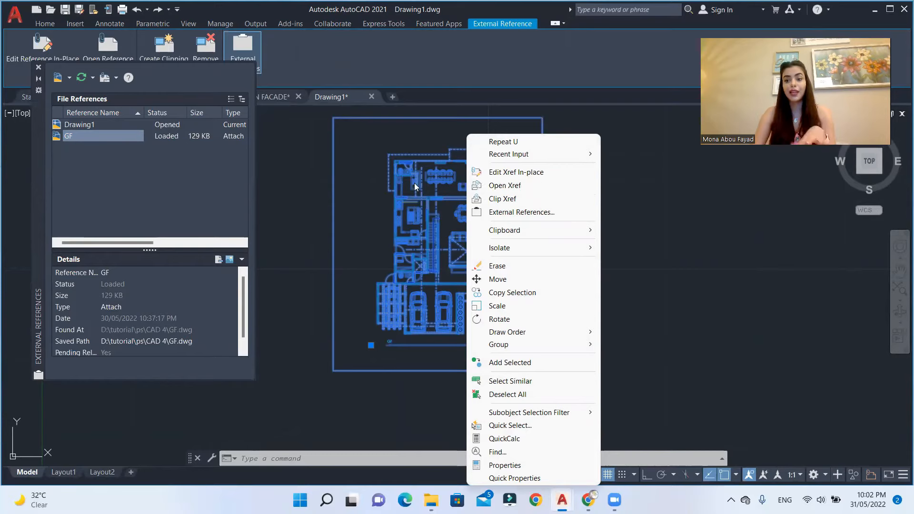
left_click(443, 227)
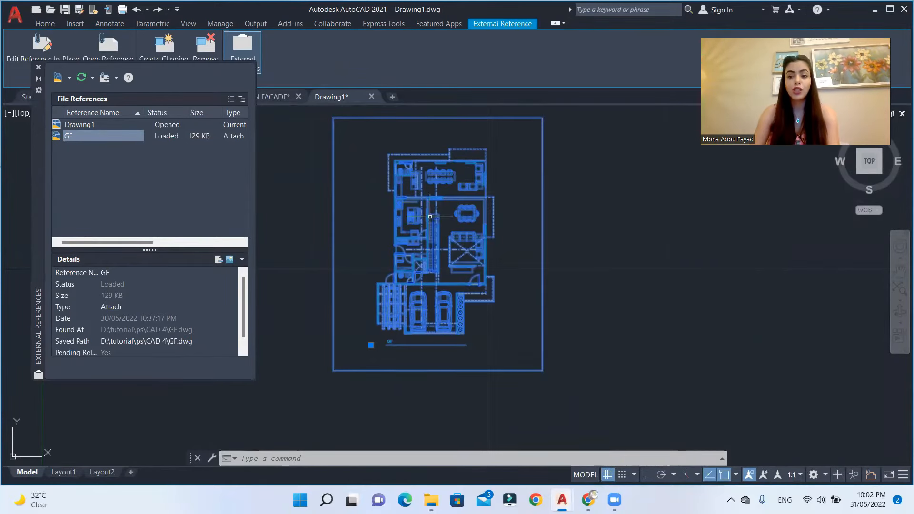
key("Escape")
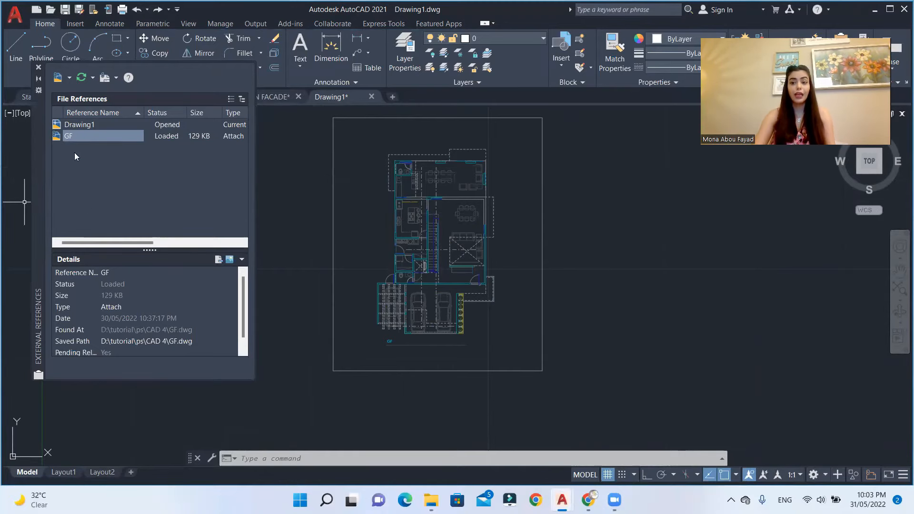
left_click(409, 186)
key("Escape")
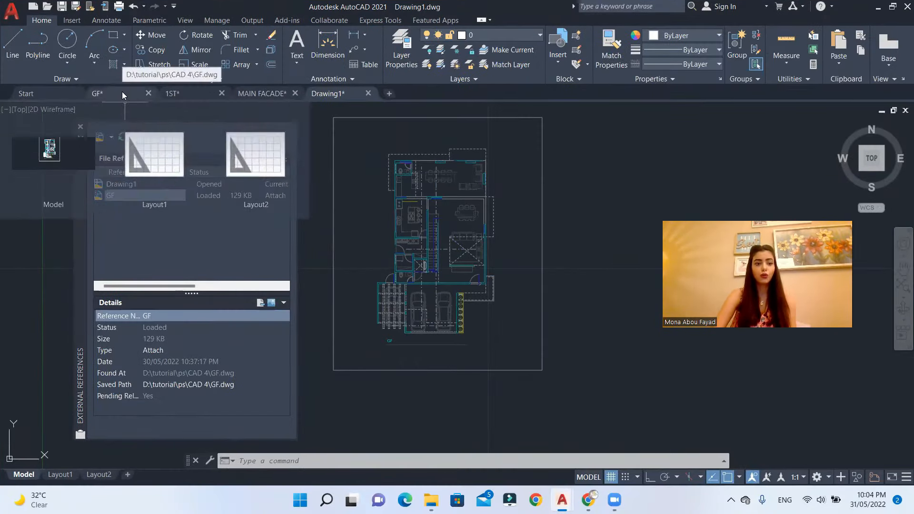
In the open GF drawing, draw a single-segment polyline beside the house plan and save the file.
left_click(122, 92)
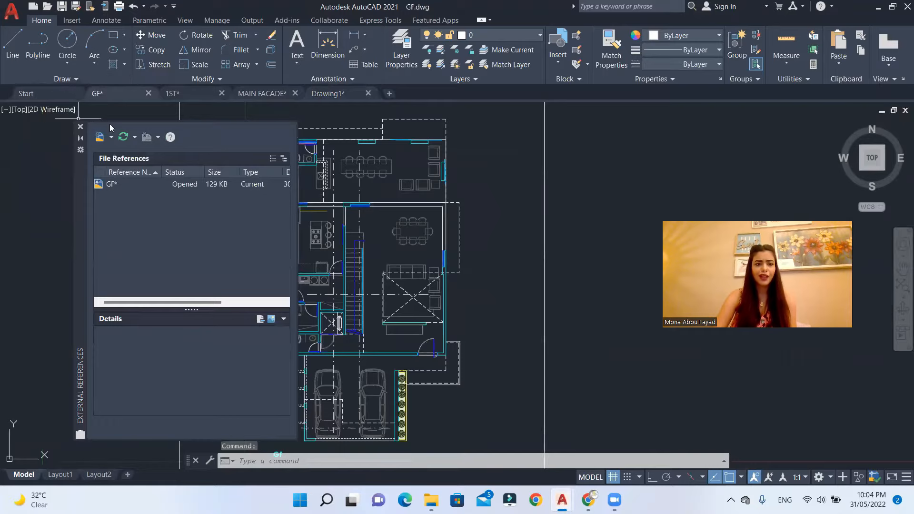
left_click(41, 45)
left_click(492, 169)
left_click(505, 311)
key("Return")
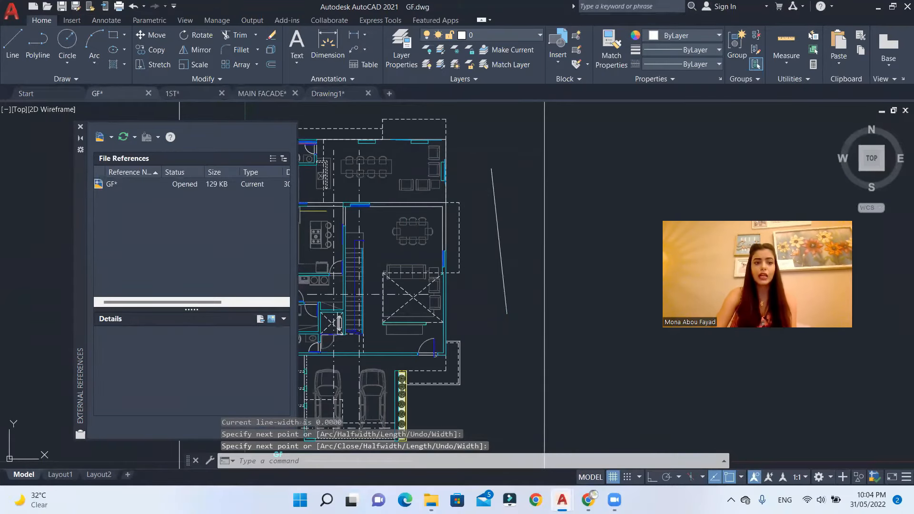
key("ctrl+s")
Return to Drawing1, reload the GF reference, and close the external references list.
left_click(328, 94)
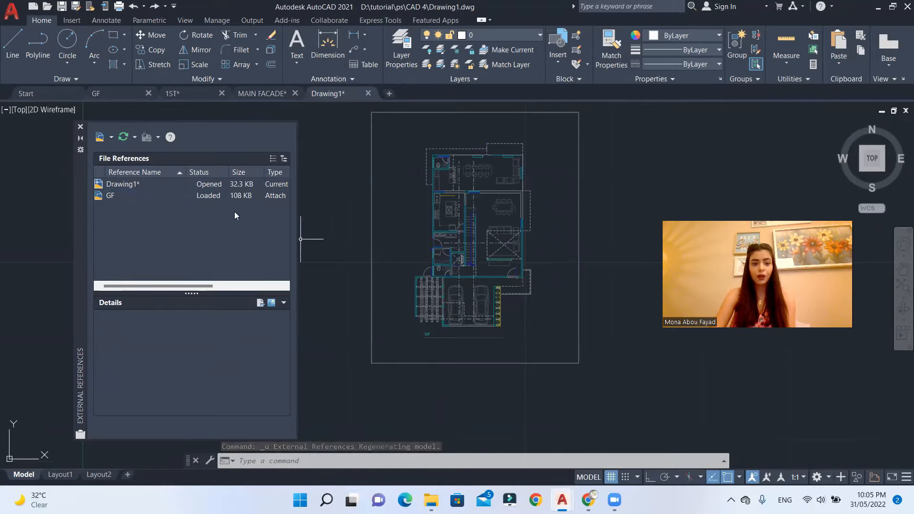
left_click(194, 196)
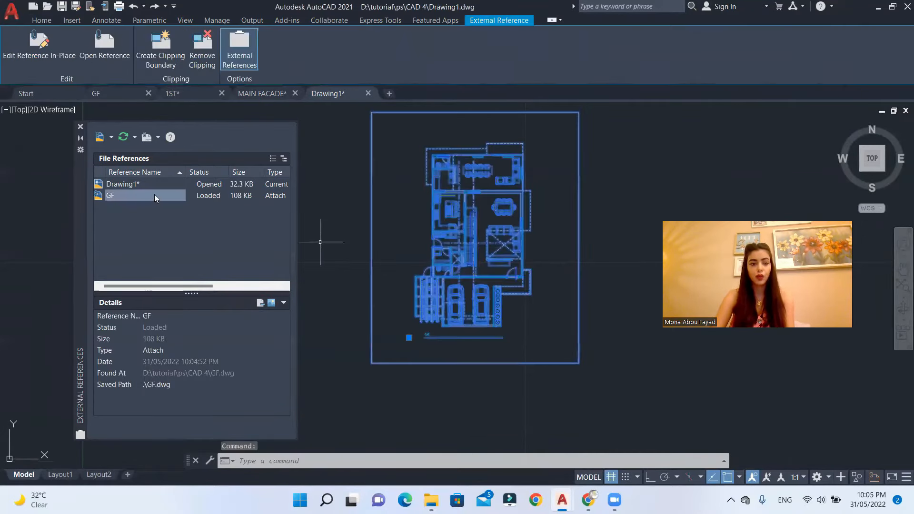
right_click(127, 197)
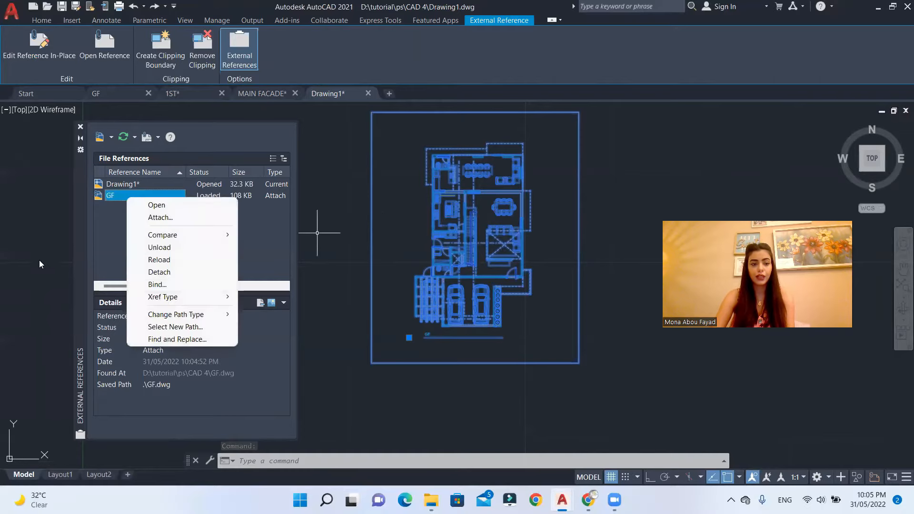
left_click(159, 260)
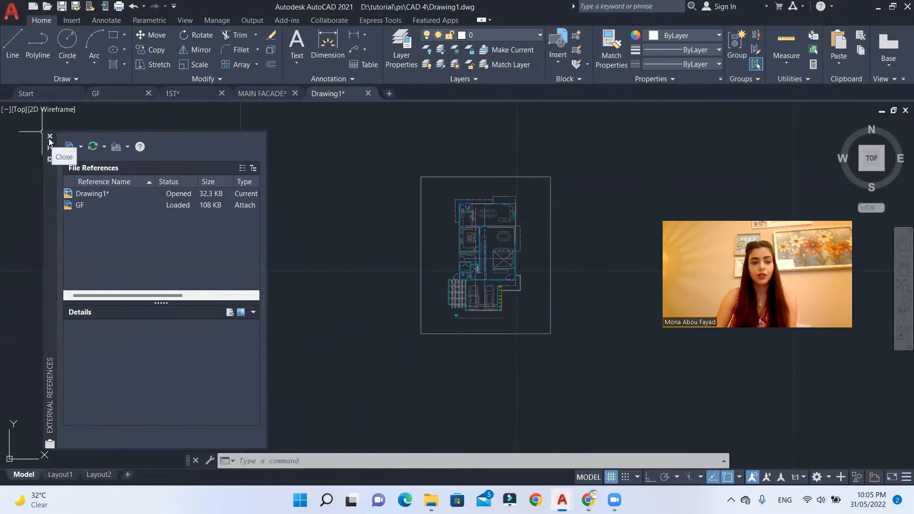
left_click(50, 137)
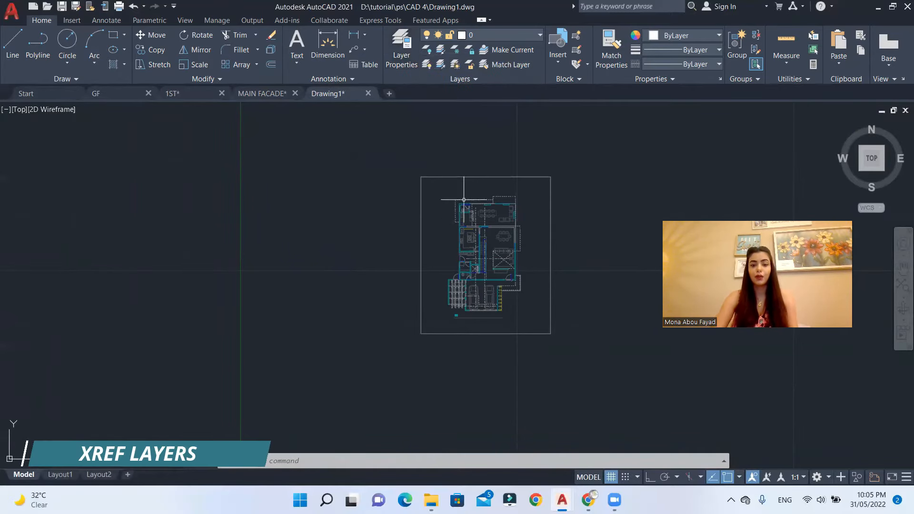
Examine the drawing's layer properties, filtering the list to the layers that come from external references.
left_click(401, 39)
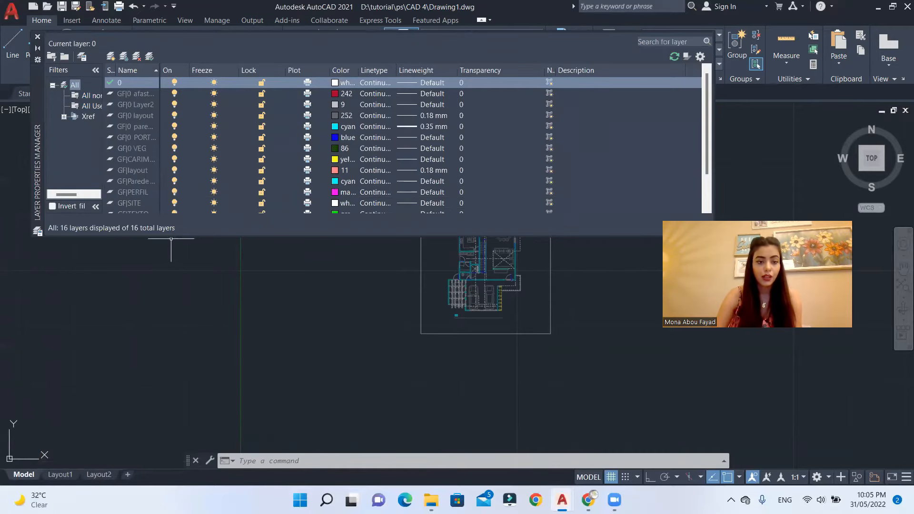
left_click_drag(174, 247, 174, 394)
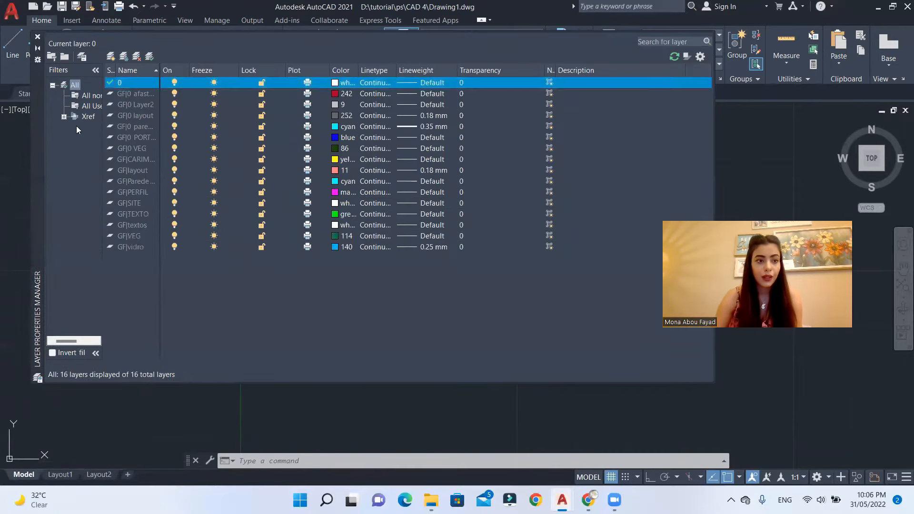
left_click(77, 86)
left_click(88, 117)
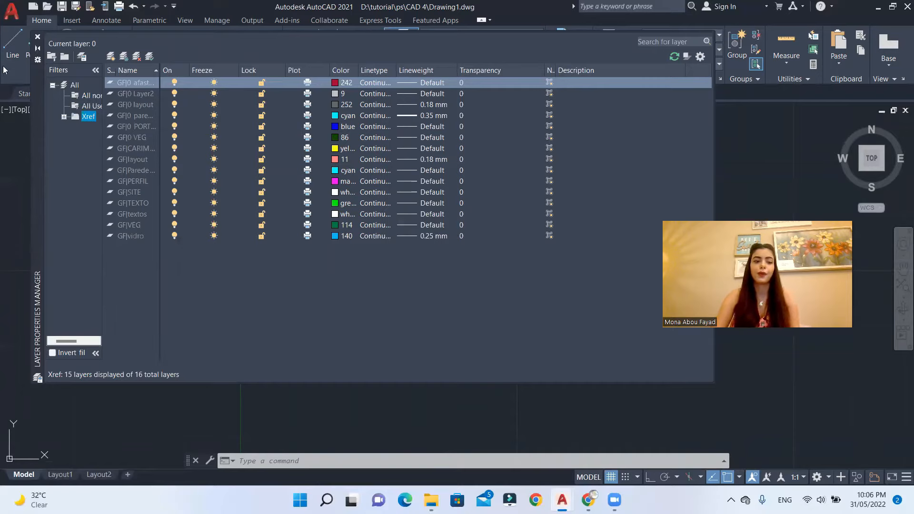
left_click(37, 37)
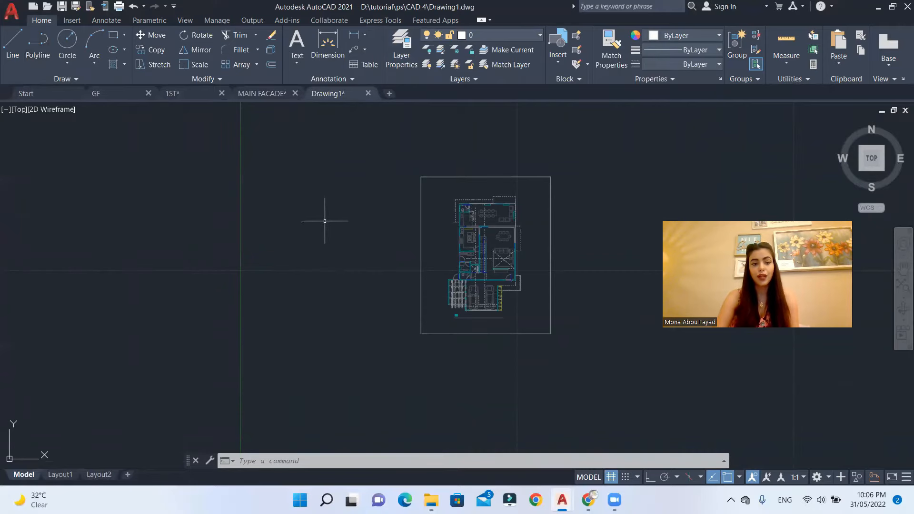
Attach 1ST.dwg from the CAD 4 folder as an external reference and place it directly above the GF plan.
type("er")
key("Return")
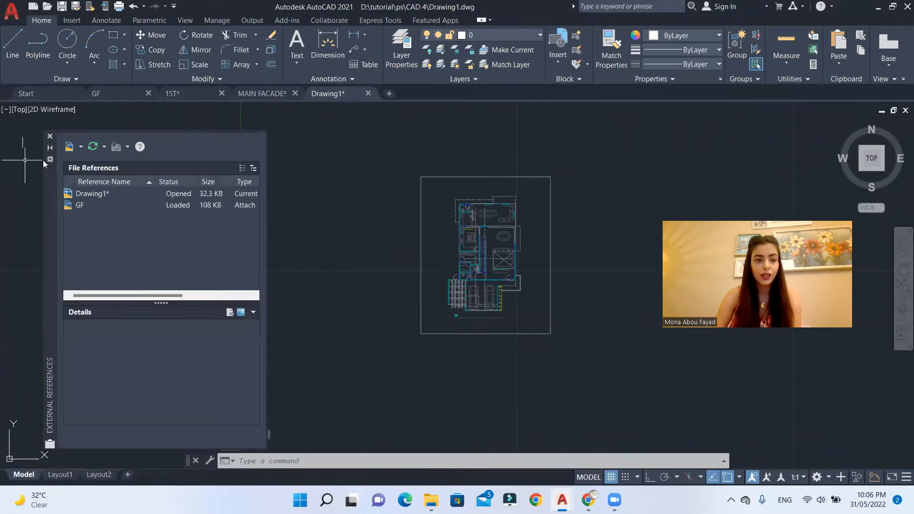
left_click(69, 147)
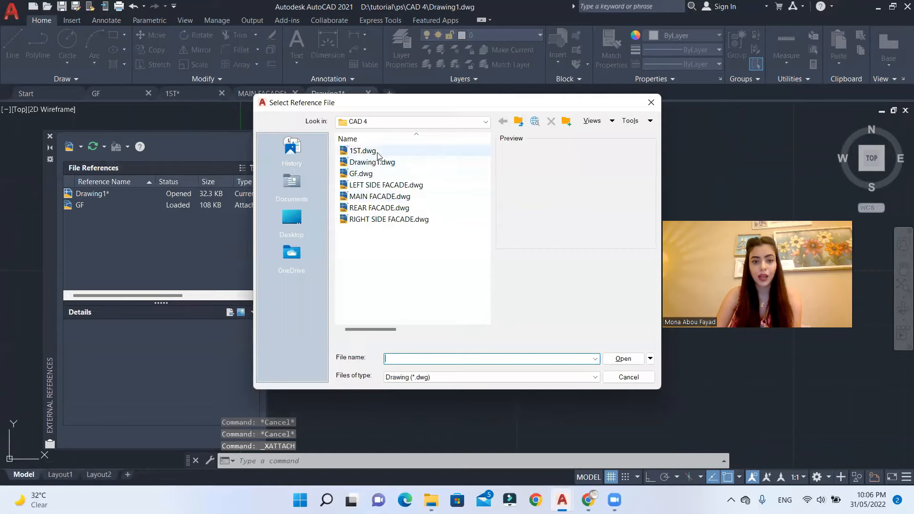
left_click(376, 151)
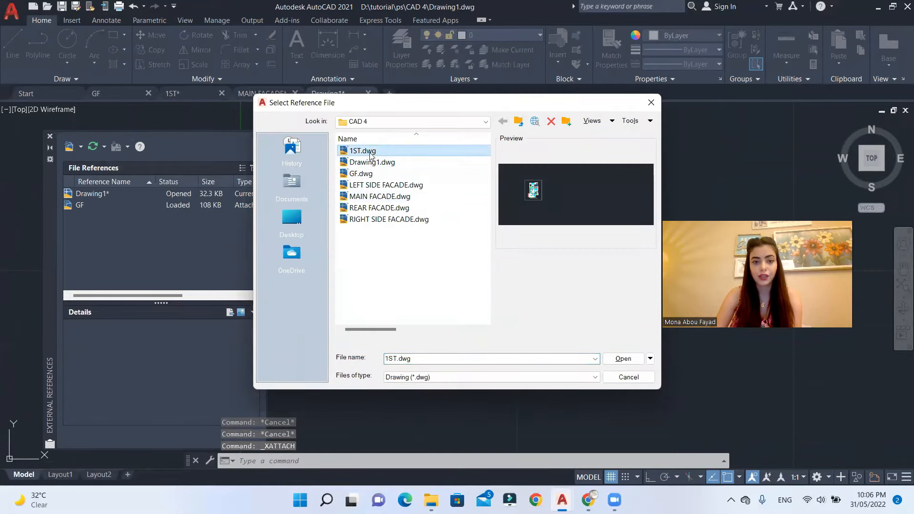
double_click(371, 152)
left_click(556, 360)
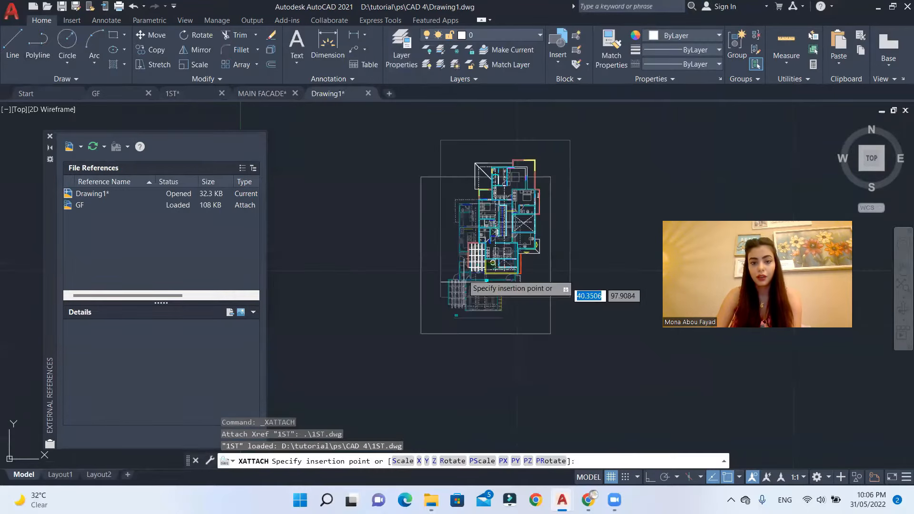
left_click(444, 153)
key("Escape")
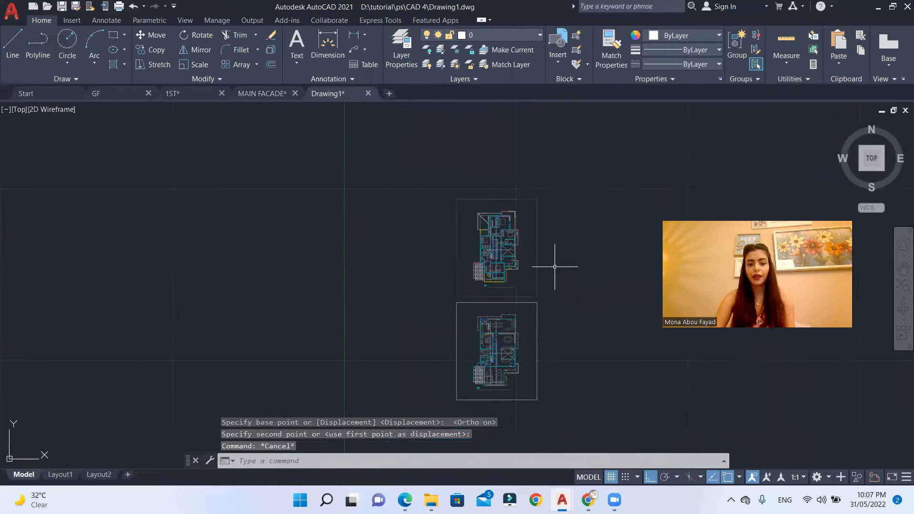
scroll(556, 261, "down", 1)
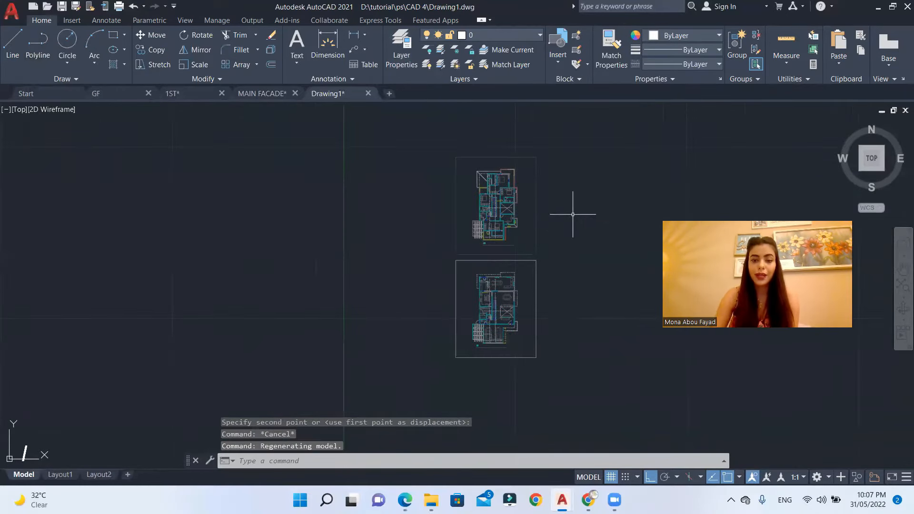
scroll(573, 215, "up", 2)
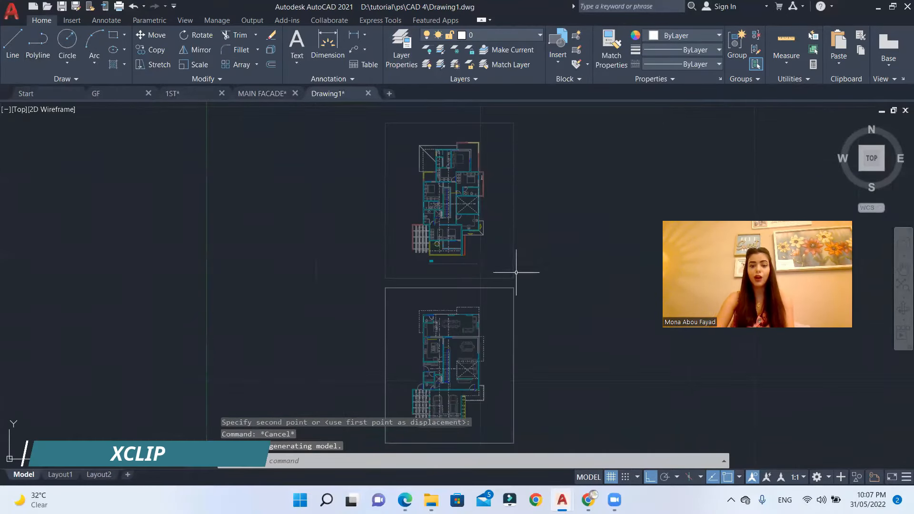
scroll(522, 277, "up", 2)
scroll(526, 274, "down", 4)
scroll(527, 276, "up", 4)
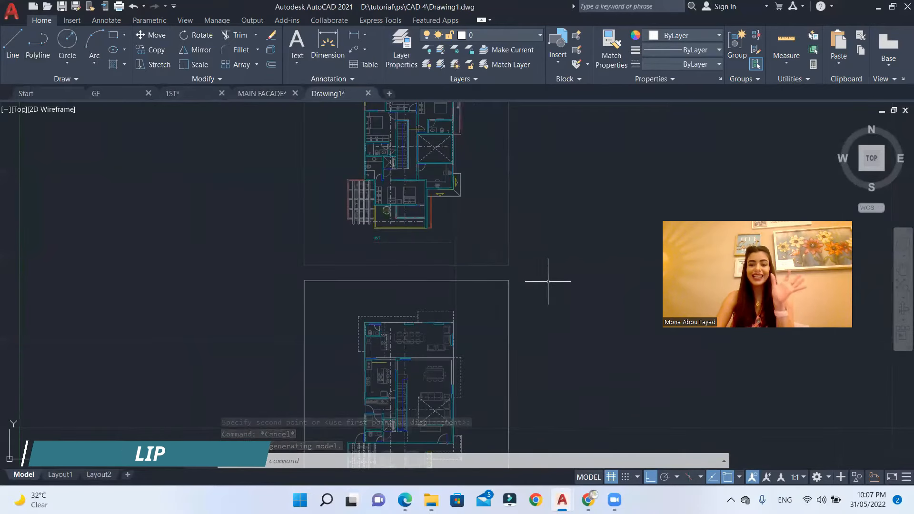
scroll(538, 214, "down", 2)
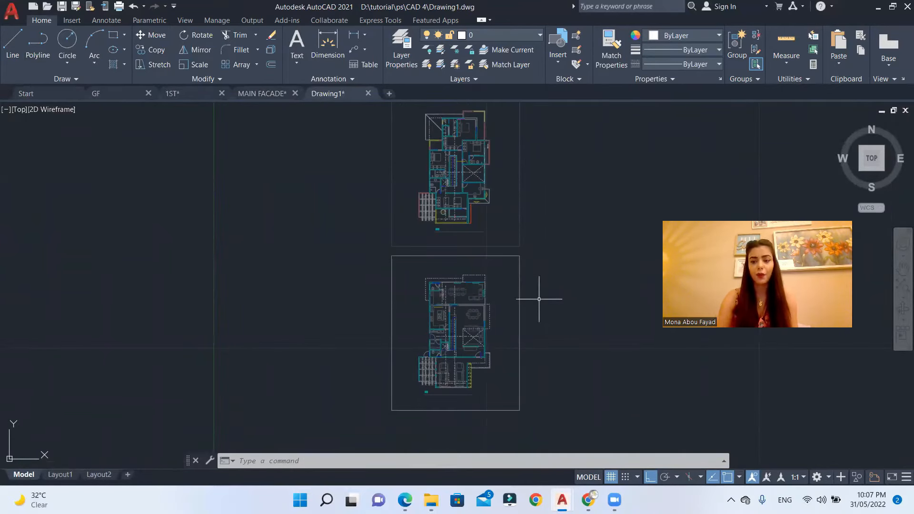
left_click(531, 267)
left_click(341, 327)
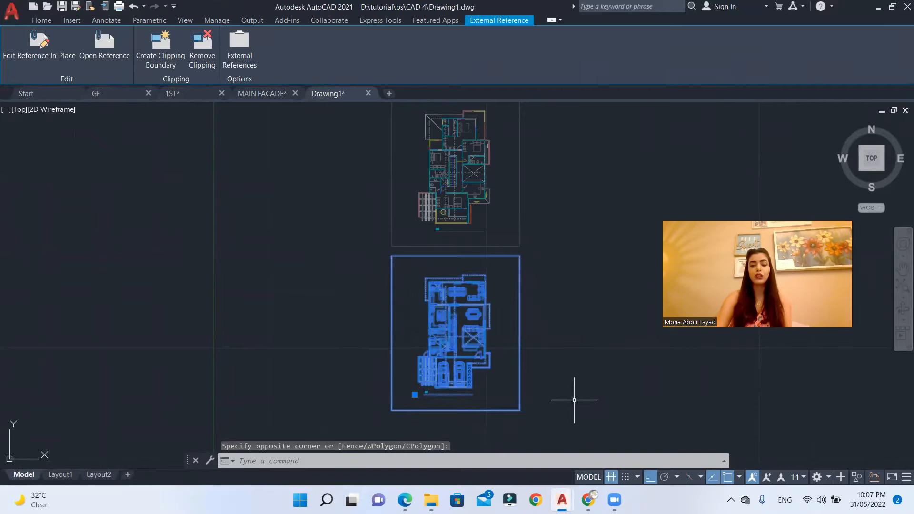
key("Escape")
key("Escape")
key("Escape")
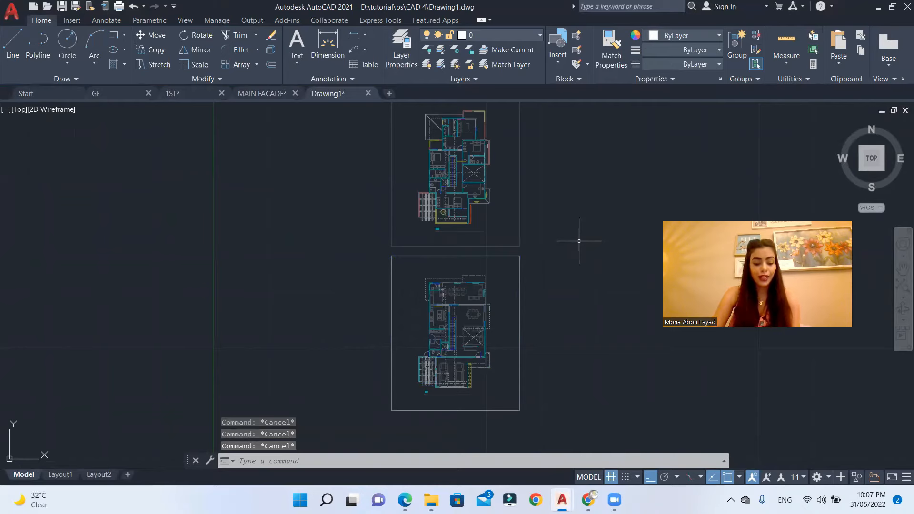
Clip the GF reference with a new rectangular boundary just inside its outer frame, enclosing the whole ground floor plan.
type("xc")
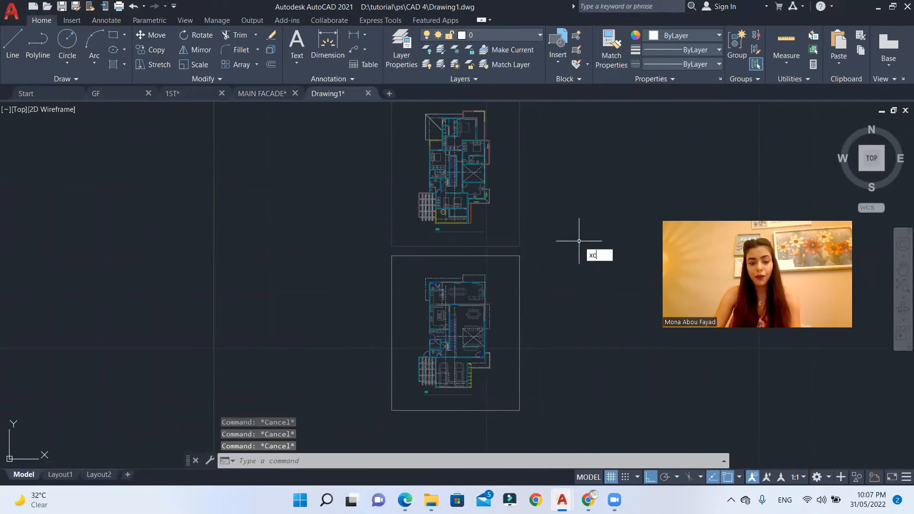
key("Return")
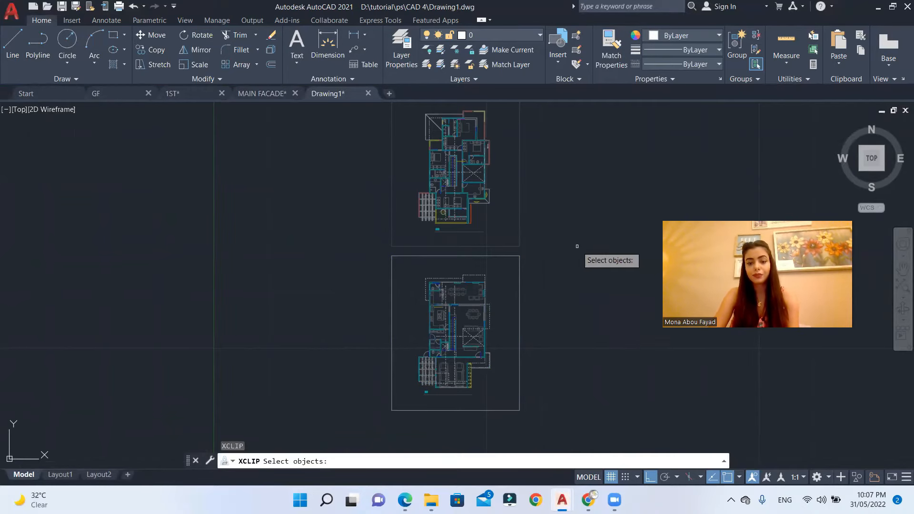
left_click(536, 266)
left_click(402, 342)
key("Return")
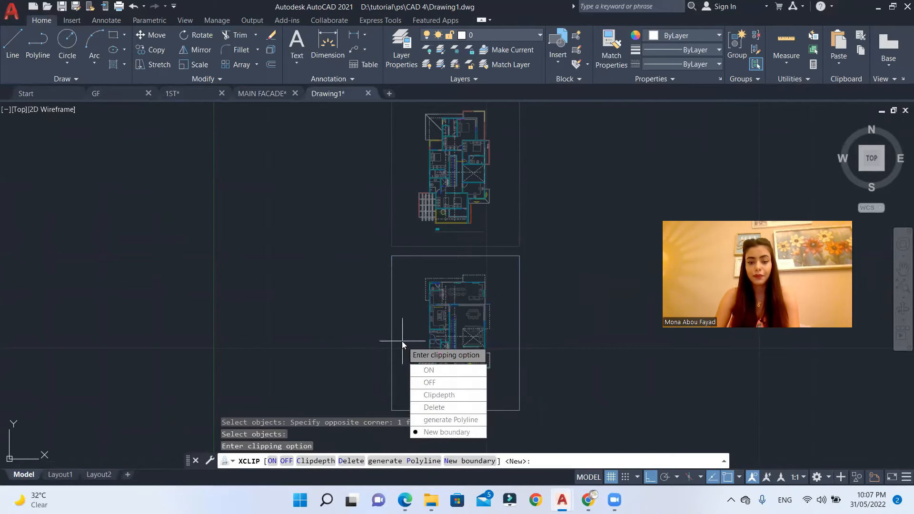
left_click(433, 432)
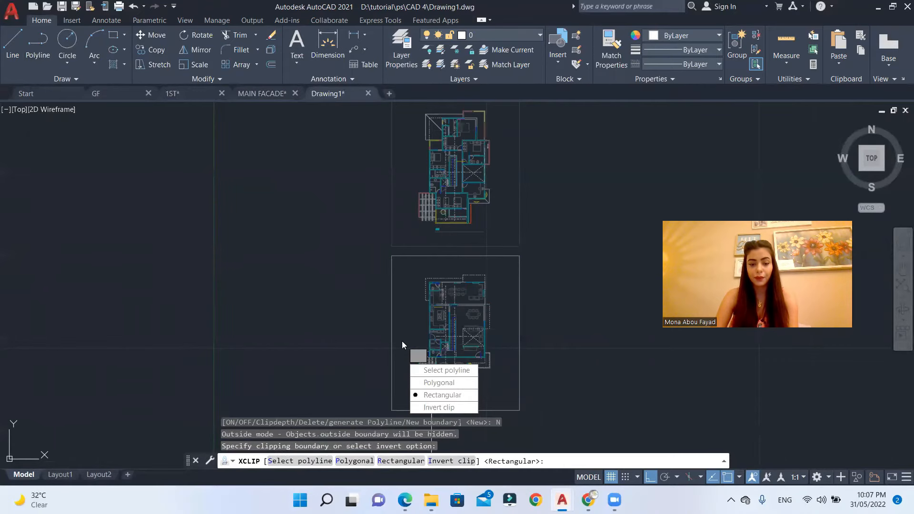
left_click(423, 396)
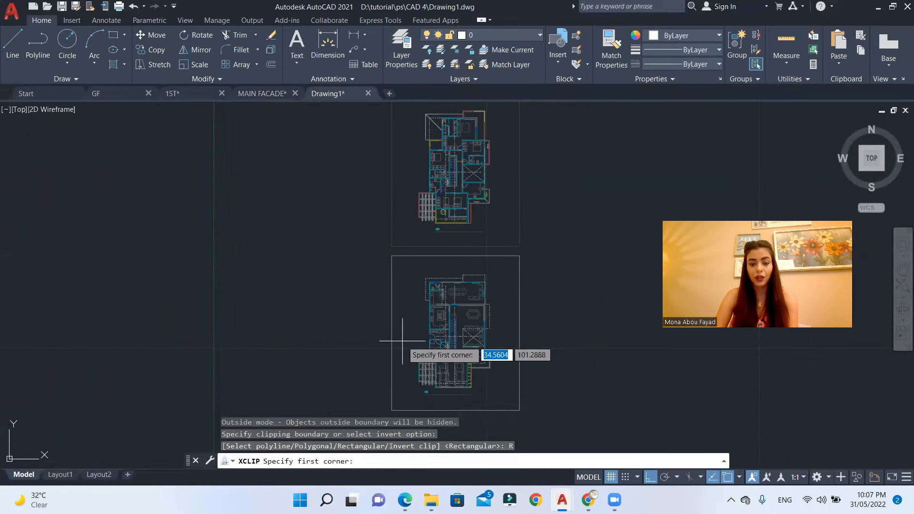
left_click(413, 269)
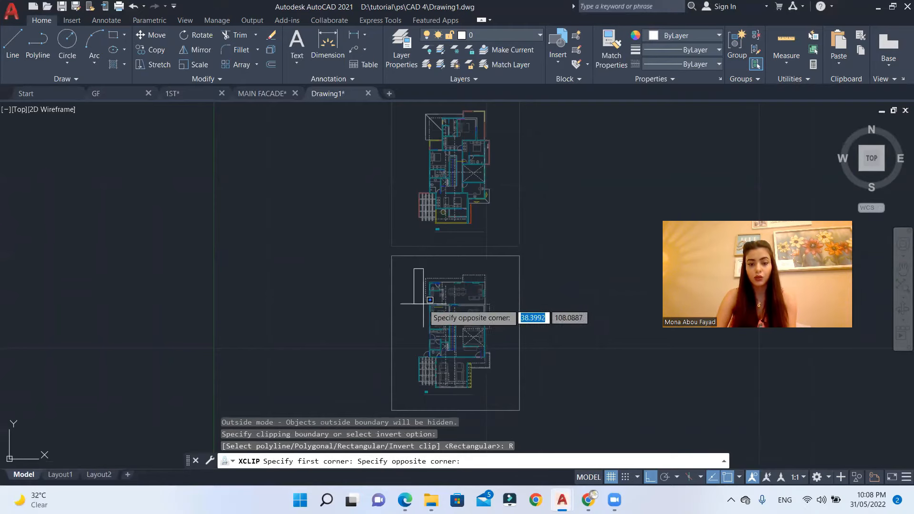
left_click(504, 396)
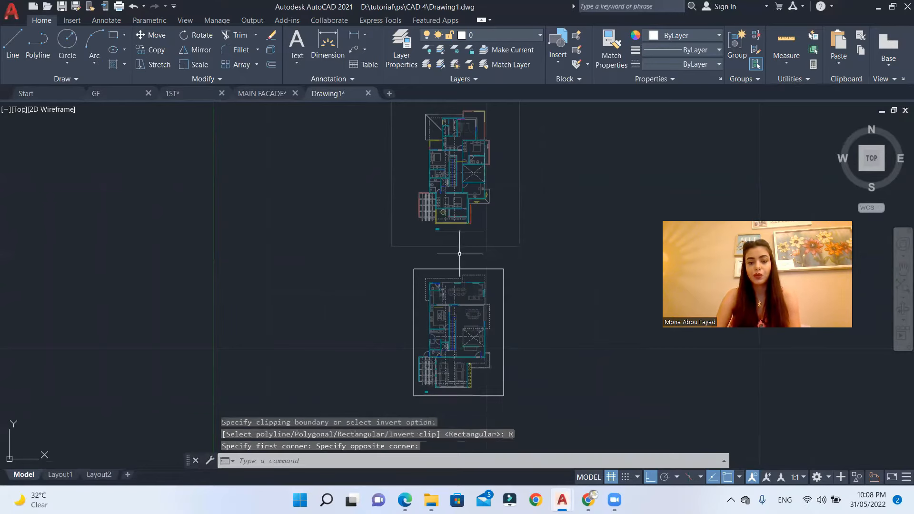
Stretch the two right-hand corners of the GF clip boundary outward and remove the clipping from the reference.
left_click(500, 281)
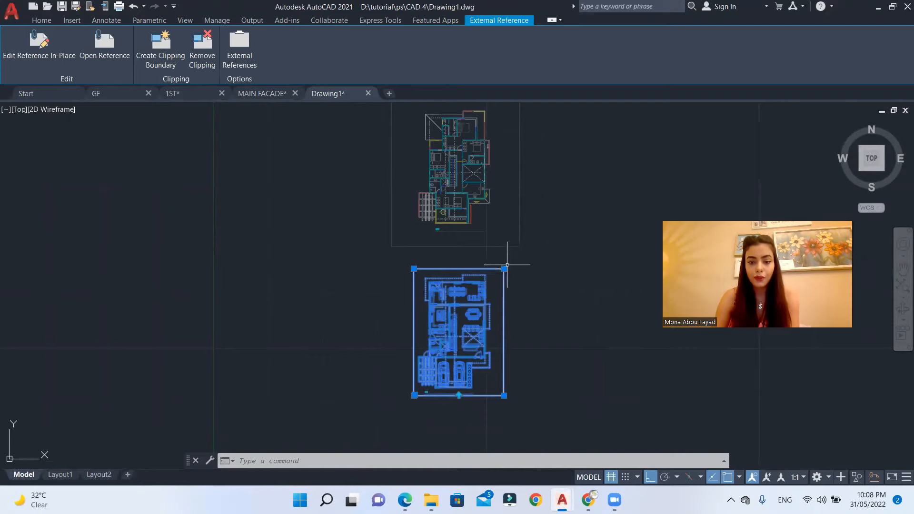
left_click(503, 269)
left_click(542, 272)
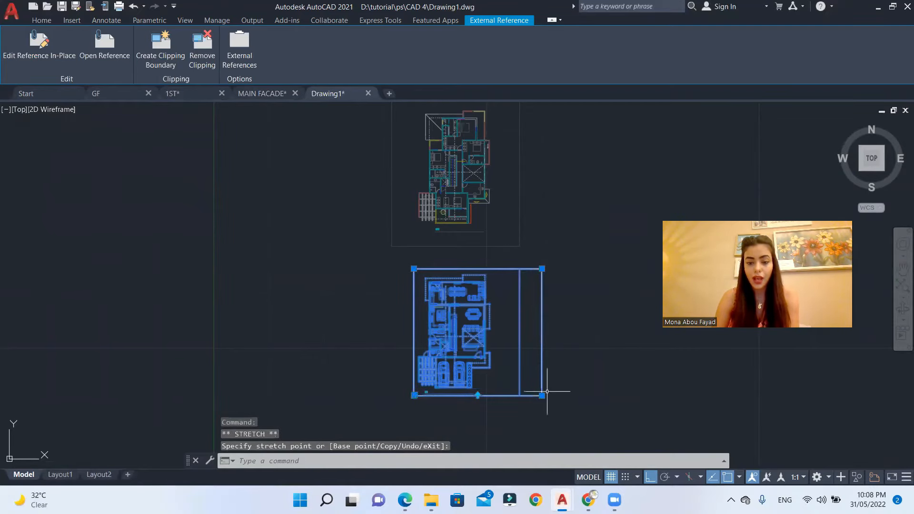
left_click(543, 395)
left_click(537, 413)
left_click(530, 357)
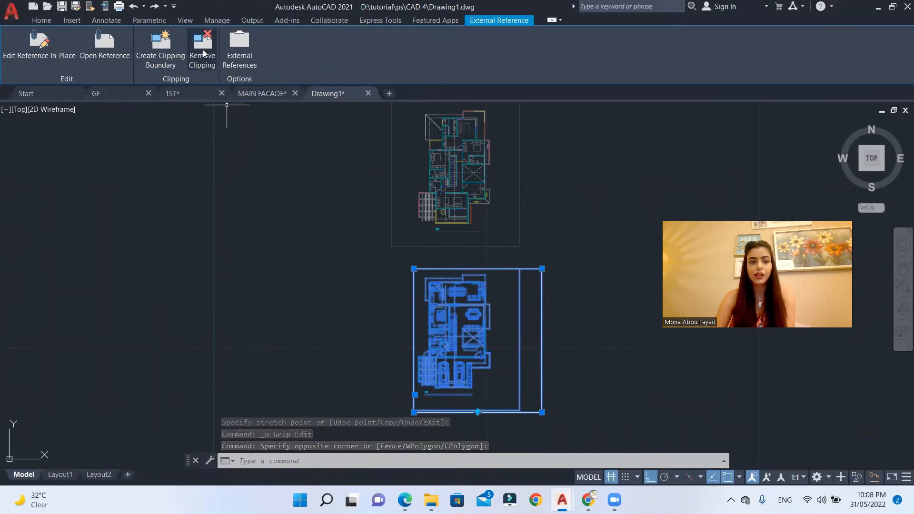
left_click(210, 44)
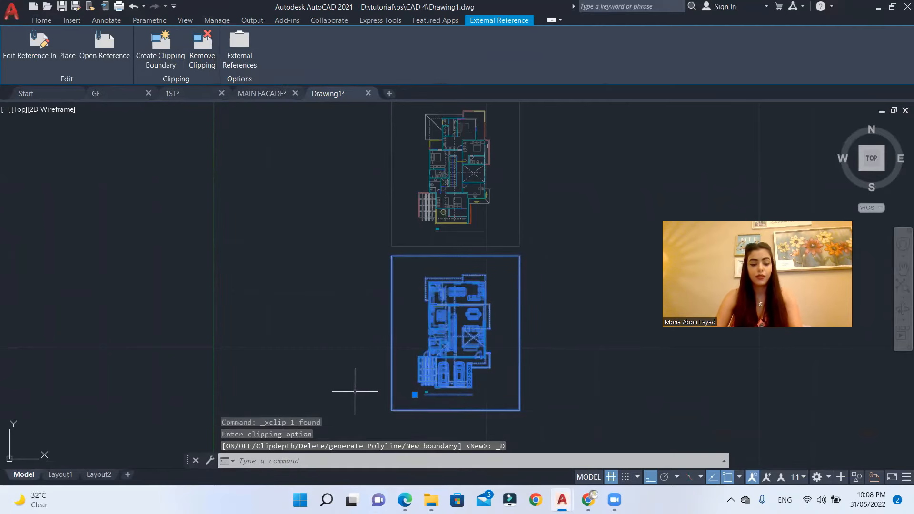
key("Escape")
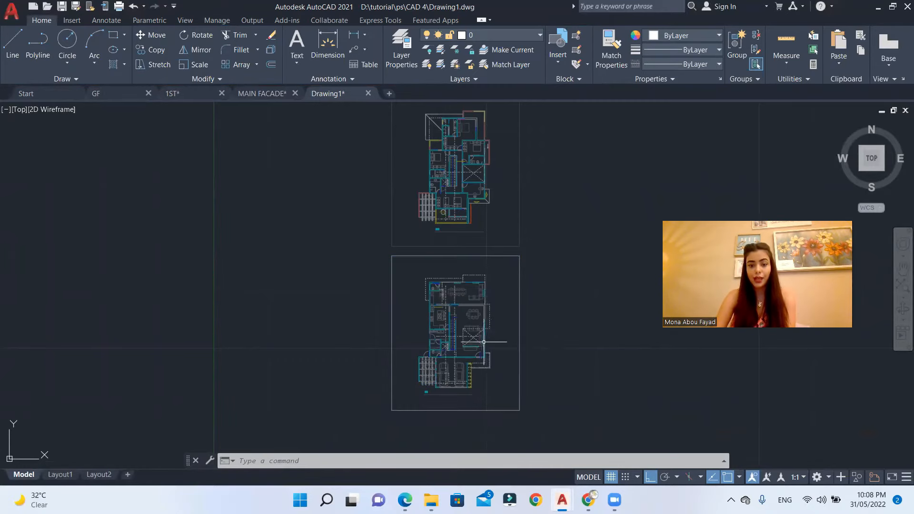
Draw a polyline section line horizontally across the GF plan, from outside its right side to outside its left, ending in a short upward tick.
scroll(515, 324, "up", 4)
scroll(518, 288, "down", 2)
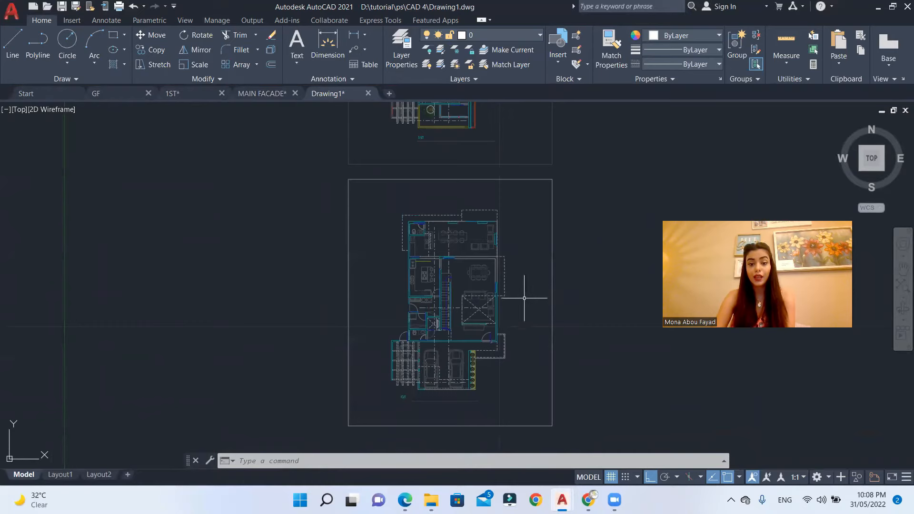
left_click(37, 47)
scroll(491, 310, "up", 5)
left_click(566, 258)
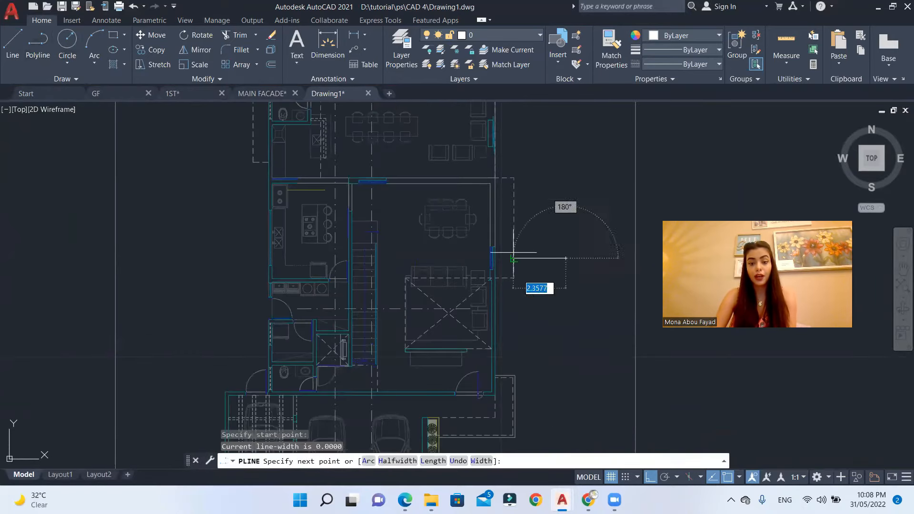
left_click(231, 266)
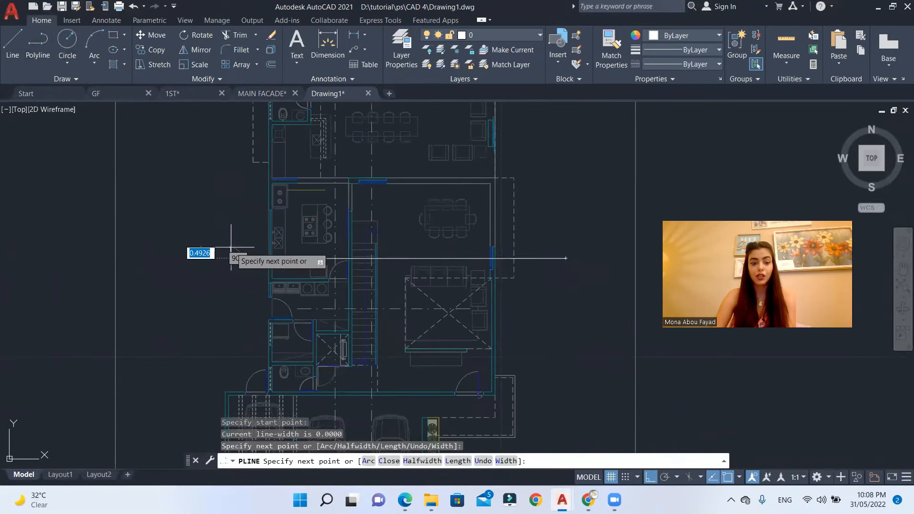
left_click(231, 244)
key("Return")
Add a short upward polyline tick at the right end of the section line across the GF plan.
key("Return")
left_click(566, 258)
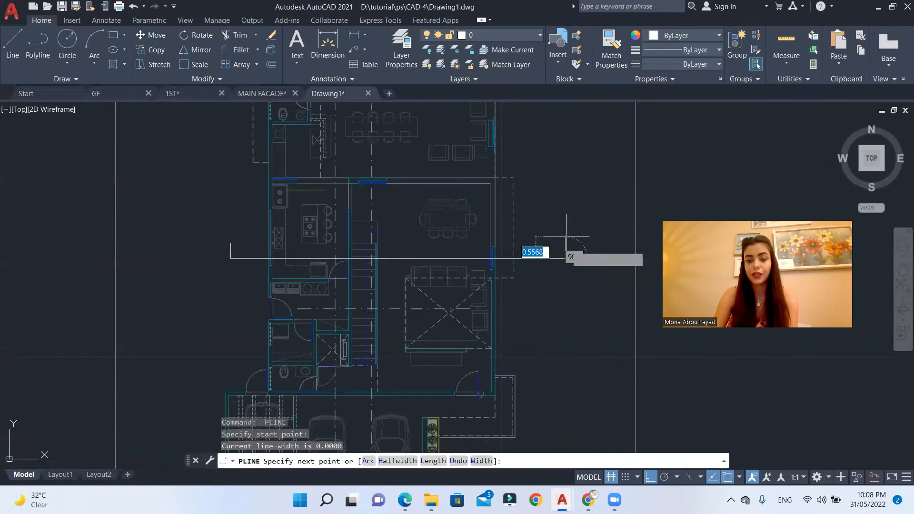
left_click(565, 237)
key("Return")
scroll(558, 284, "down", 2)
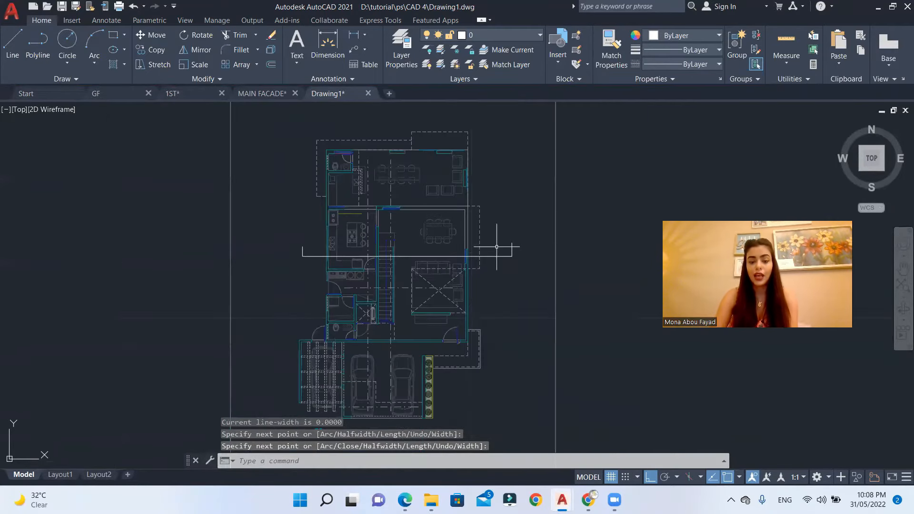
scroll(452, 267, "down", 2)
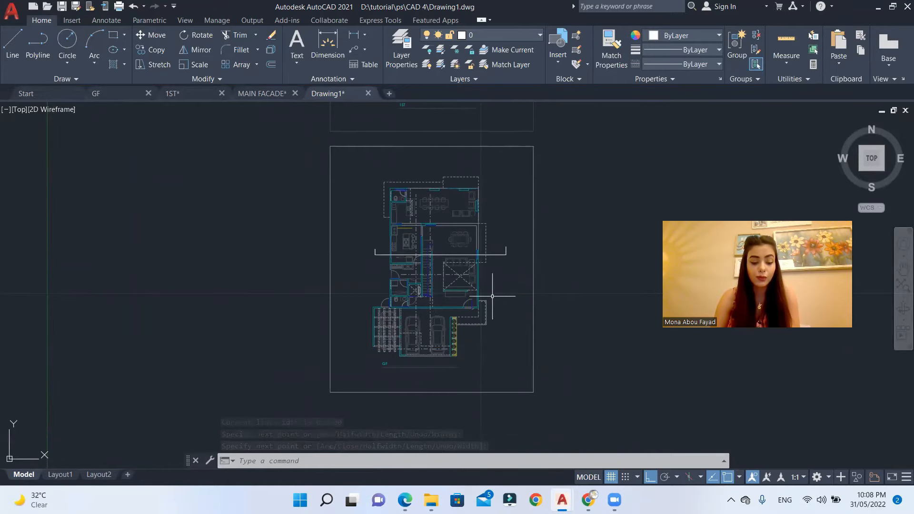
Clip the GF reference with a new rectangular boundary that keeps only the upper part, down to just below the section line.
type("xc")
key("Return")
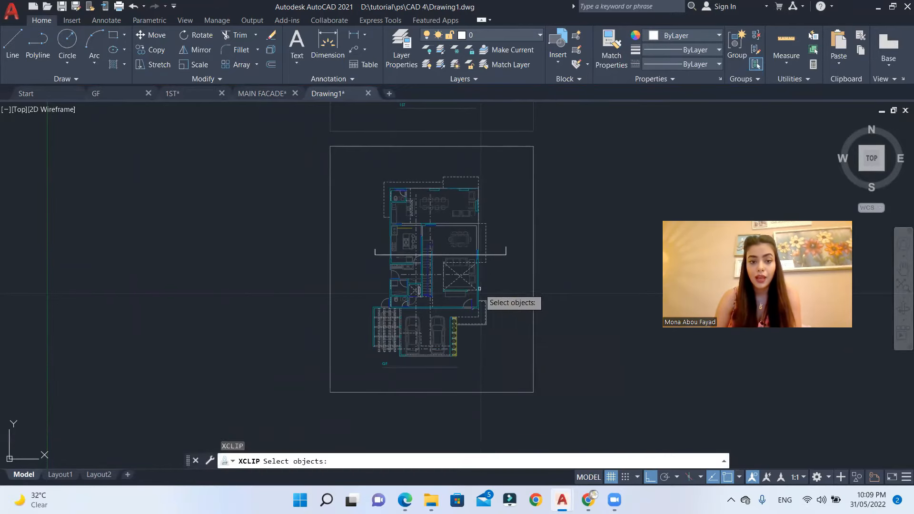
left_click(540, 266)
left_click(512, 301)
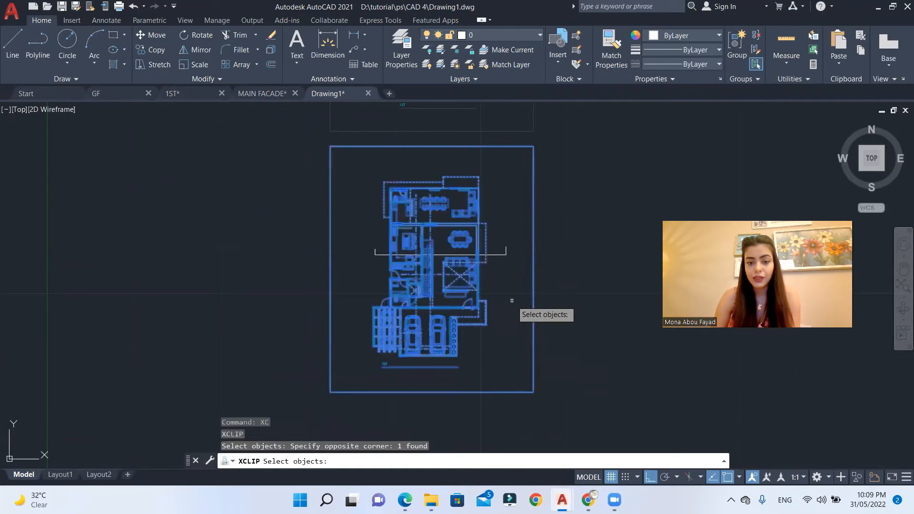
key("Return")
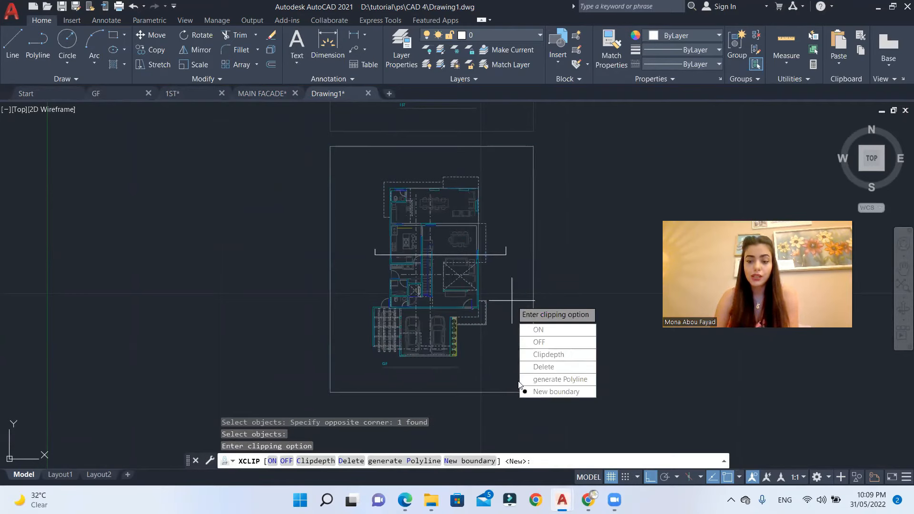
left_click(536, 392)
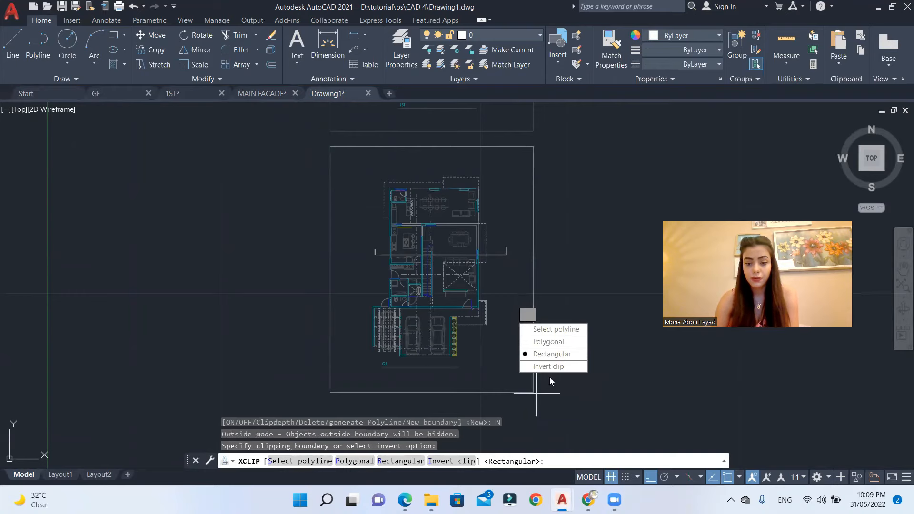
left_click(551, 355)
left_click(350, 172)
left_click(526, 261)
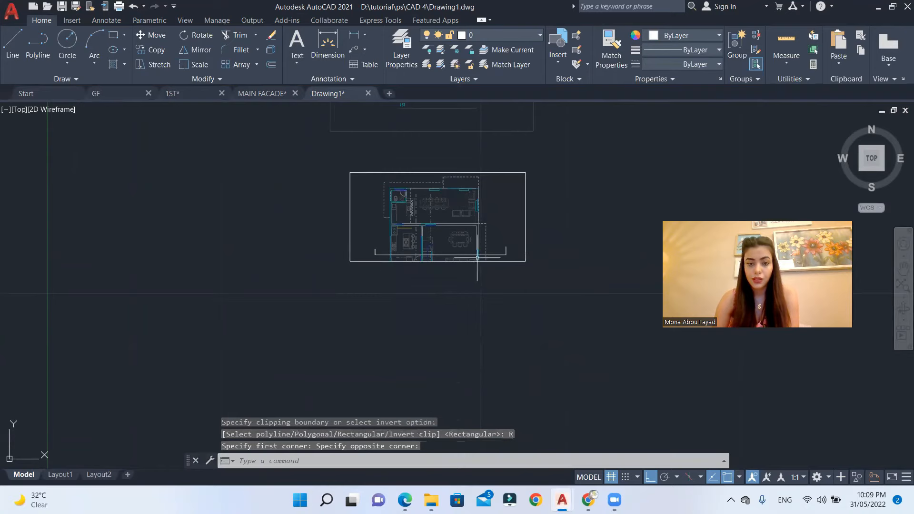
scroll(477, 258, "up", 4)
scroll(419, 281, "down", 6)
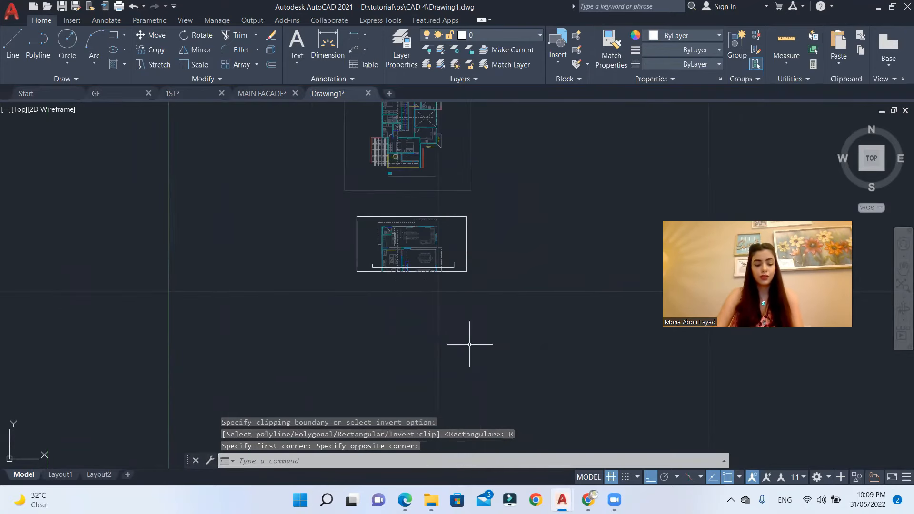
Undo the clipping of the GF reference and delete the section line drawn across the plan.
key("ctrl+z")
key("ctrl+z")
left_click(513, 238)
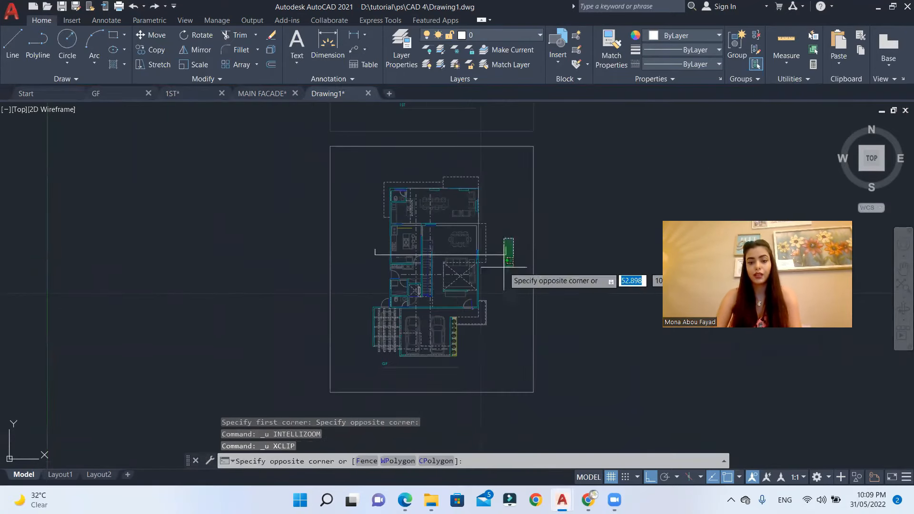
left_click(375, 262)
key("Escape")
scroll(412, 257, "down", 4)
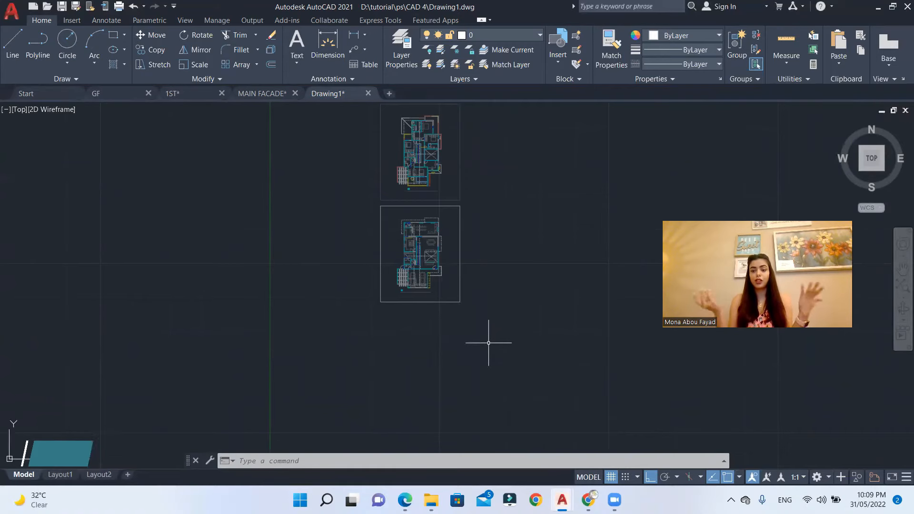
left_click(26, 46)
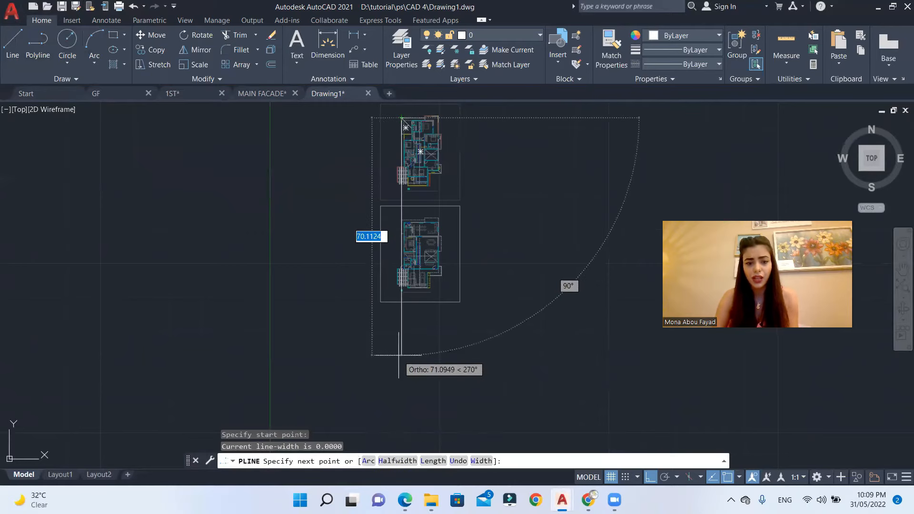
key("Escape")
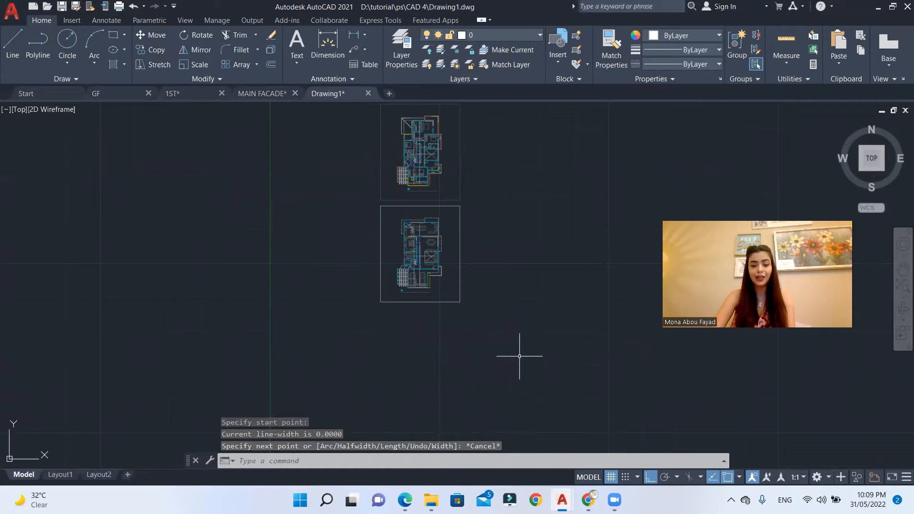
Project a vertical construction line down from the outer corner where the GF plan's right wall meets the front wall.
type("x")
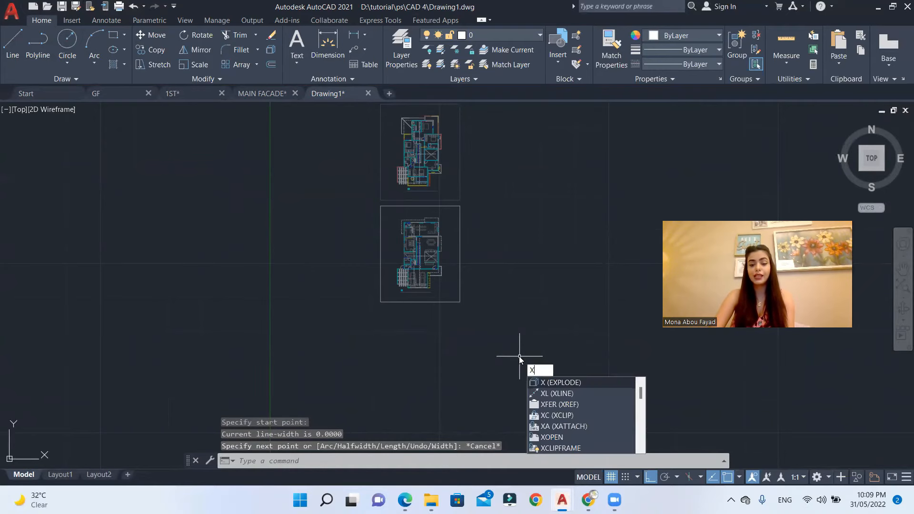
type("l")
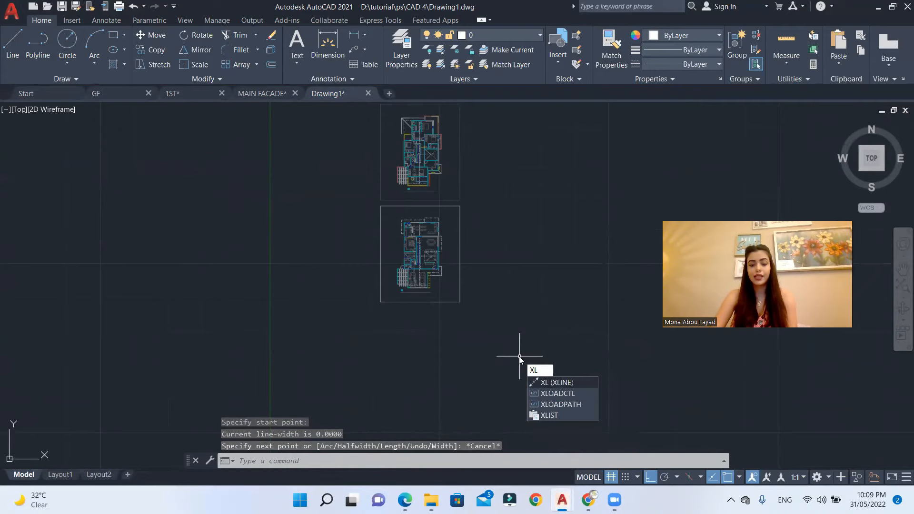
left_click(543, 384)
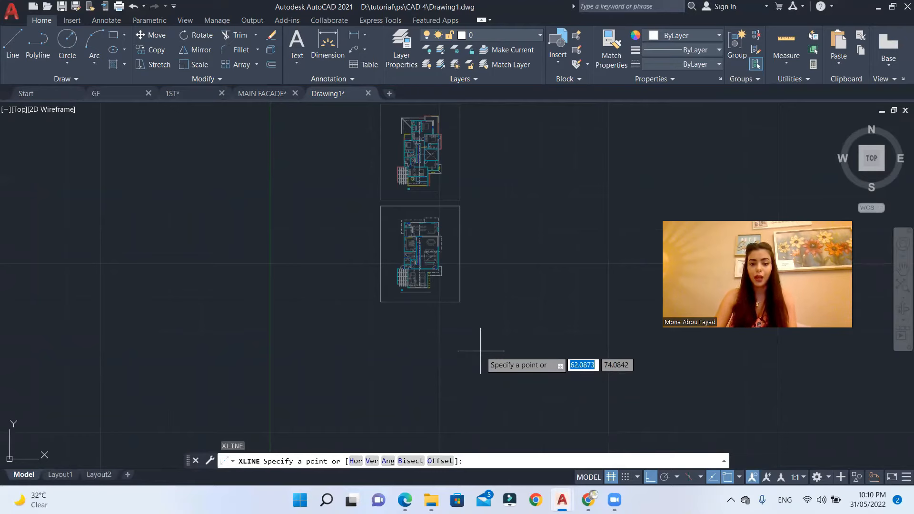
type("v")
key("Return")
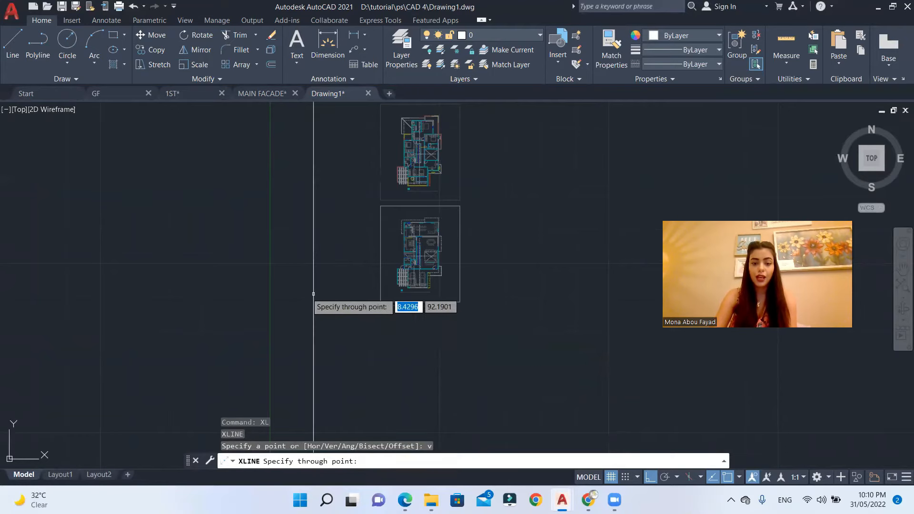
scroll(390, 294, "up", 6)
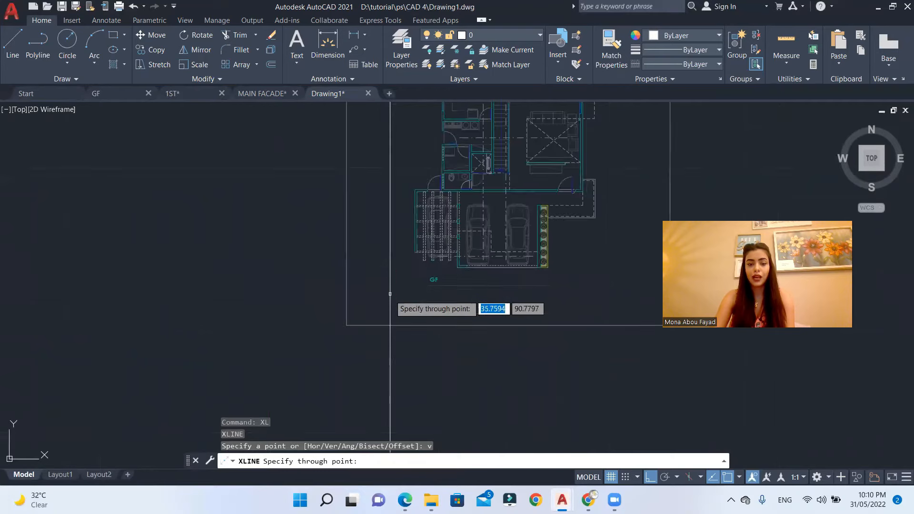
scroll(390, 275, "down", 2)
scroll(527, 231, "up", 2)
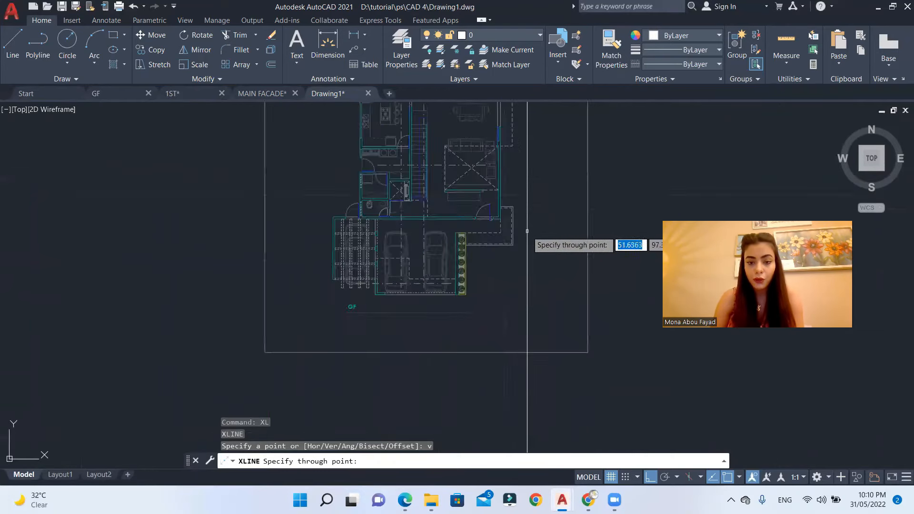
scroll(527, 231, "up", 3)
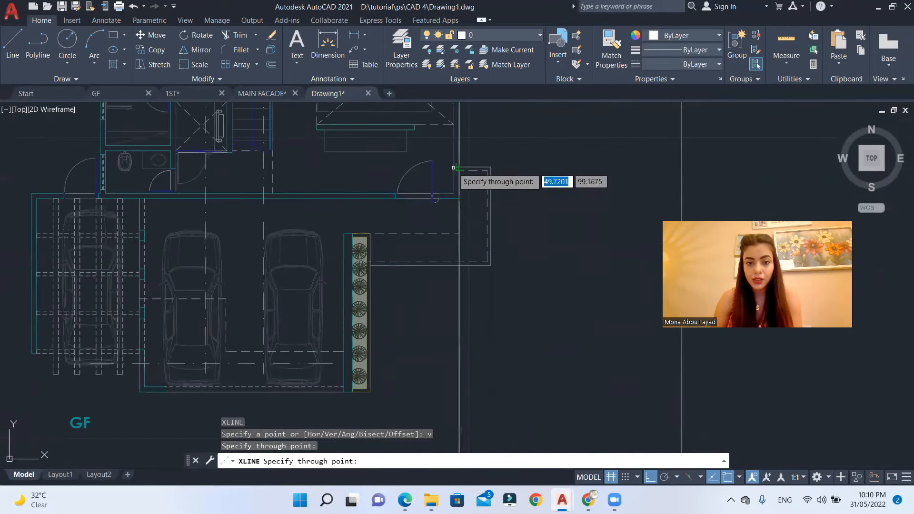
Add vertical construction lines through the outer front corners of the GF garage, at its right and left walls.
scroll(365, 320, "down", 2)
scroll(410, 258, "up", 2)
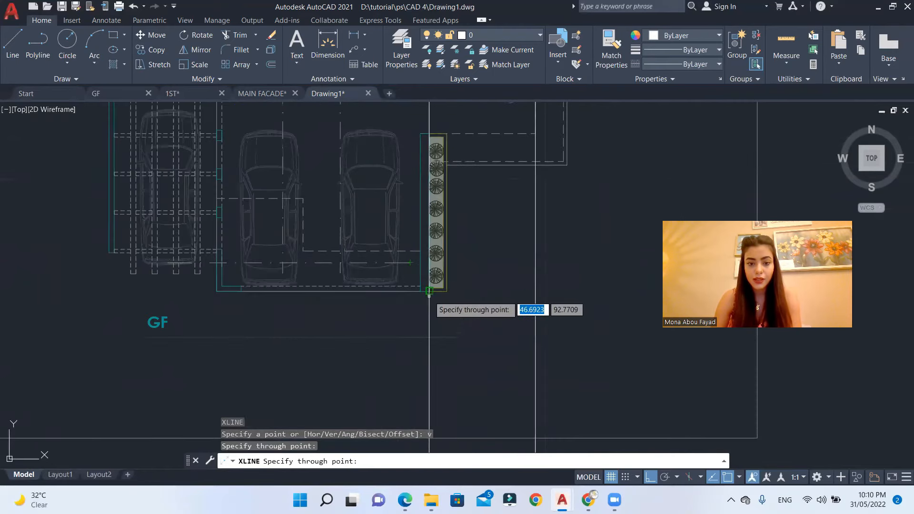
left_click(429, 295)
scroll(528, 280, "down", 2)
scroll(397, 269, "up", 2)
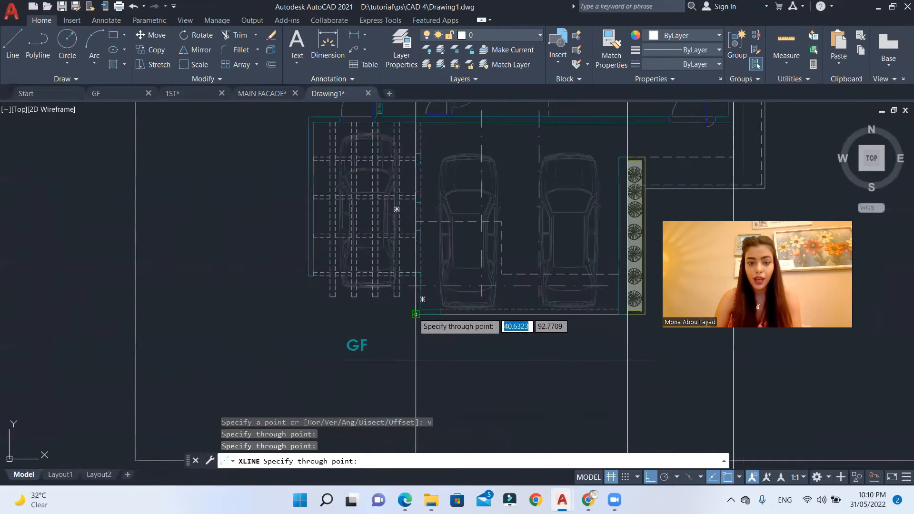
left_click(416, 314)
scroll(416, 314, "down", 3)
scroll(429, 362, "up", 1)
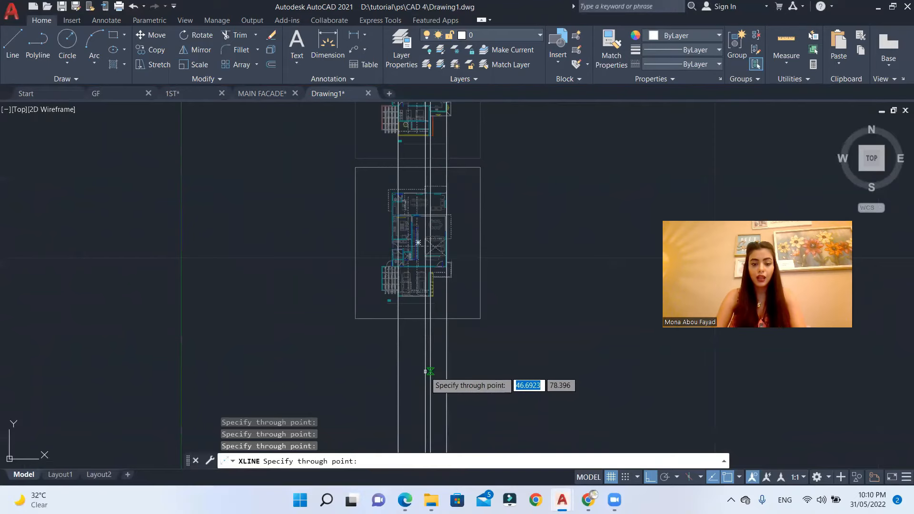
Draw a horizontal construction line across the vertical ones, well below the GF plan.
key("Escape")
type("xl")
key("Return")
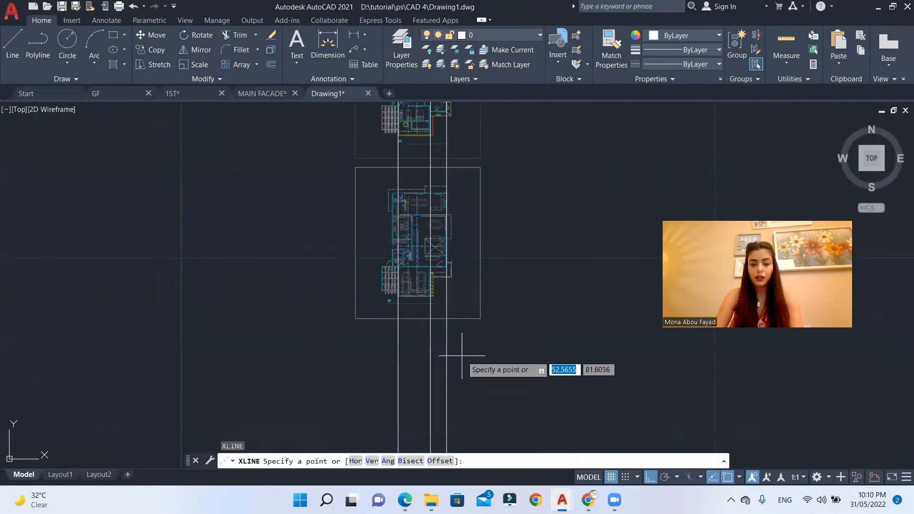
type("h")
key("Return")
scroll(495, 301, "down", 5)
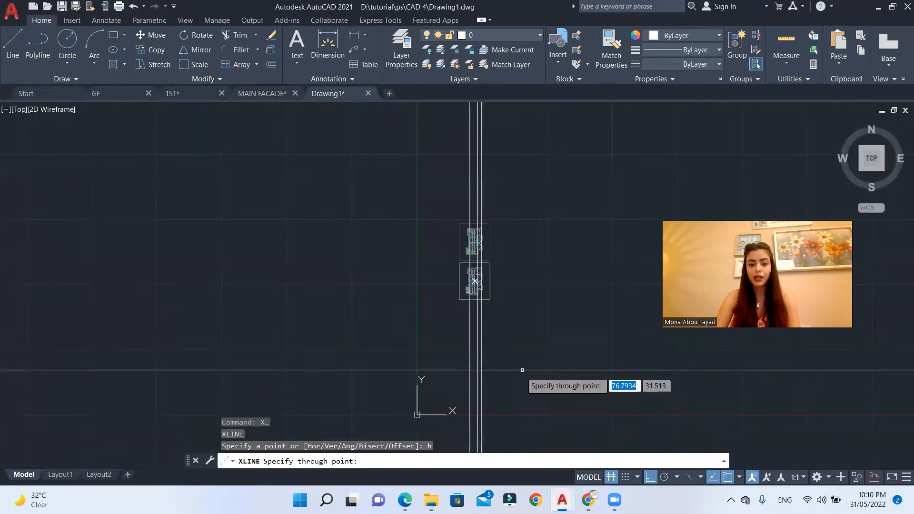
left_click(496, 363)
scroll(466, 363, "up", 5)
key("Escape")
key("Escape")
key("Escape")
key("Escape")
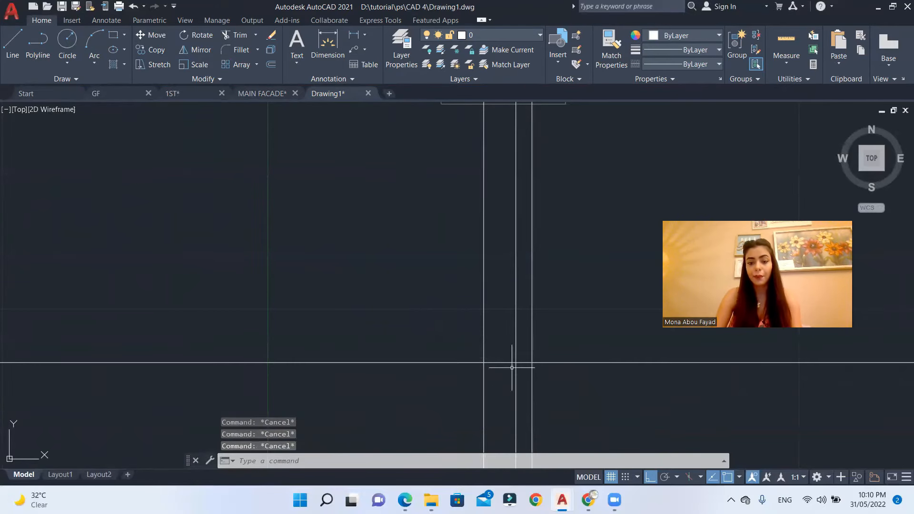
Offset the horizontal construction line by 0.3 m to make a closely spaced parallel line.
scroll(495, 384, "down", 2)
scroll(531, 365, "up", 2)
type("of")
key("Return")
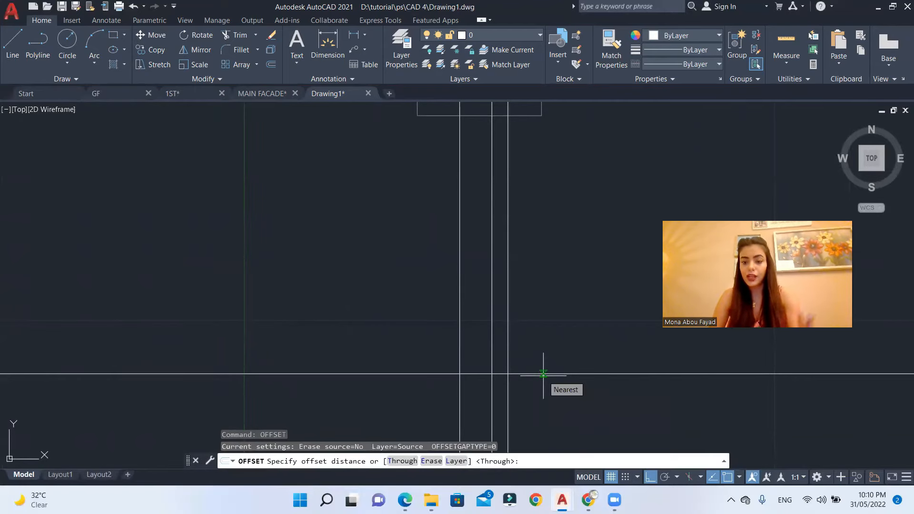
type(".3")
key("Return")
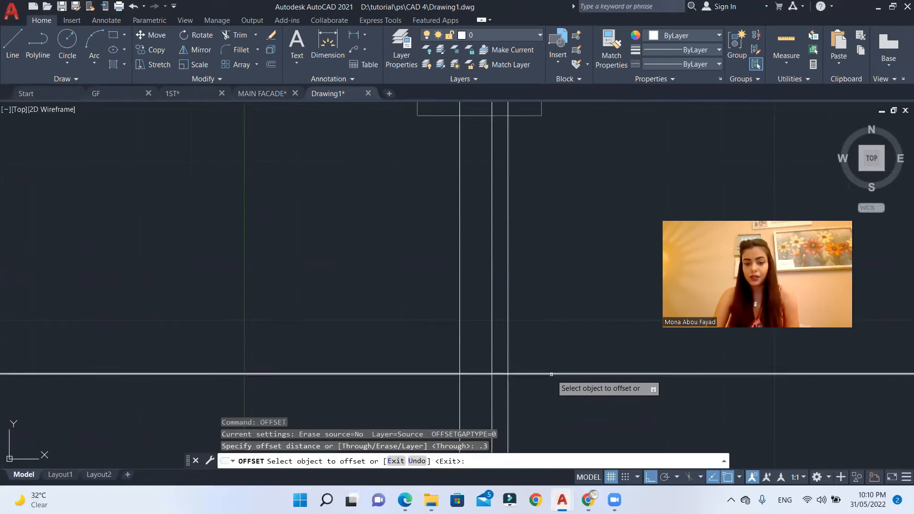
left_click(544, 374)
left_click(544, 376)
scroll(545, 372, "up", 3)
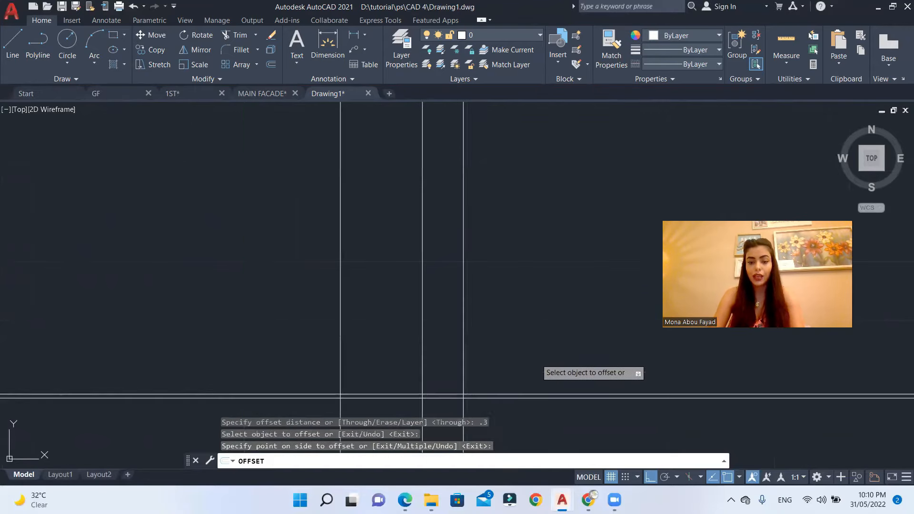
key("Escape")
type("of")
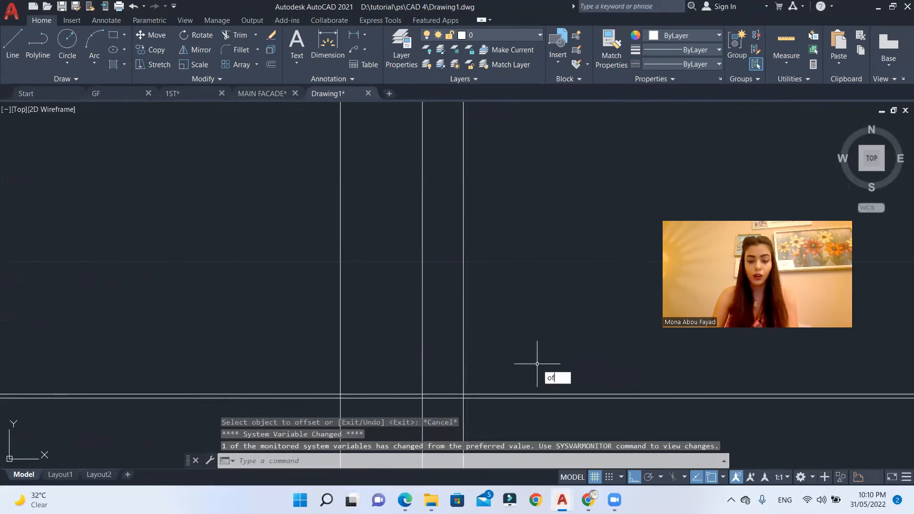
key("Return")
type("3.6")
key("Return")
key("Return")
Offset a line of the closely spaced horizontal pair 3 m upward.
key("Return")
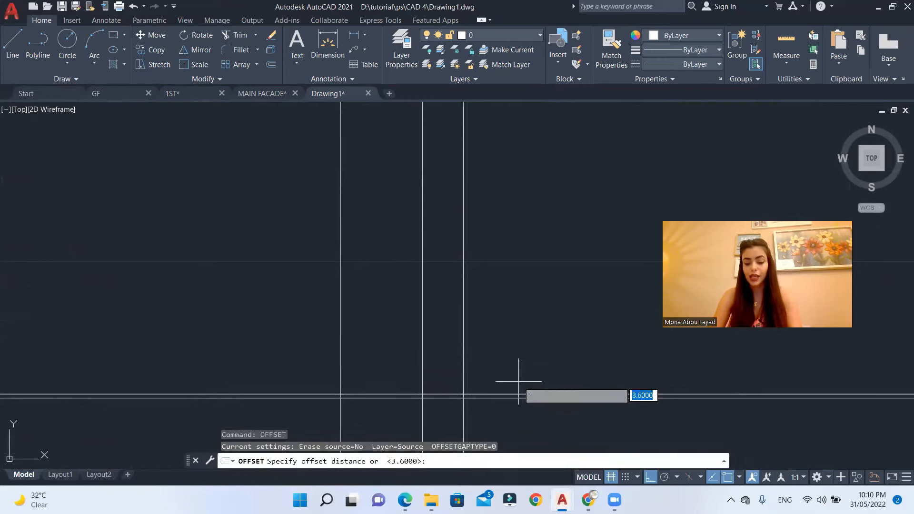
type("3")
key("Return")
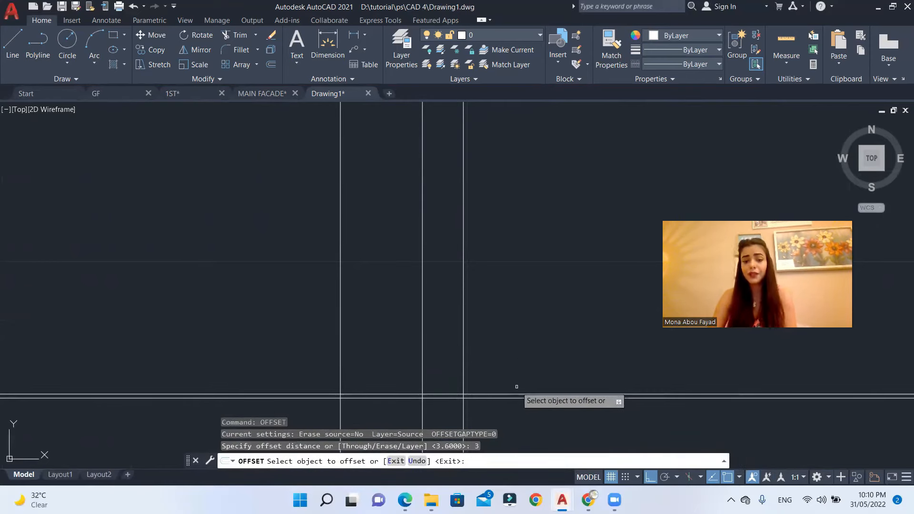
left_click(519, 395)
left_click(518, 330)
scroll(524, 381, "down", 3)
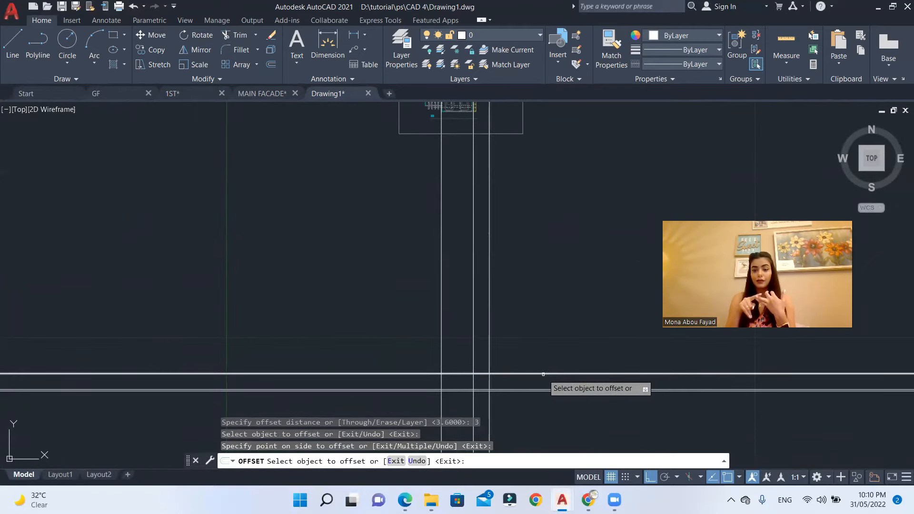
key("Escape")
key("Escape")
key("Escape")
Attach MAIN FACADE.dwg as an external reference and place it below the GF plan, between the plan and the horizontal lines.
scroll(346, 289, "down", 2)
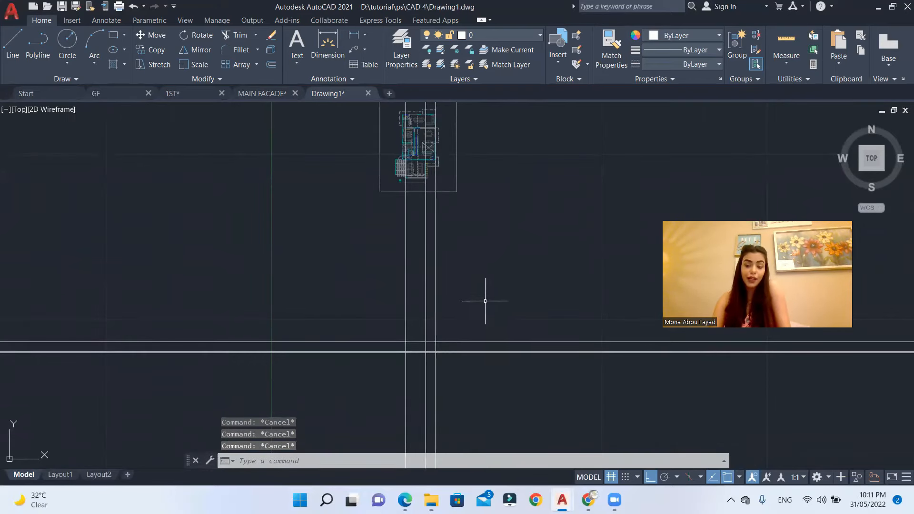
scroll(486, 302, "up", 4)
scroll(512, 139, "down", 3)
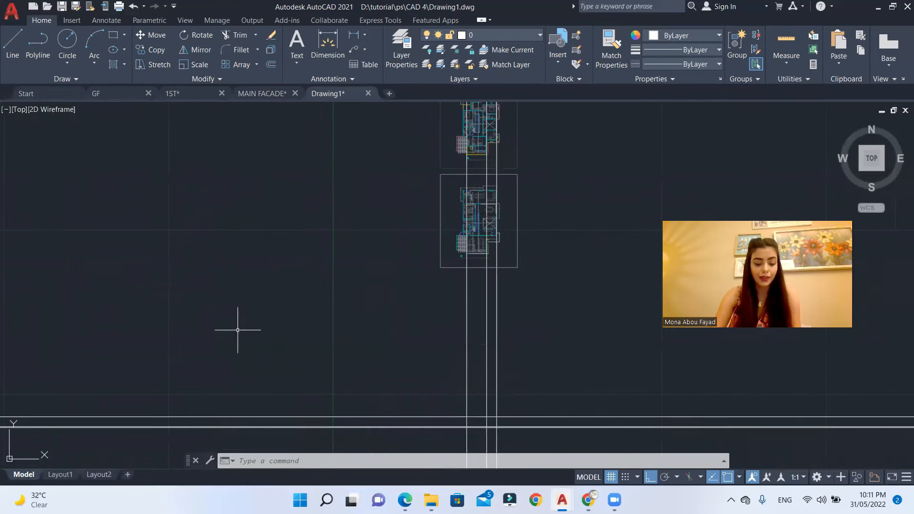
type("x")
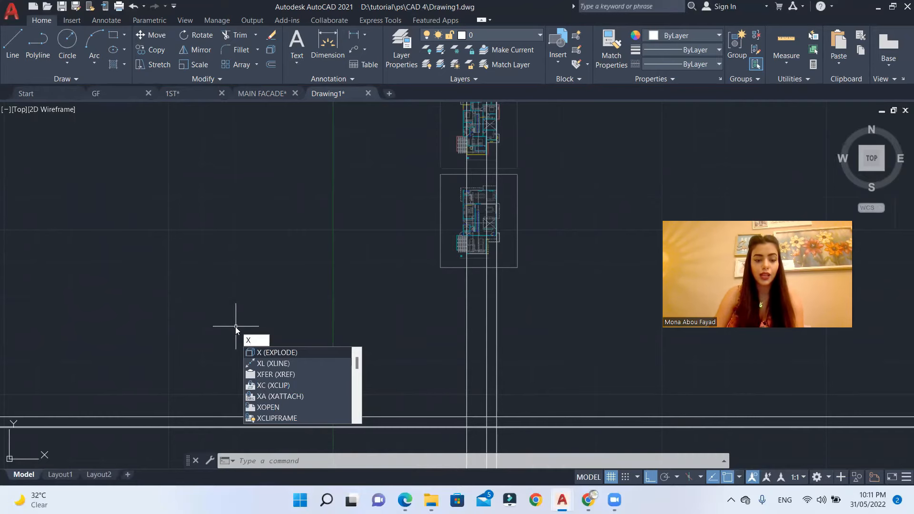
type("r")
key("Return")
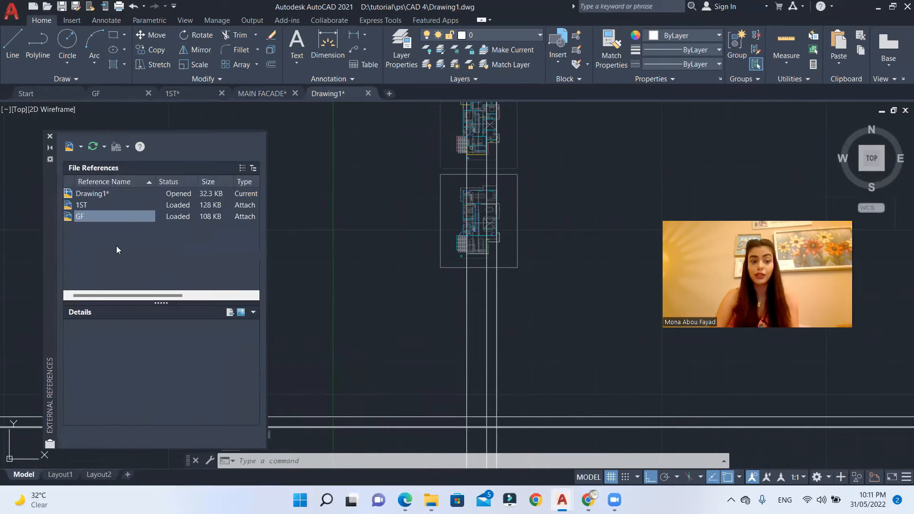
left_click(68, 150)
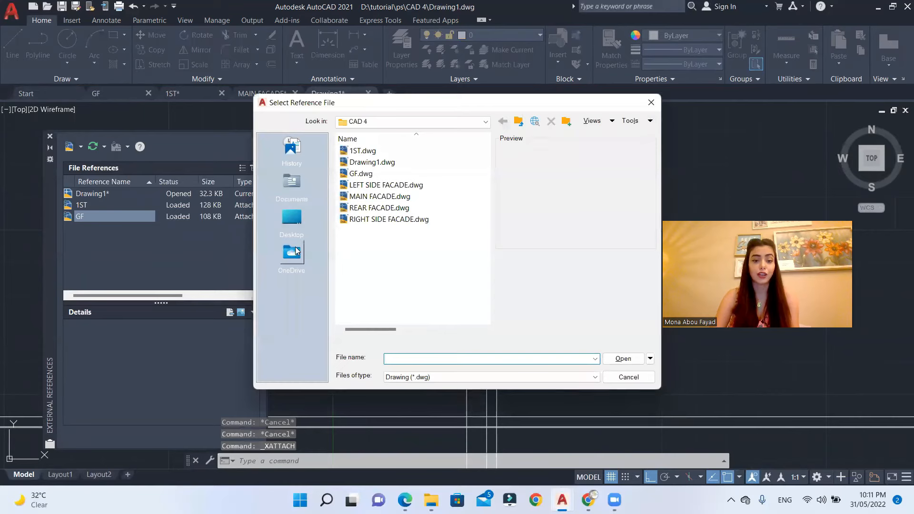
double_click(379, 196)
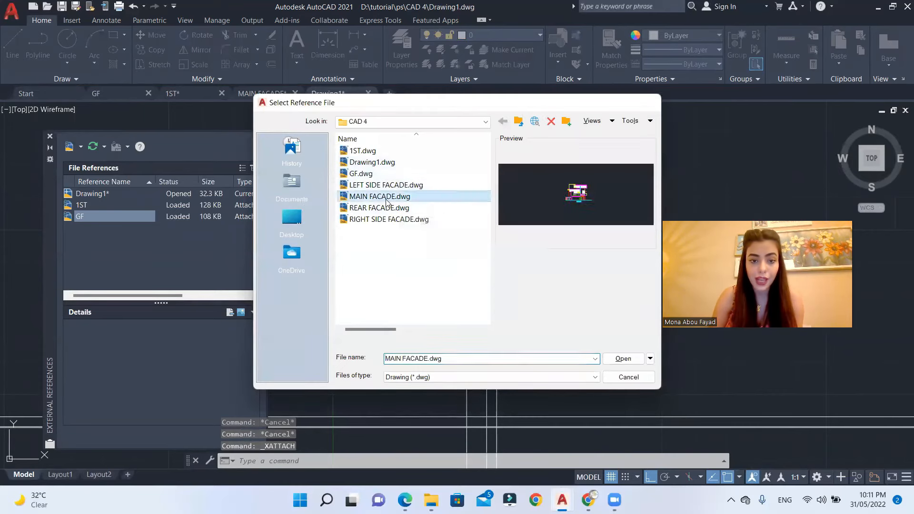
left_click(492, 359)
scroll(493, 261, "up", 4)
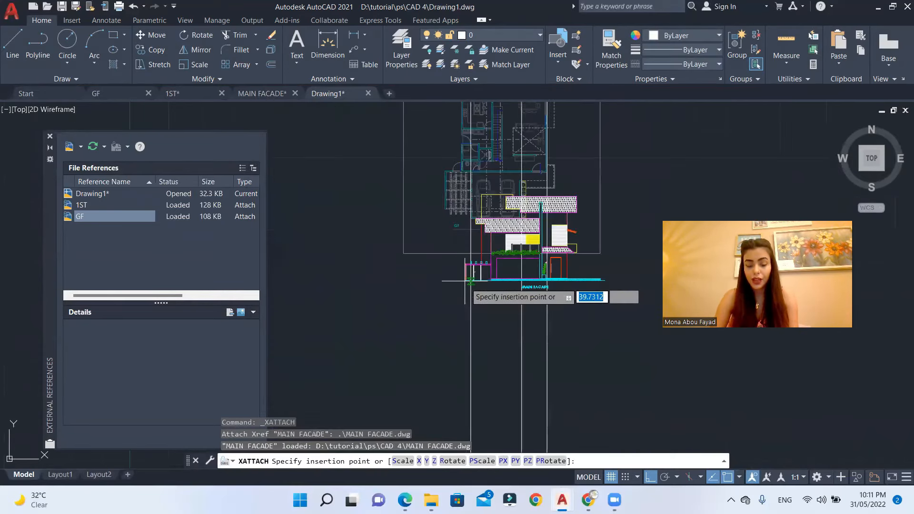
left_click(454, 401)
scroll(506, 382, "up", 2)
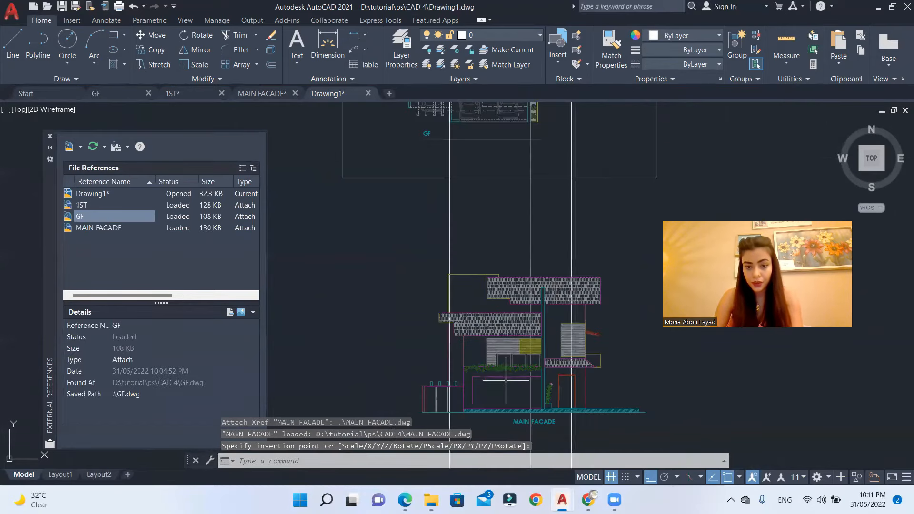
Move the MAIN FACADE reference so its right wall aligns with the rightmost vertical construction line, and erase the three vertical lines.
scroll(494, 292, "down", 2)
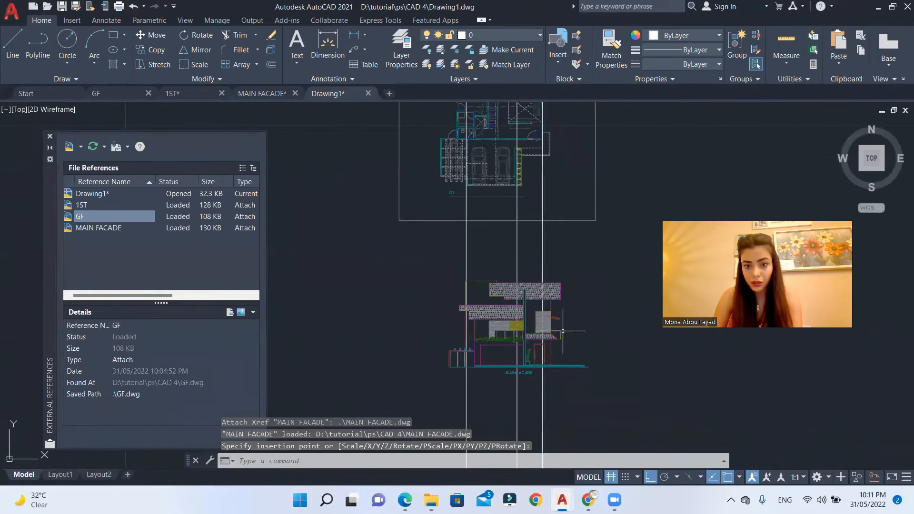
scroll(573, 348, "up", 2)
left_click(537, 353)
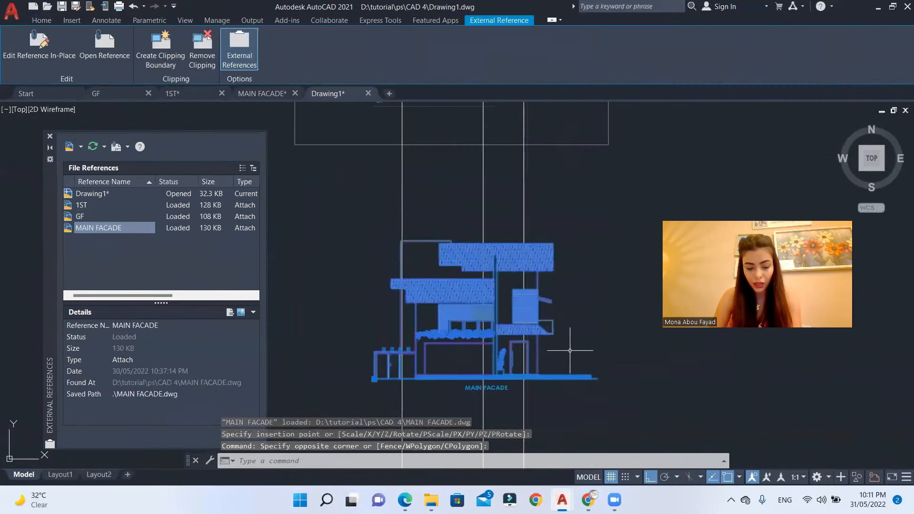
type("m")
key("Return")
scroll(536, 378, "up", 2)
left_click(535, 367)
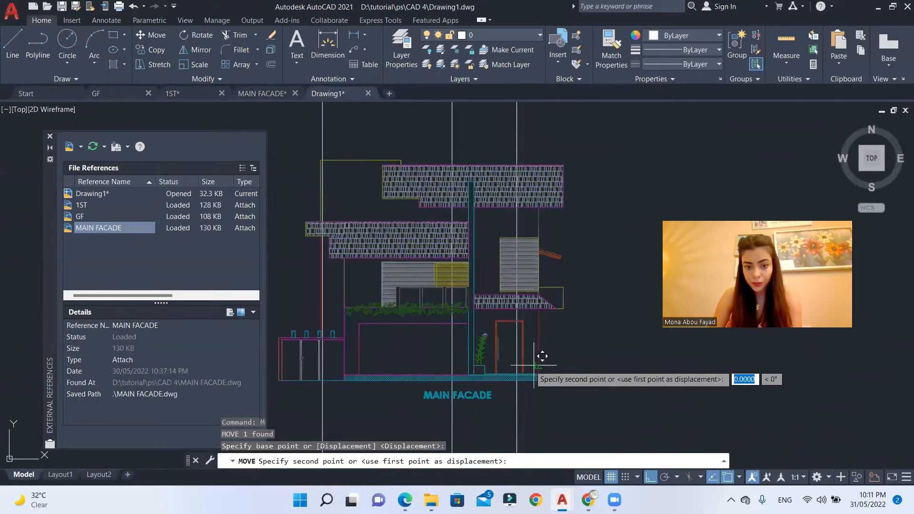
left_click(516, 367)
scroll(571, 358, "down", 4)
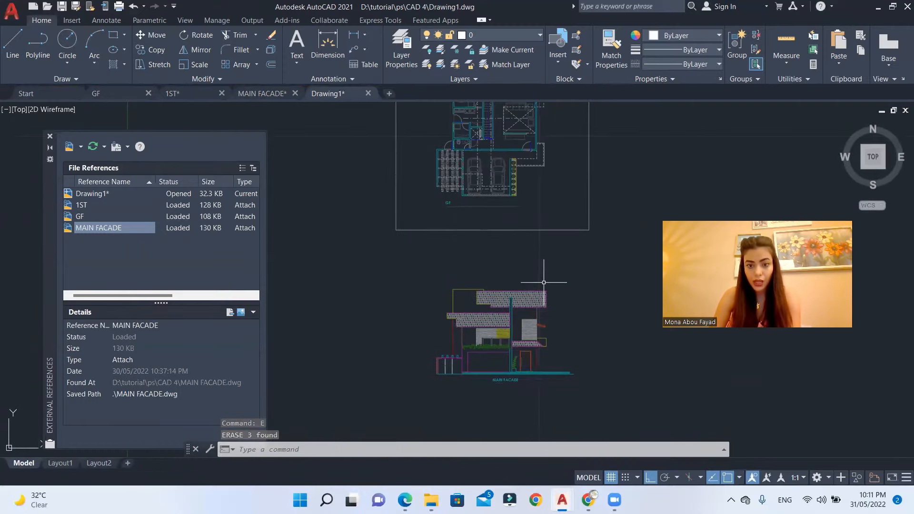
Draw a vertical construction line through the corner of the GF plan's right exterior wall, extending down across the main facade.
type("x")
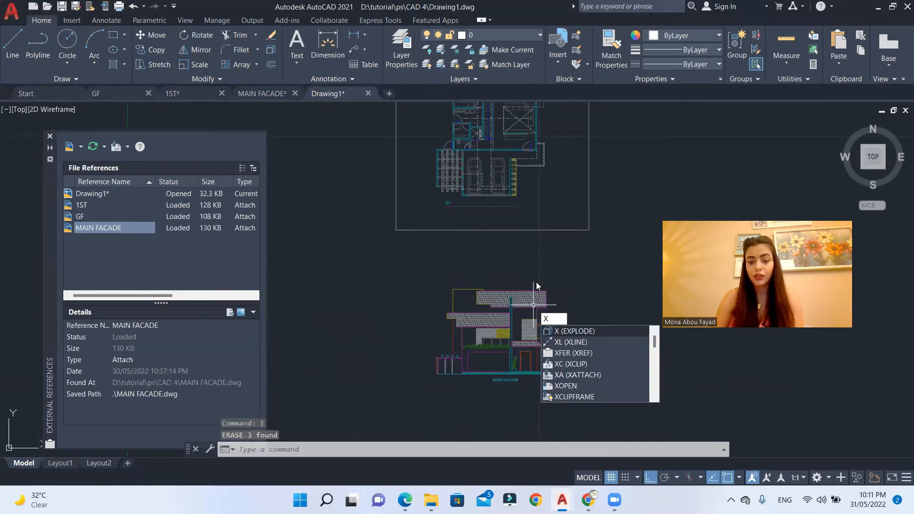
type("l")
key("Return")
type("v")
key("Return")
scroll(542, 156, "up", 2)
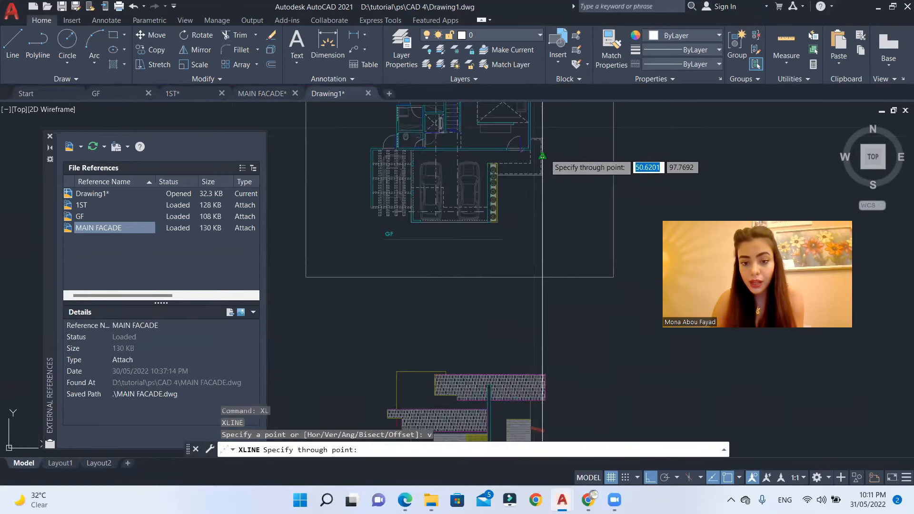
scroll(538, 158, "up", 4)
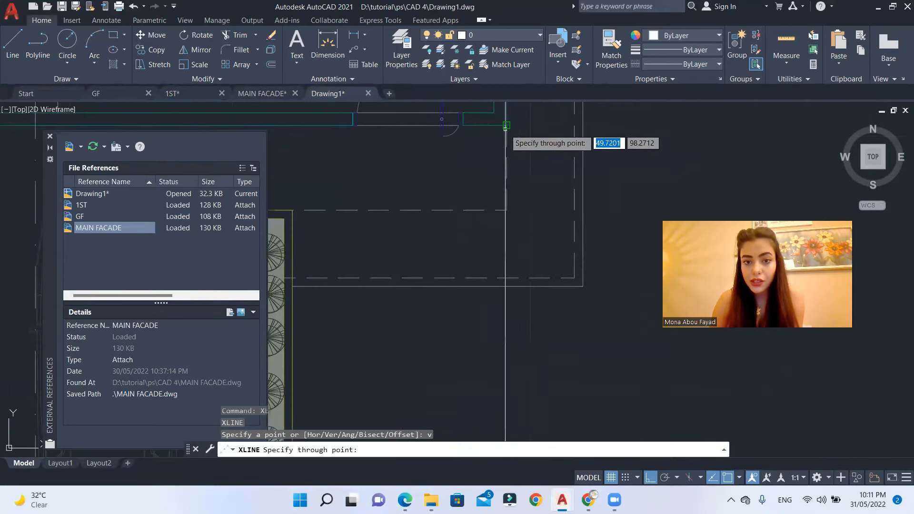
scroll(506, 125, "down", 4)
scroll(519, 356, "up", 2)
left_click(519, 356)
Add a vertical construction line at the garage's right side, beside the planter in the GF plan.
scroll(562, 210, "down", 5)
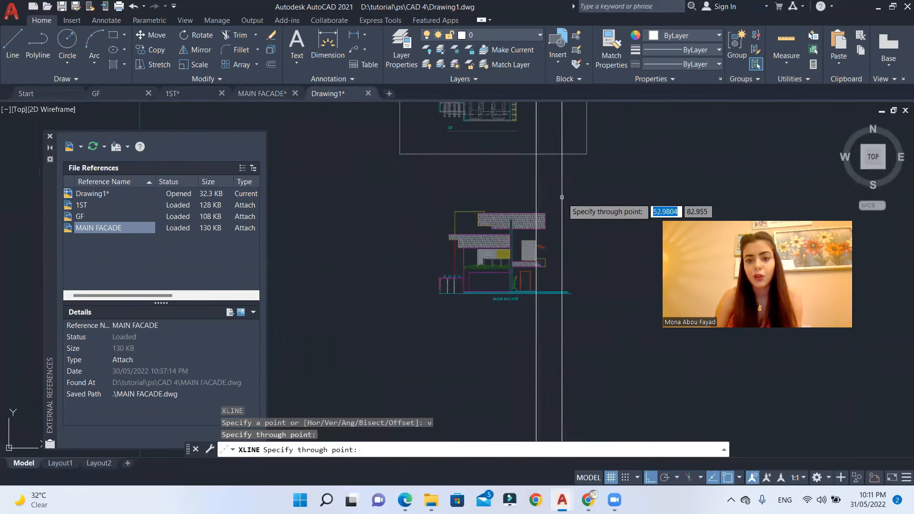
scroll(522, 164, "down", 2)
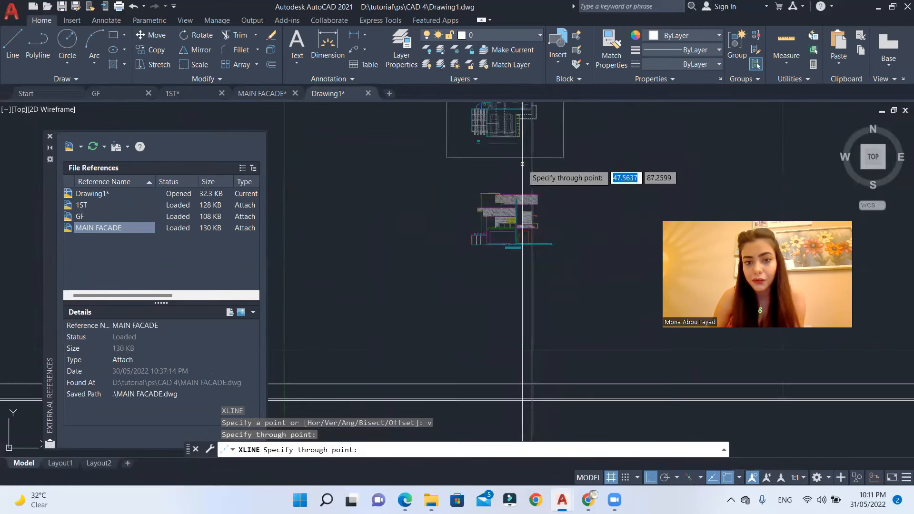
scroll(522, 164, "up", 5)
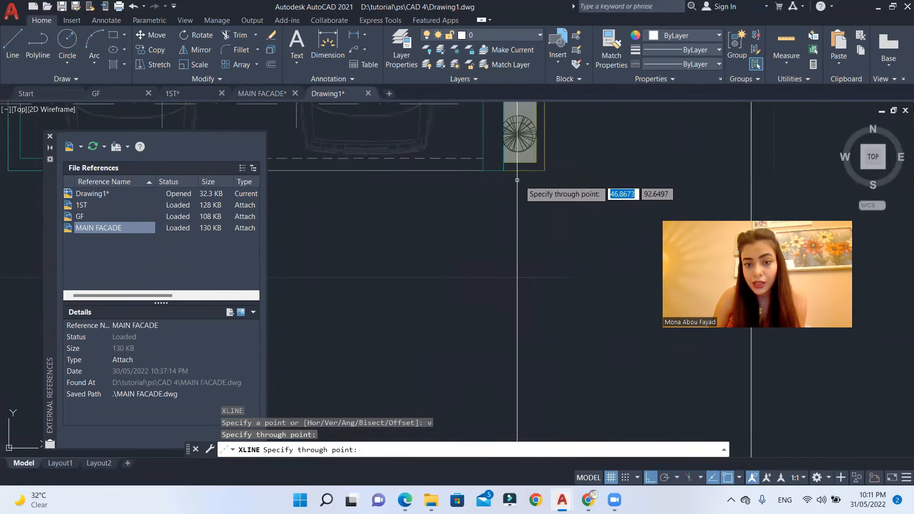
left_click(518, 180)
Add vertical construction lines through the garage's left wall and the left edge of the pergola in the GF plan.
scroll(571, 191, "down", 4)
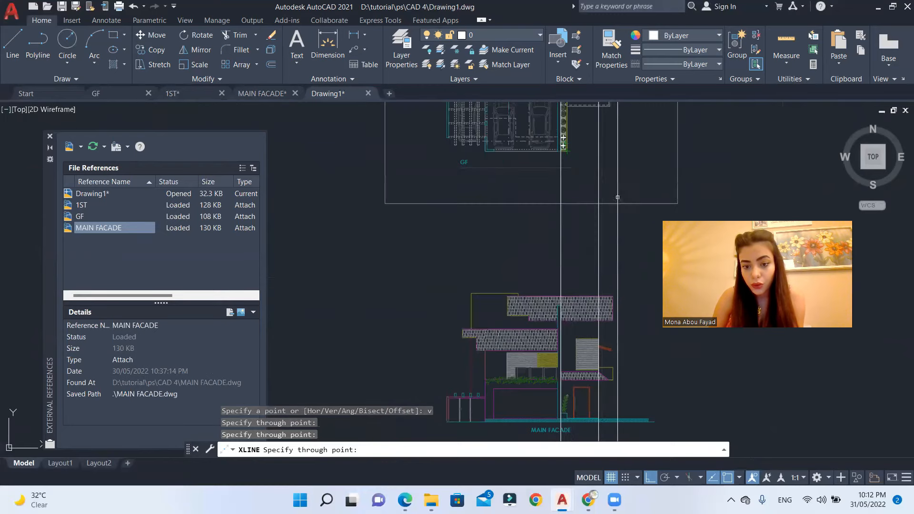
scroll(614, 191, "down", 2)
left_click(530, 153)
scroll(524, 129, "up", 5)
scroll(504, 170, "up", 4)
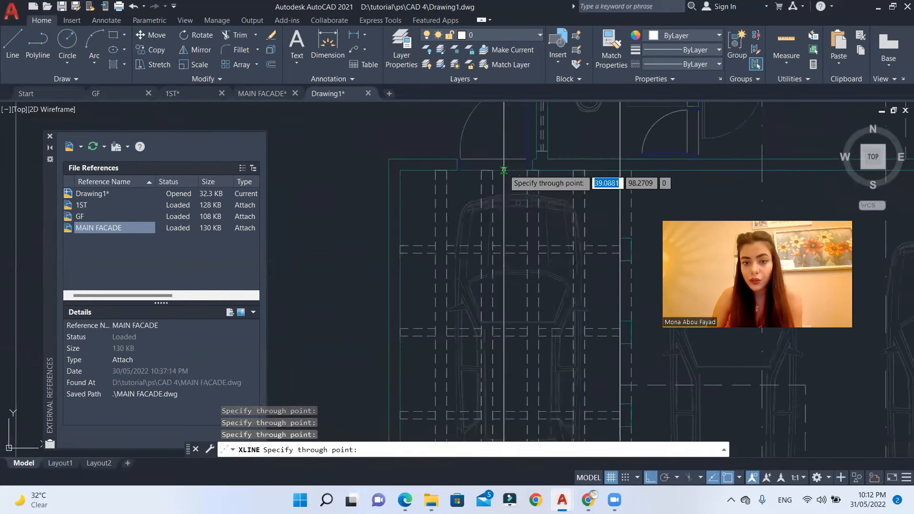
scroll(504, 170, "down", 4)
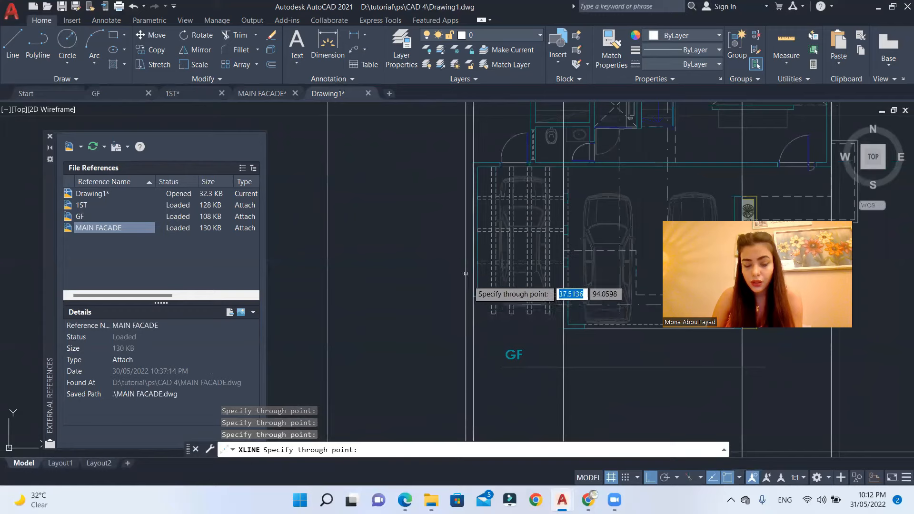
scroll(453, 226, "down", 9)
key("Escape")
key("Escape")
Send the four vertical construction lines to the back of the draw order.
scroll(463, 314, "up", 8)
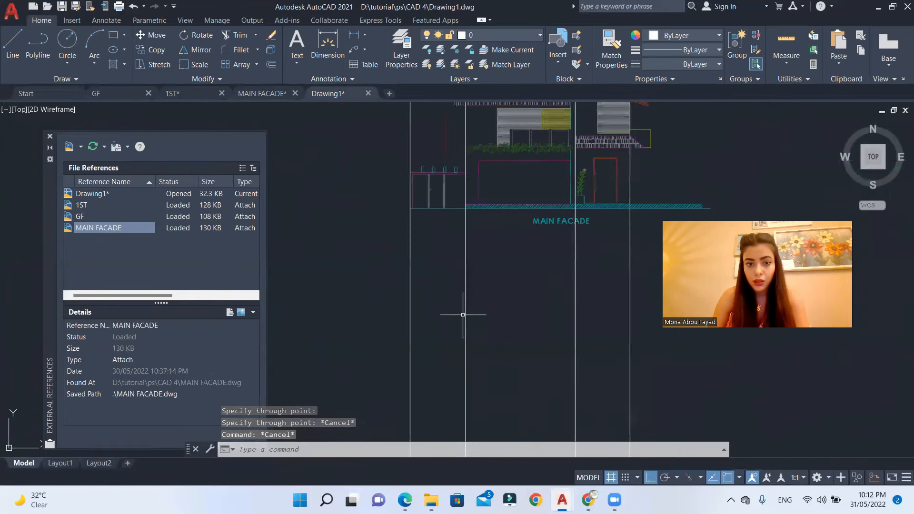
scroll(463, 314, "down", 2)
left_click(578, 275)
left_click(400, 300)
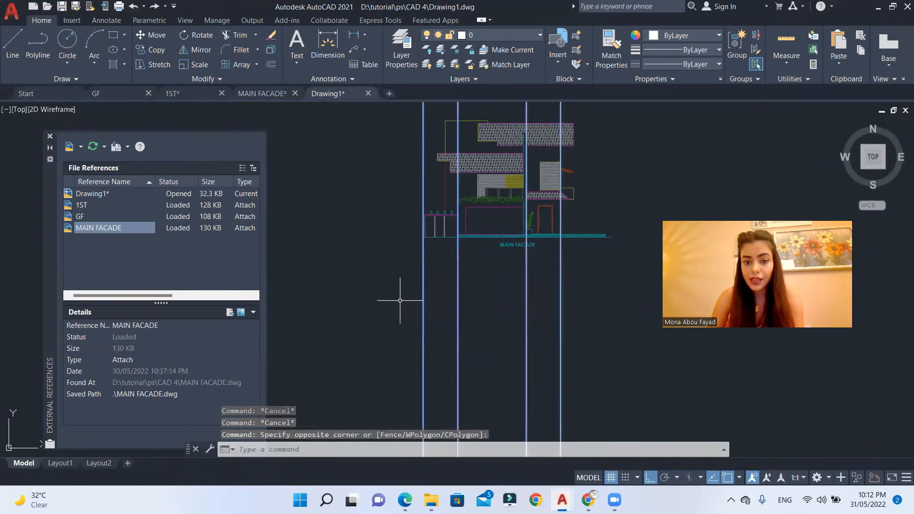
right_click(491, 284)
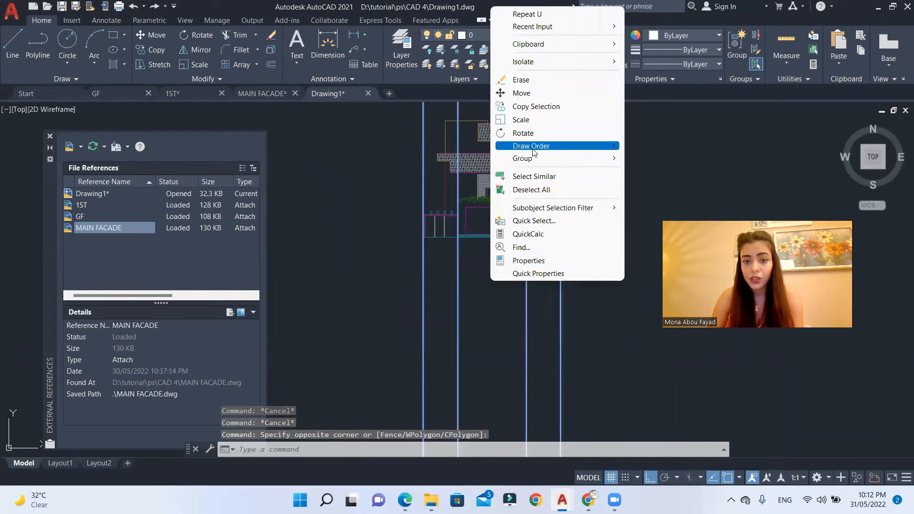
mouse_move(537, 147)
left_click(647, 160)
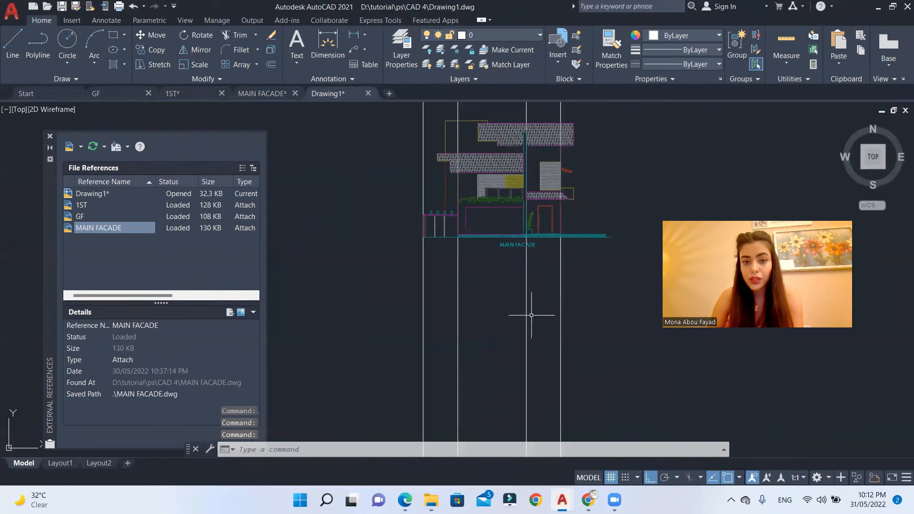
key("Escape")
Check the alignment of the main facade's edges with the GF plan along the four vertical construction lines.
scroll(376, 339, "down", 2)
scroll(441, 294, "up", 2)
scroll(535, 316, "up", 4)
left_click(527, 279)
scroll(470, 306, "down", 3)
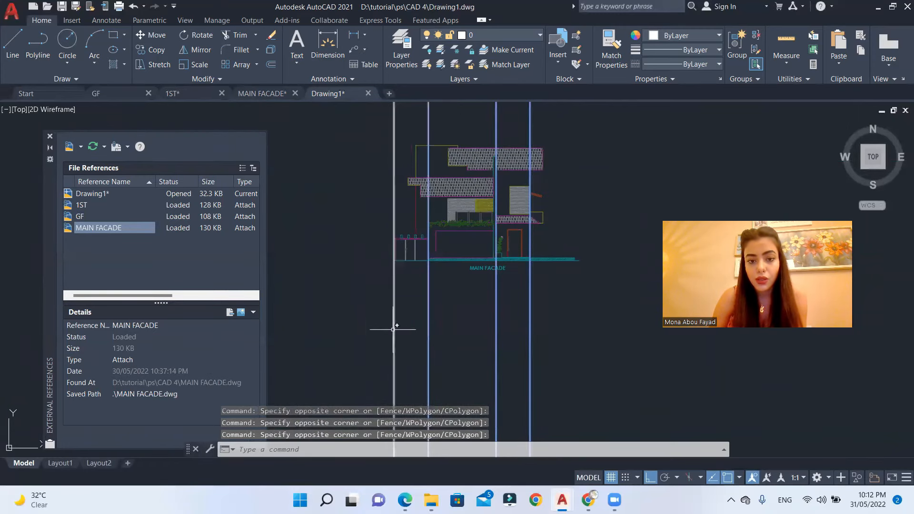
key("Escape")
scroll(431, 215, "up", 4)
scroll(431, 222, "down", 4)
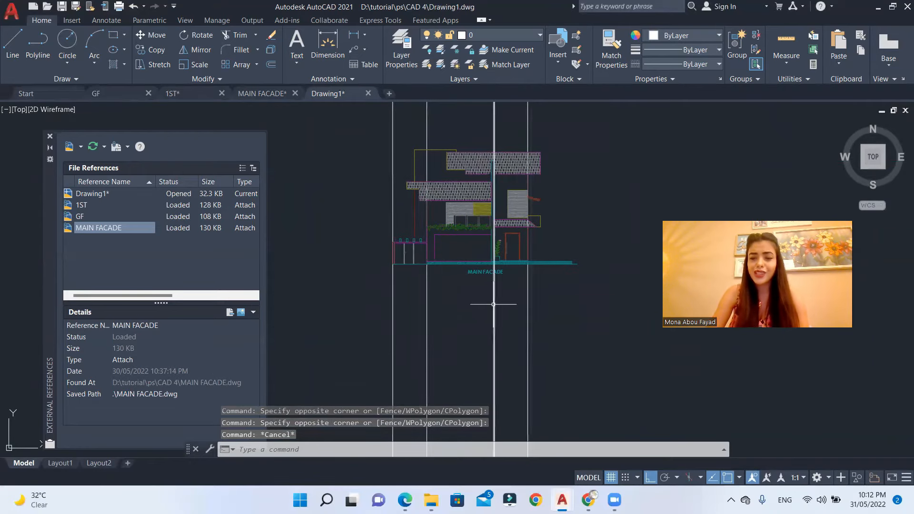
scroll(444, 328, "down", 2)
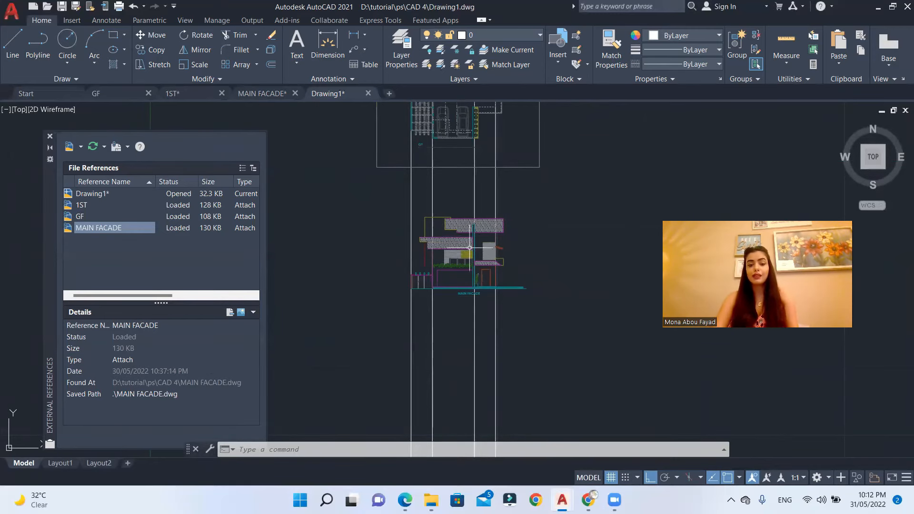
middle_click_drag(500, 309, 496, 375)
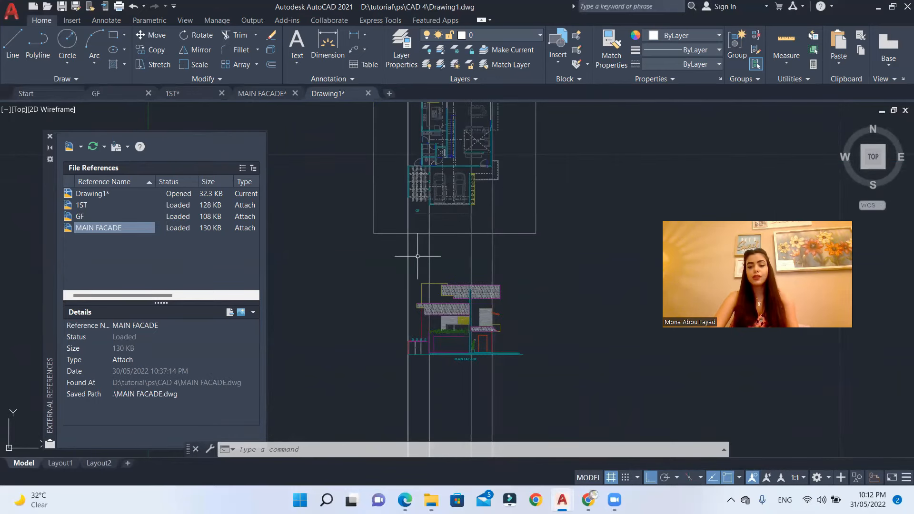
left_click(545, 259)
left_click(369, 254)
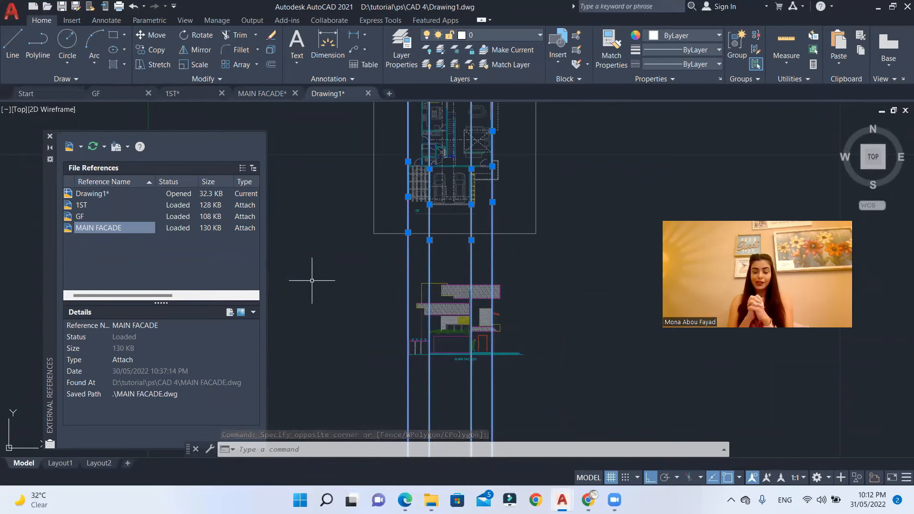
key("Escape")
key("Escape")
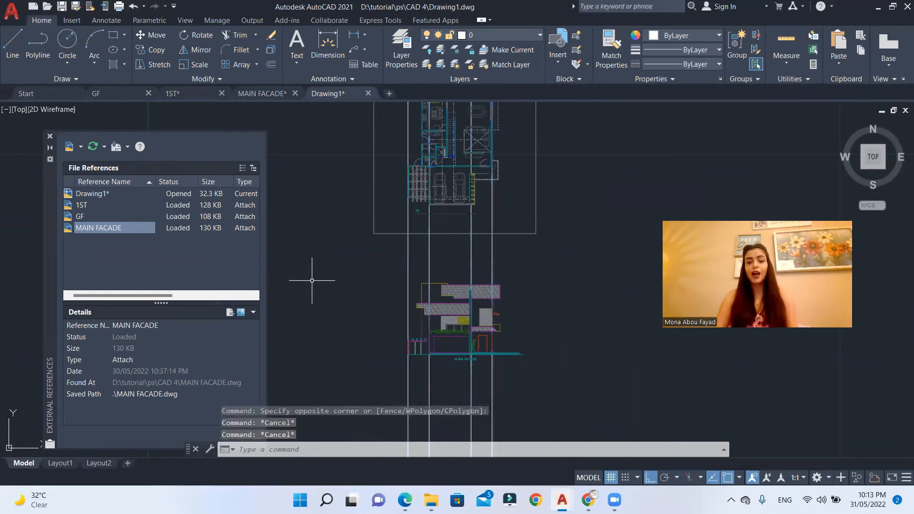
Examine how the construction lines run through the stacked 1ST and GF plans and the main facade.
scroll(385, 273, "down", 5)
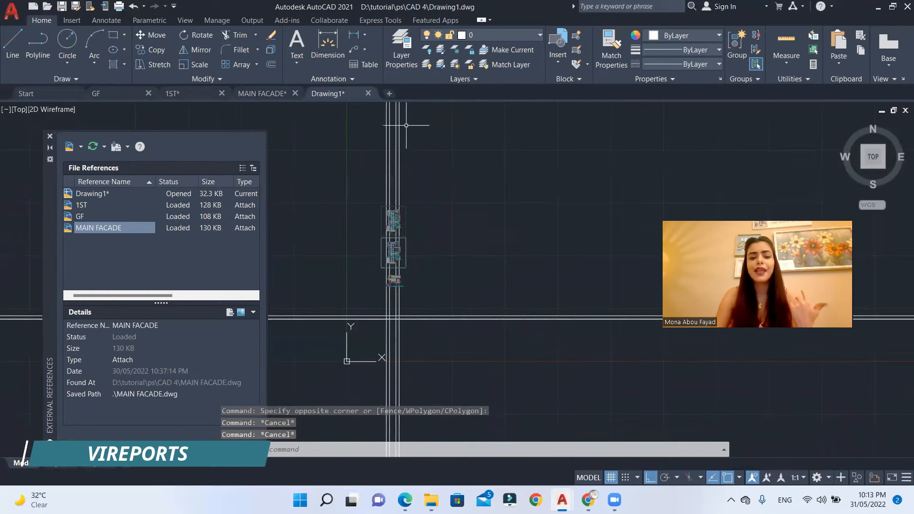
scroll(408, 127, "up", 3)
scroll(543, 139, "down", 2)
scroll(513, 323, "down", 1)
scroll(514, 323, "up", 8)
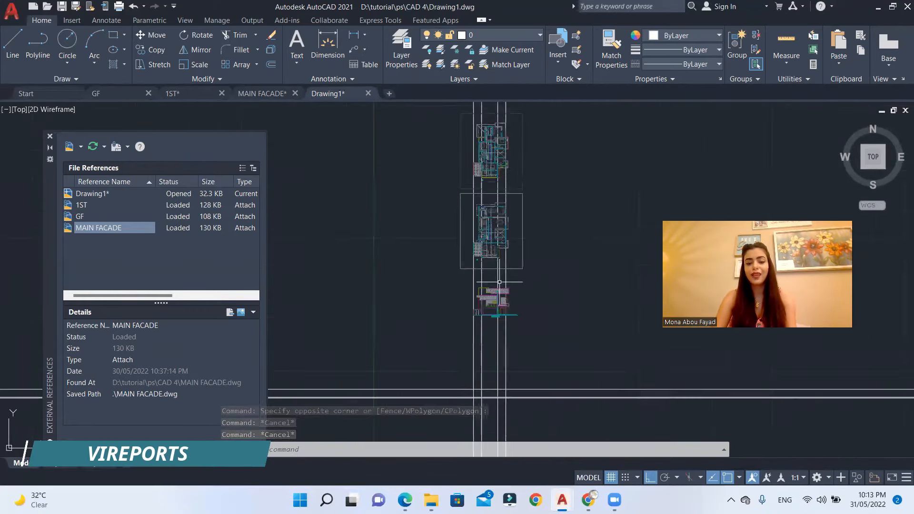
scroll(481, 343, "down", 6)
scroll(483, 300, "up", 5)
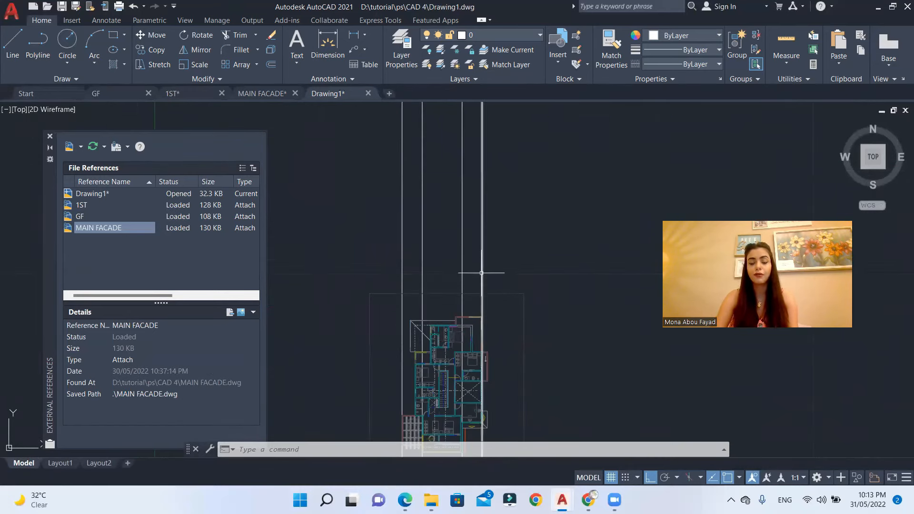
scroll(451, 350, "up", 7)
scroll(476, 235, "down", 6)
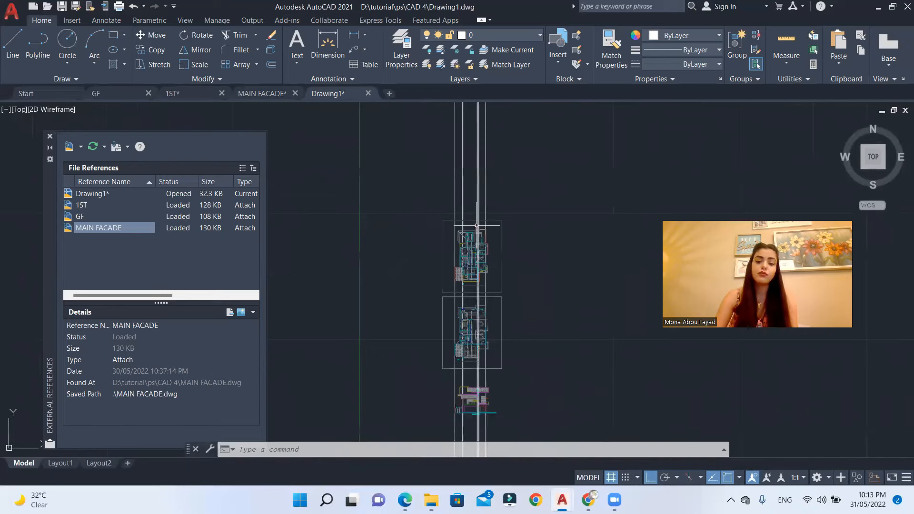
scroll(449, 352, "up", 8)
scroll(449, 198, "up", 3)
scroll(449, 198, "down", 4)
Close the External References palette and split the model space into the Two: Vertical viewport configuration.
left_click(49, 137)
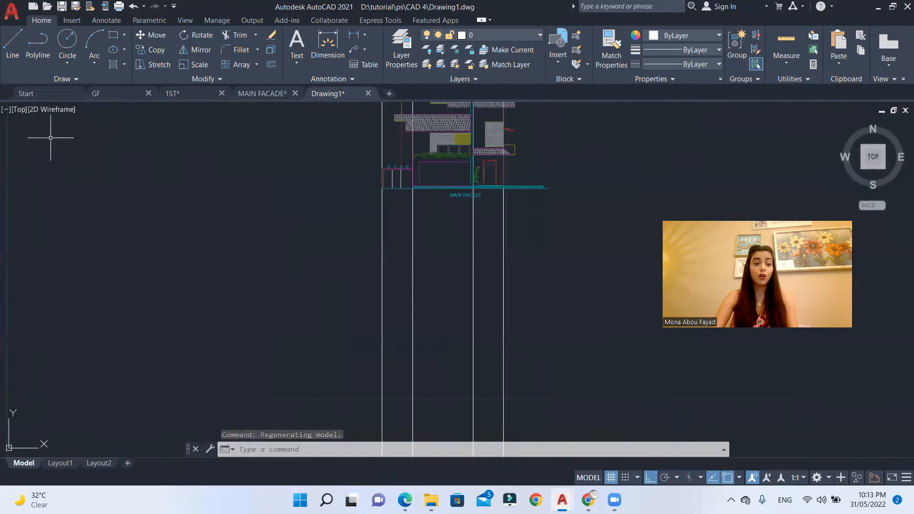
scroll(455, 261, "down", 7)
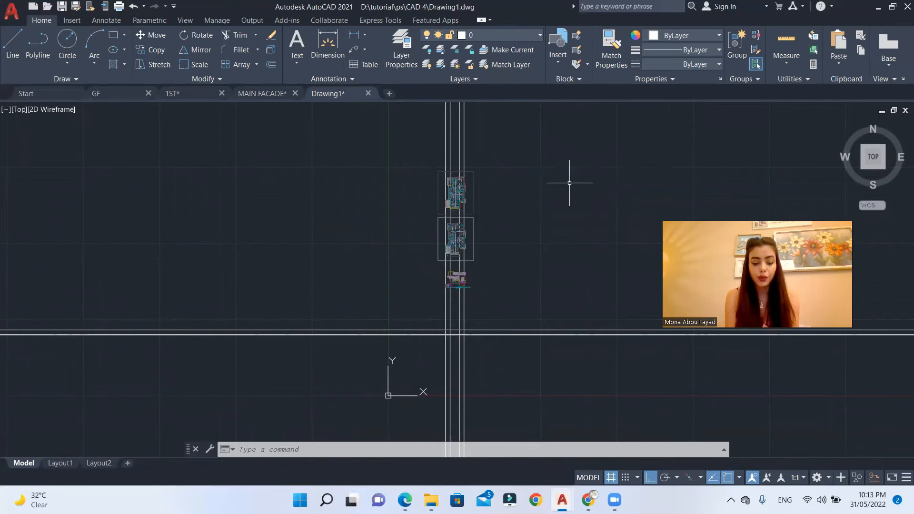
type("v")
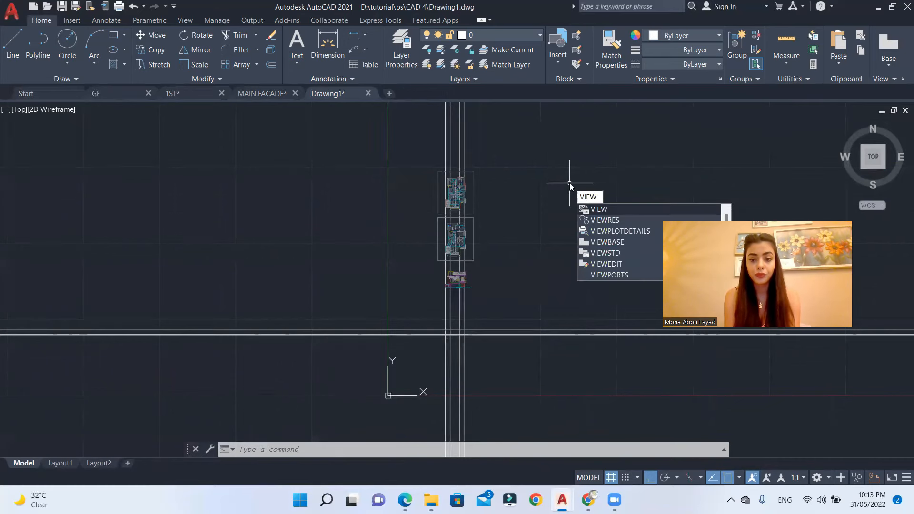
type("po")
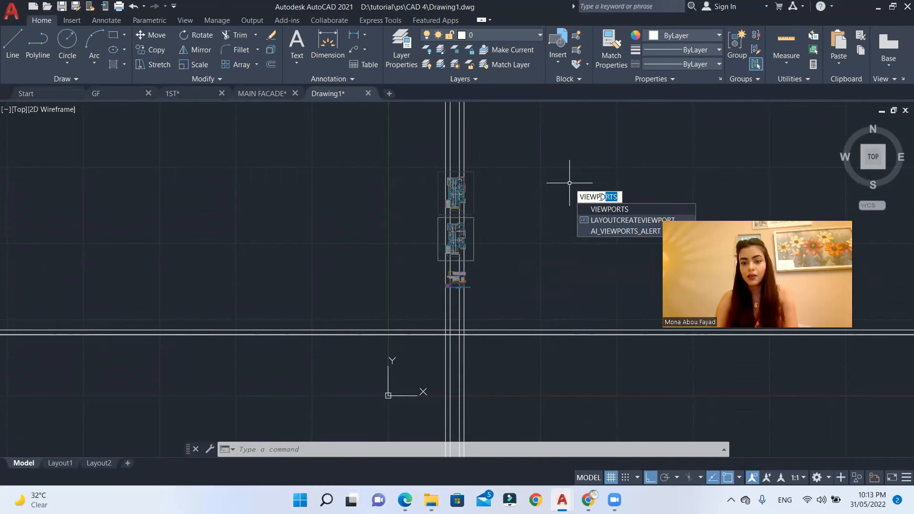
key("Return")
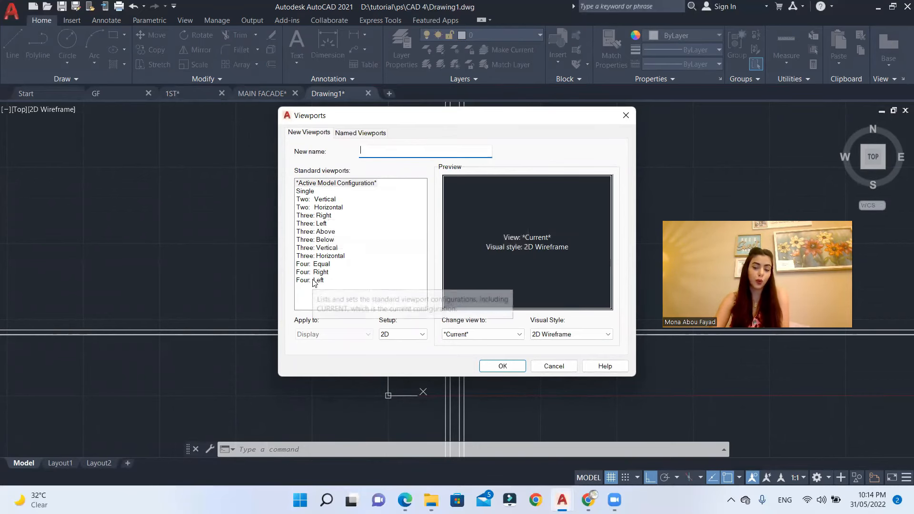
left_click(335, 200)
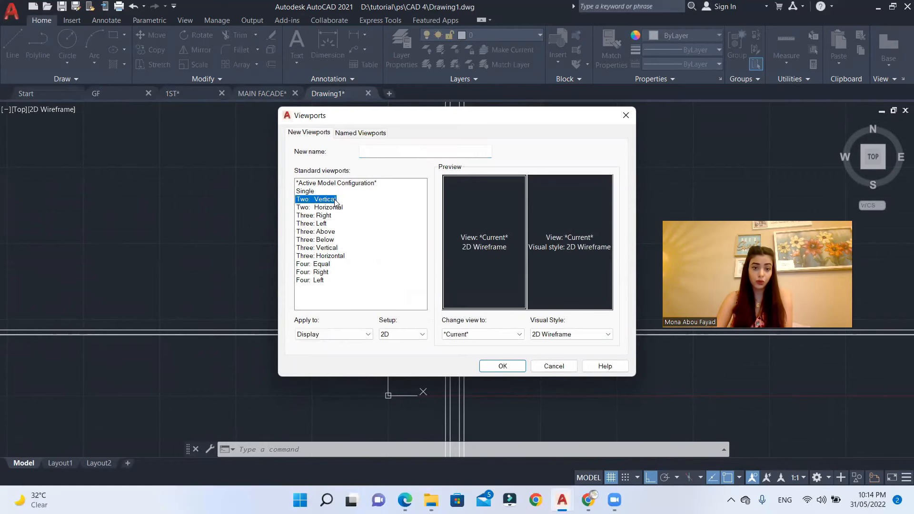
left_click(498, 366)
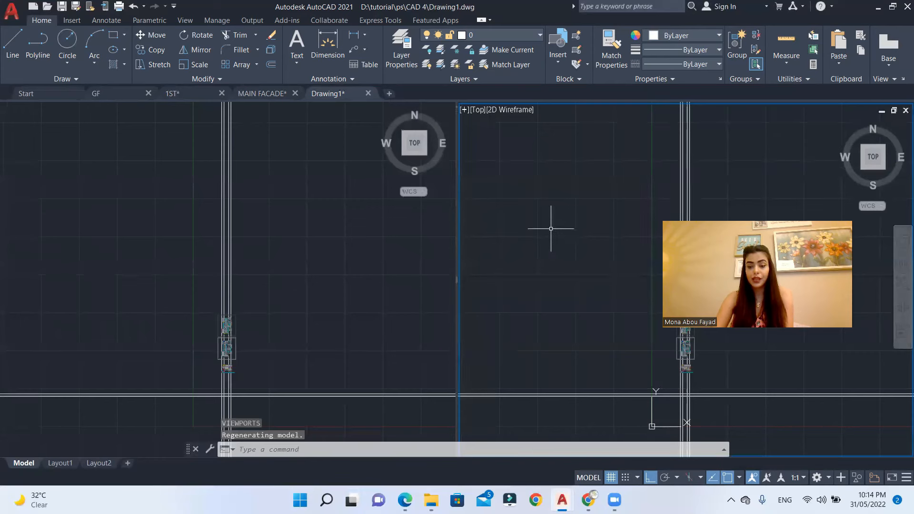
Make the left viewport active and frame the 1ST floor plan in it.
left_click(388, 262)
left_click(506, 249)
left_click(341, 272)
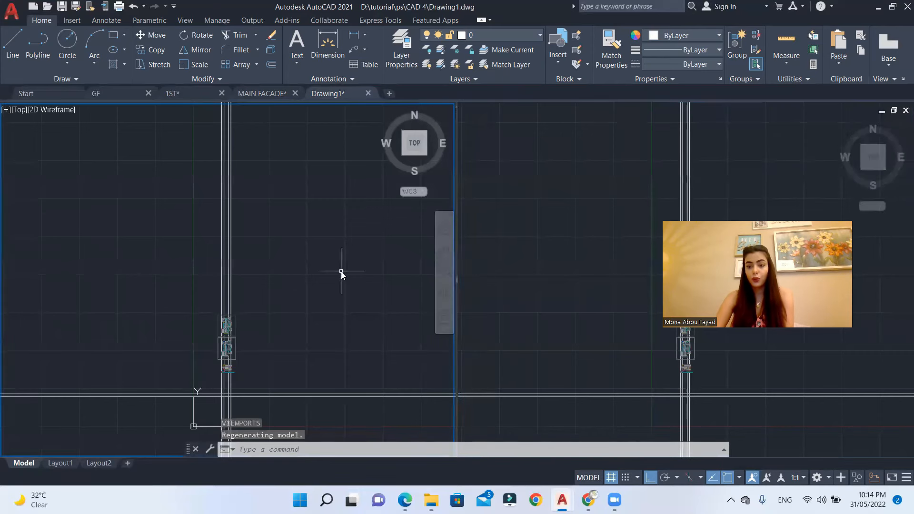
left_click(496, 272)
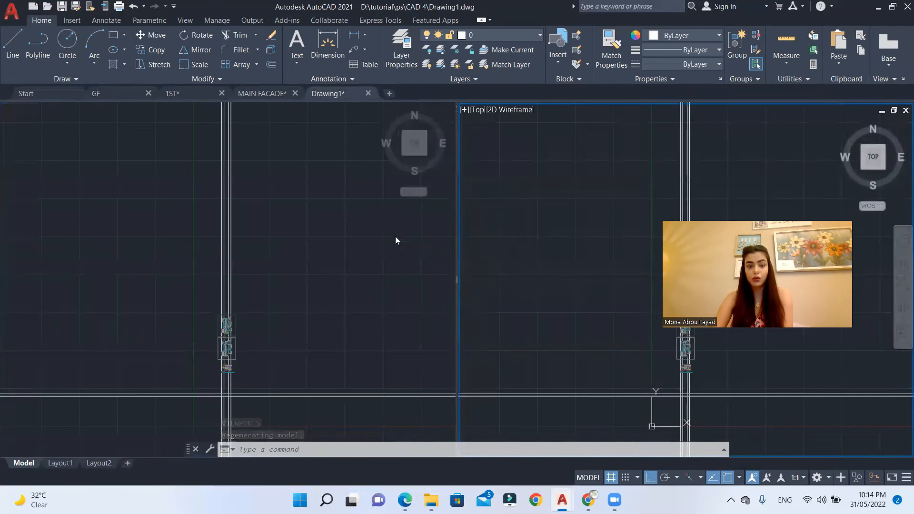
left_click(292, 210)
scroll(209, 395, "up", 4)
scroll(258, 292, "up", 3)
scroll(259, 370, "down", 3)
scroll(245, 276, "up", 6)
scroll(285, 305, "down", 1)
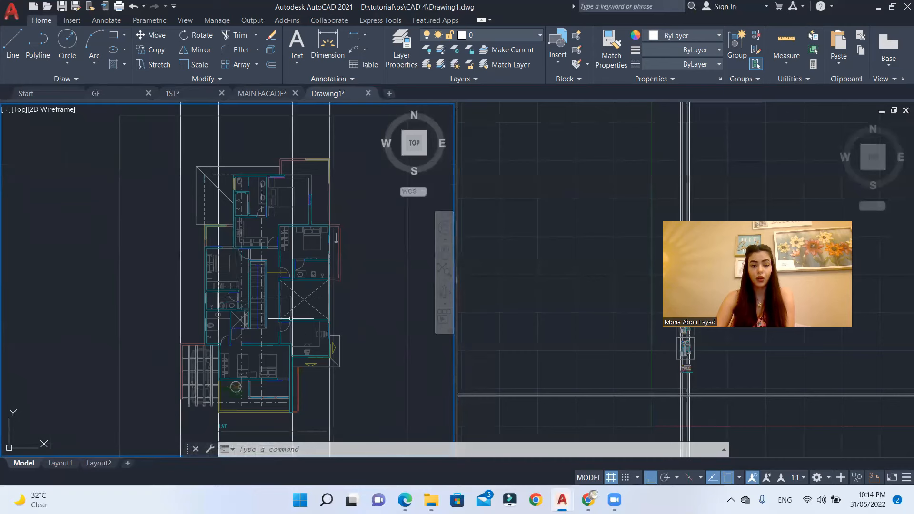
Make the right viewport active and frame the main facade together with the horizontal construction lines.
left_click(561, 248)
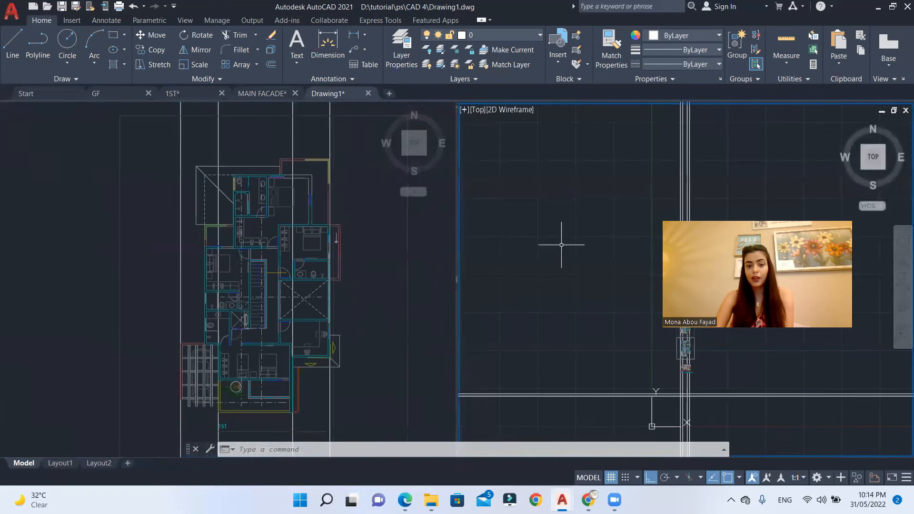
scroll(562, 215, "up", 2)
scroll(618, 317, "up", 2)
scroll(607, 281, "up", 5)
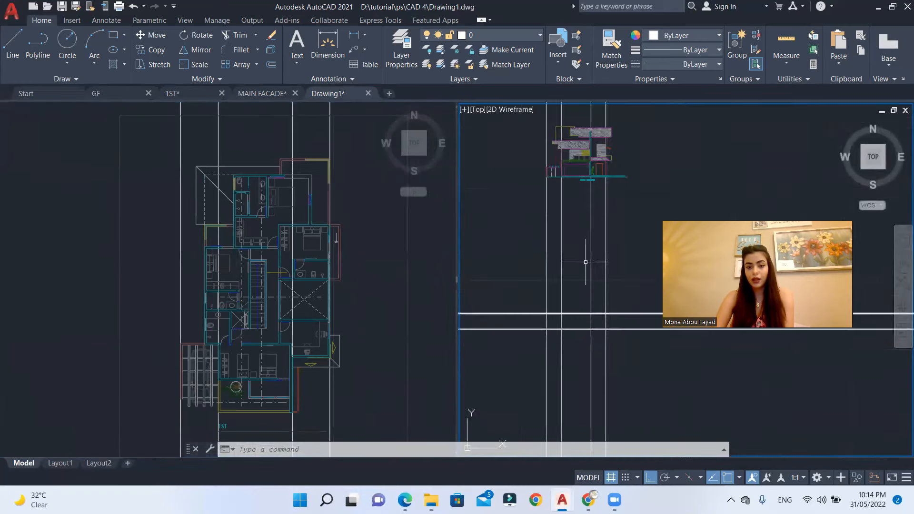
Erase the four vertical construction lines that run through the 1ST plan and the main facade.
scroll(574, 198, "up", 2)
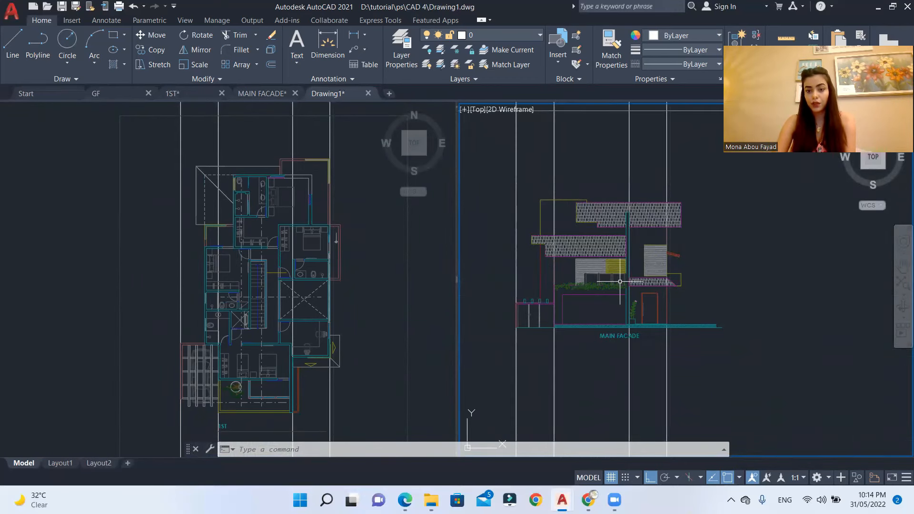
scroll(762, 286, "up", 2)
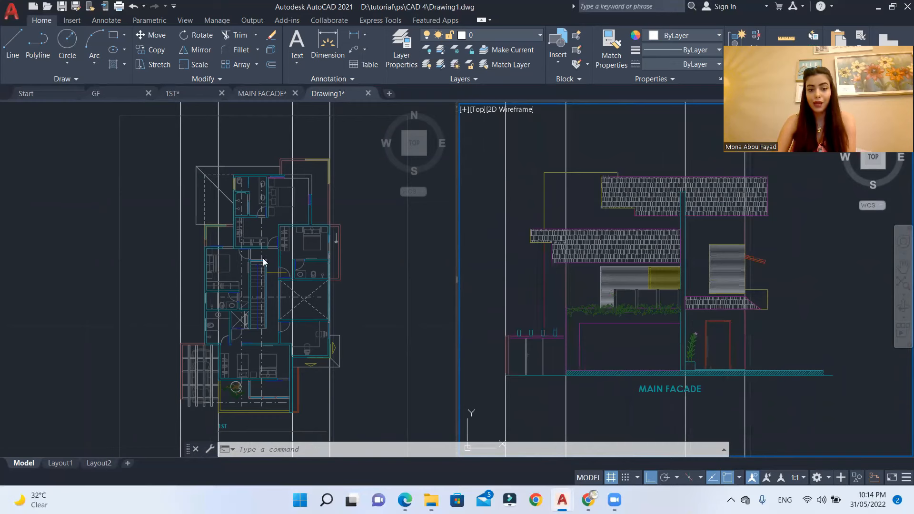
left_click(328, 208)
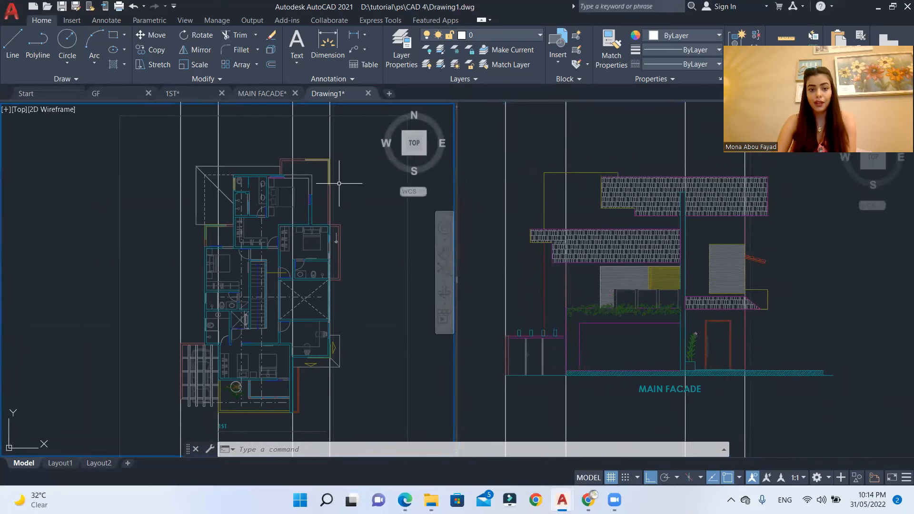
left_click(337, 128)
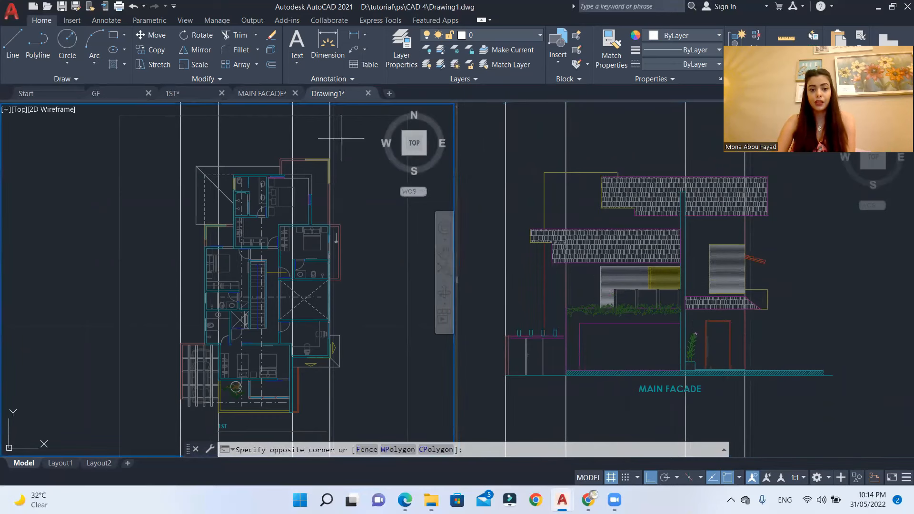
left_click(159, 147)
type("e")
key("Return")
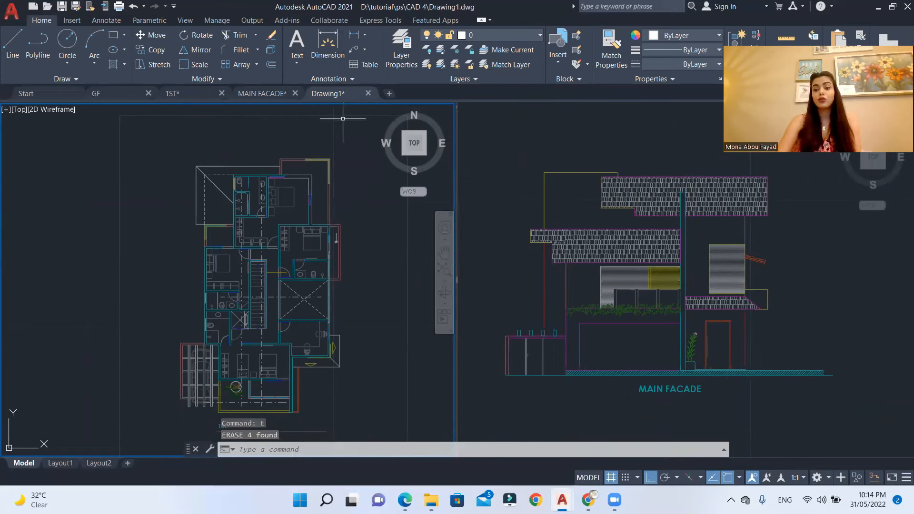
left_click(414, 240)
left_click(380, 215)
key("Escape")
key("Escape")
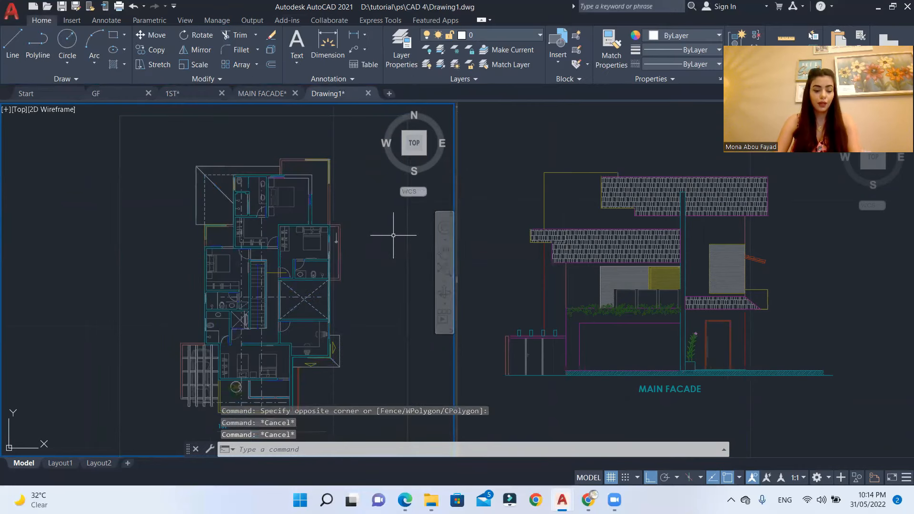
Draw a vertical construction line along the outer east wall of the 1ST plan so it extends through the main facade.
type("x")
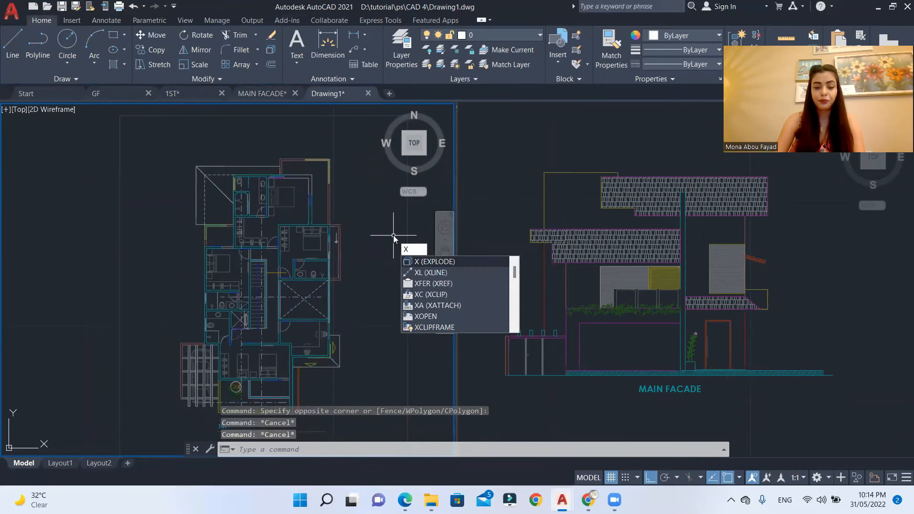
type("l")
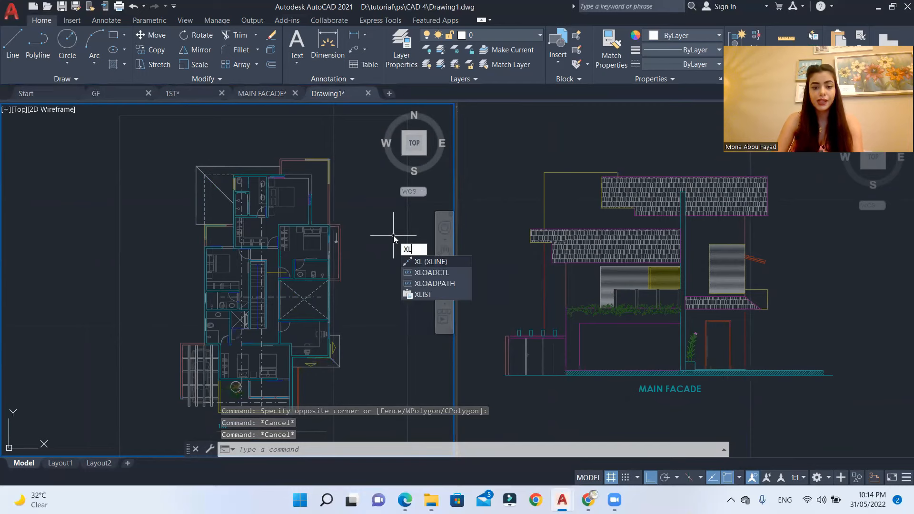
key("Return")
type("v")
key("Return")
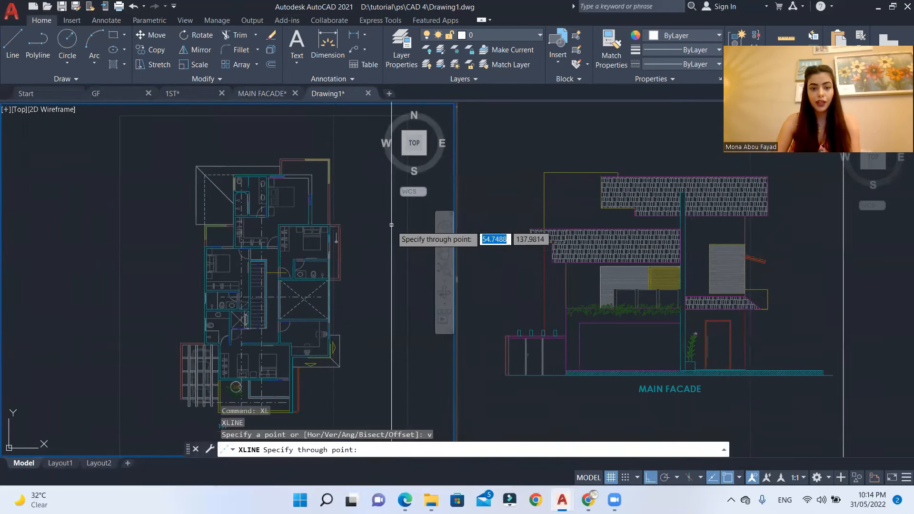
left_click(330, 241)
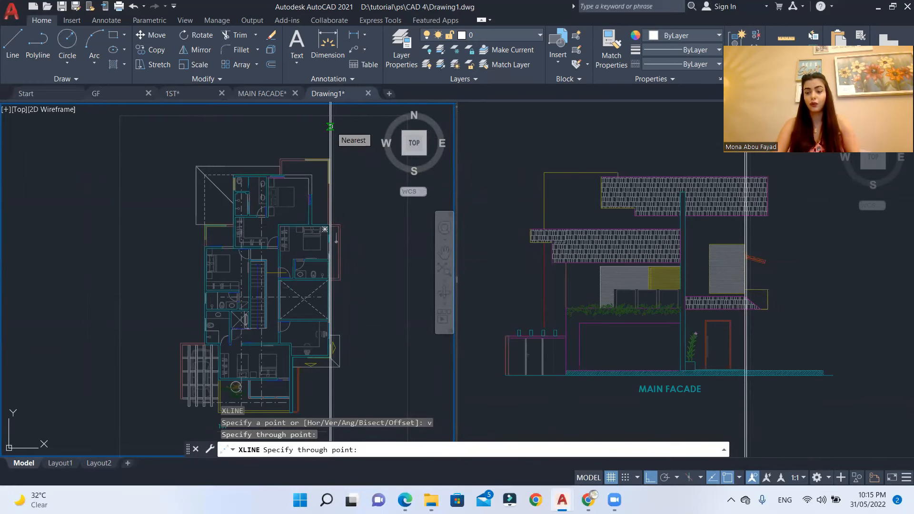
left_click(330, 127)
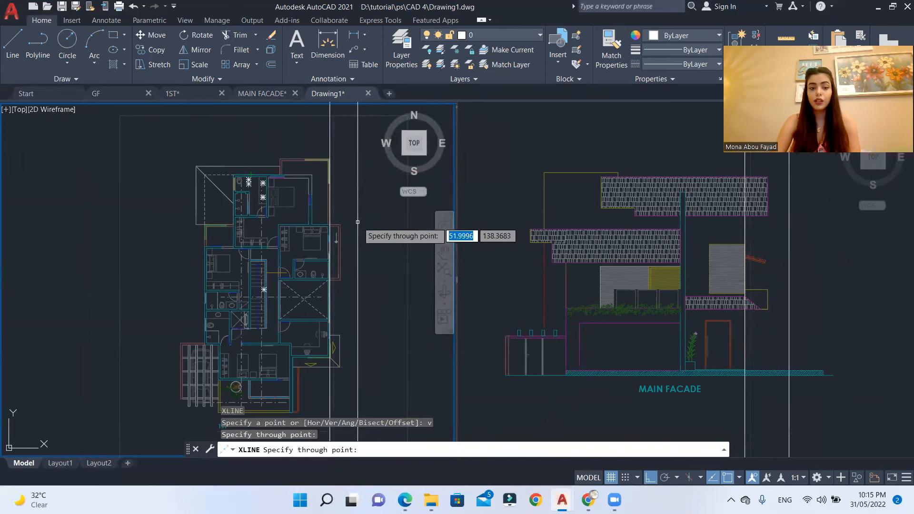
key("Escape")
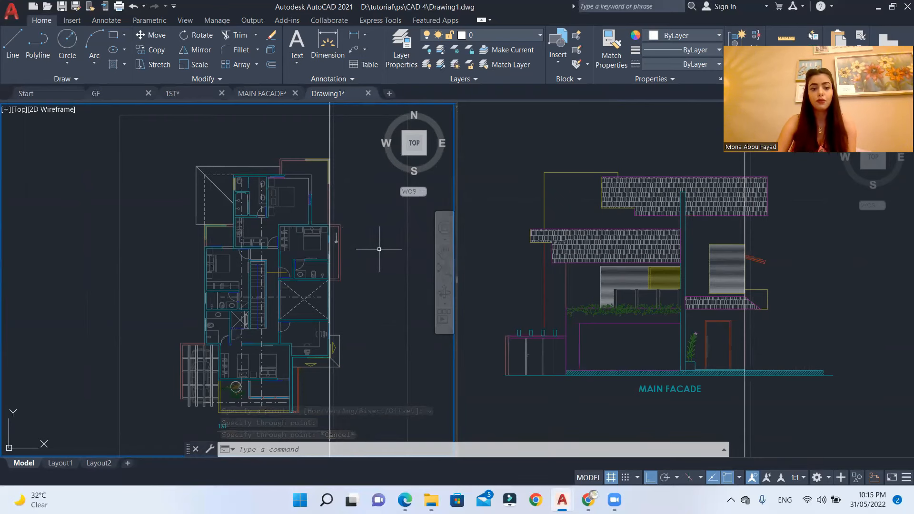
Examine how the vertical construction line runs through the 1ST plan and the main facade in both viewports.
left_click(344, 139)
left_click(326, 140)
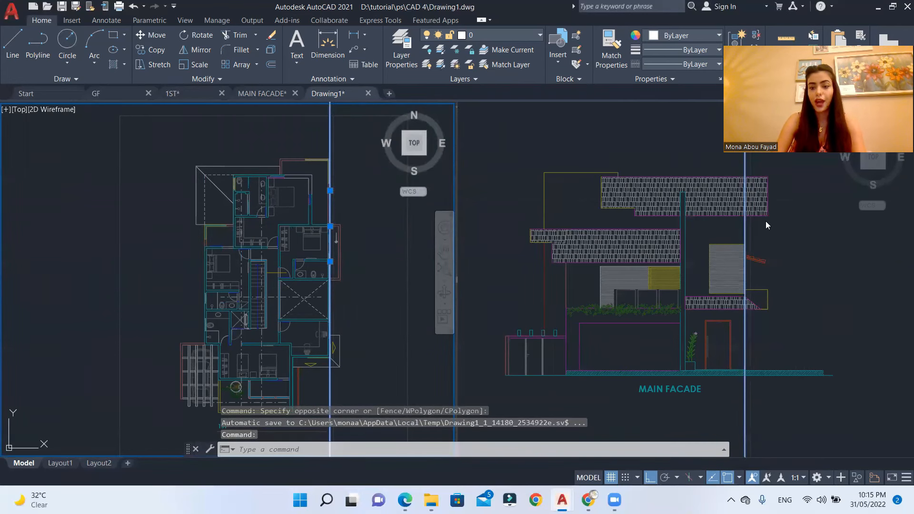
key("Escape")
scroll(374, 223, "down", 10)
scroll(375, 224, "up", 5)
scroll(423, 226, "down", 8)
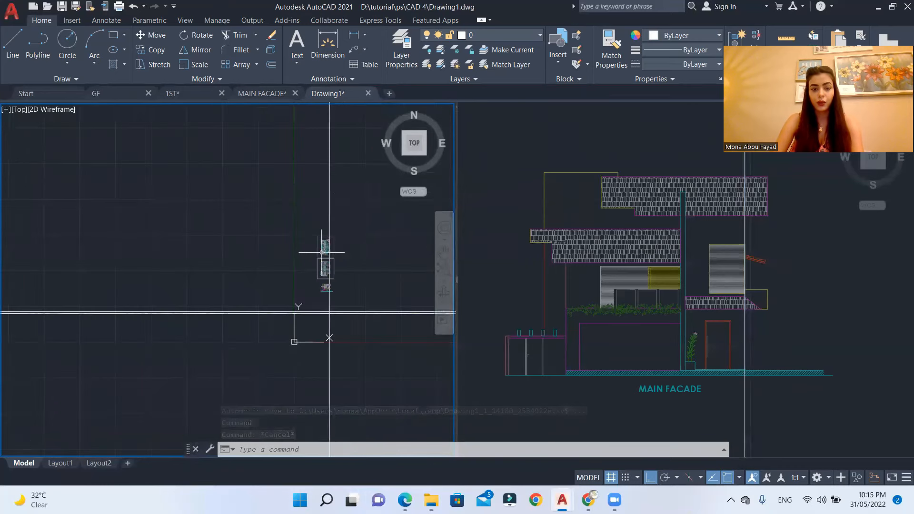
scroll(322, 252, "up", 12)
key("Escape")
key("Escape")
left_click(460, 191)
left_click(423, 230)
key("Escape")
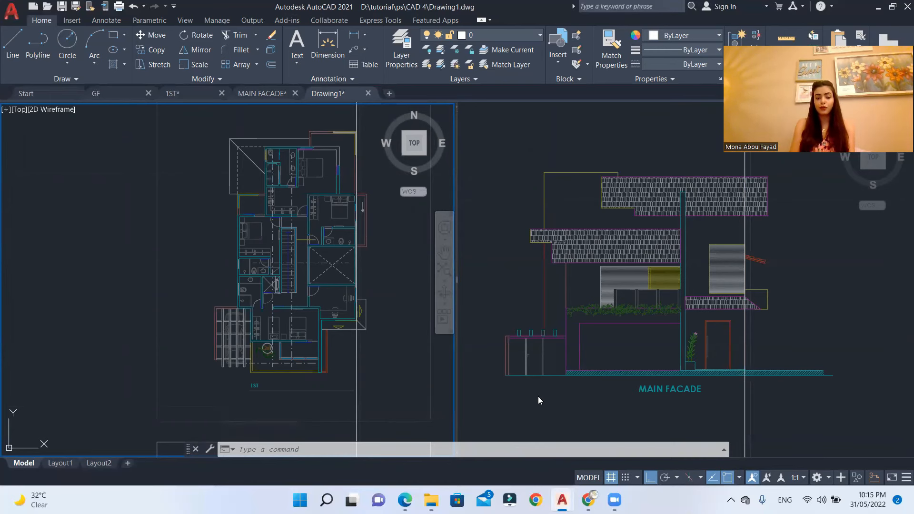
Return the model space to the Single viewport configuration.
type("vi")
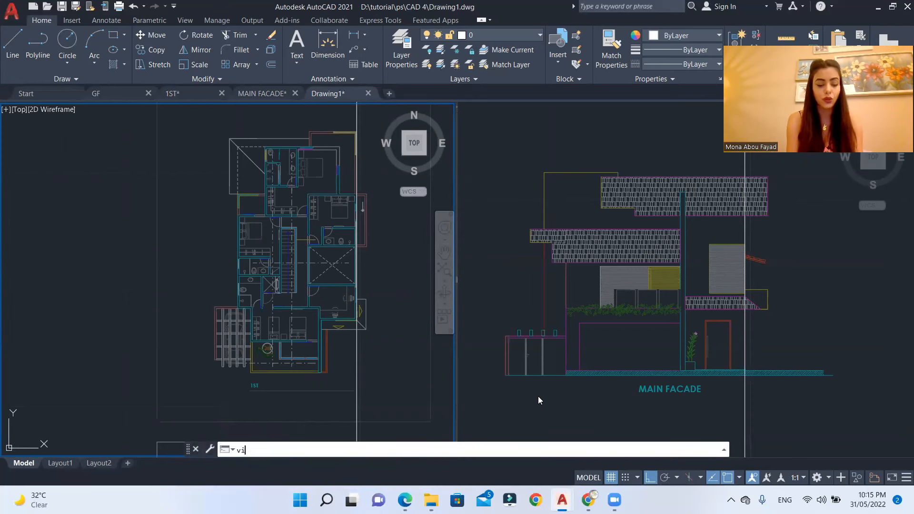
type("ewpo")
key("Return")
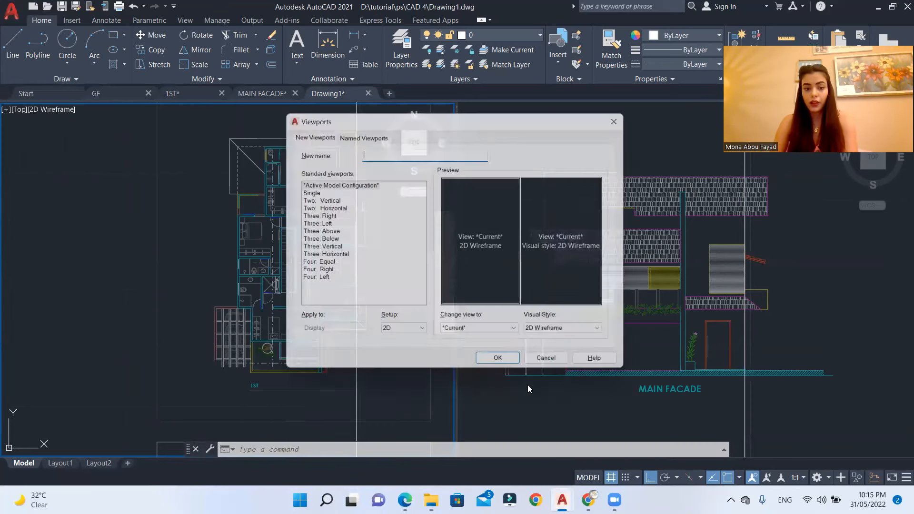
left_click(305, 191)
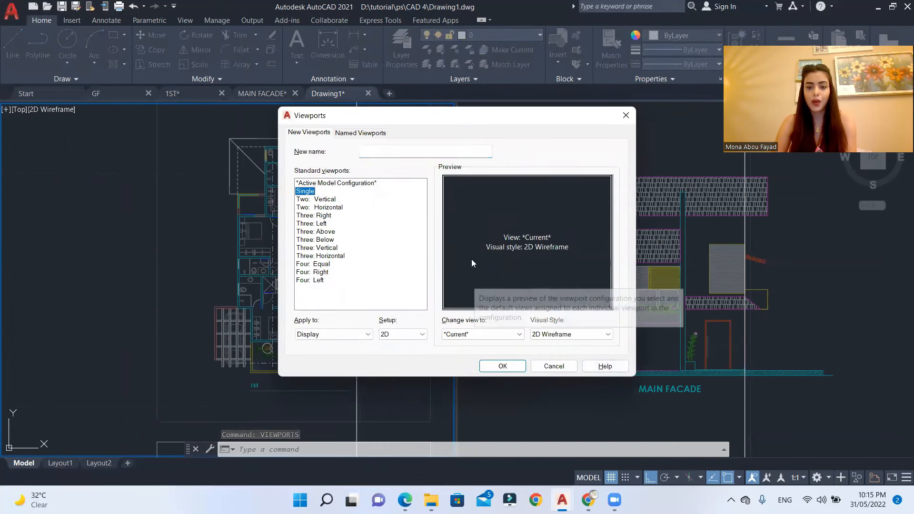
left_click(493, 365)
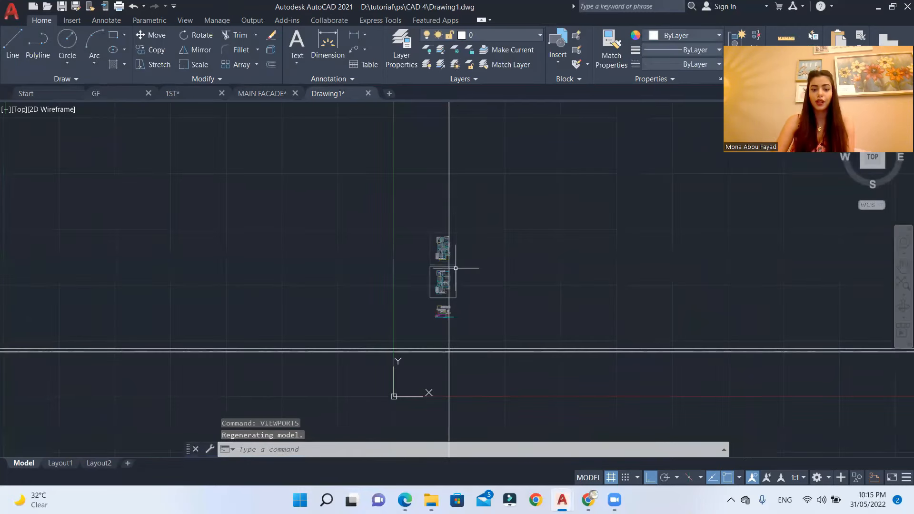
Erase the remaining horizontal and vertical construction lines around the plans and facade.
left_click(583, 306)
left_click(531, 373)
key("Delete")
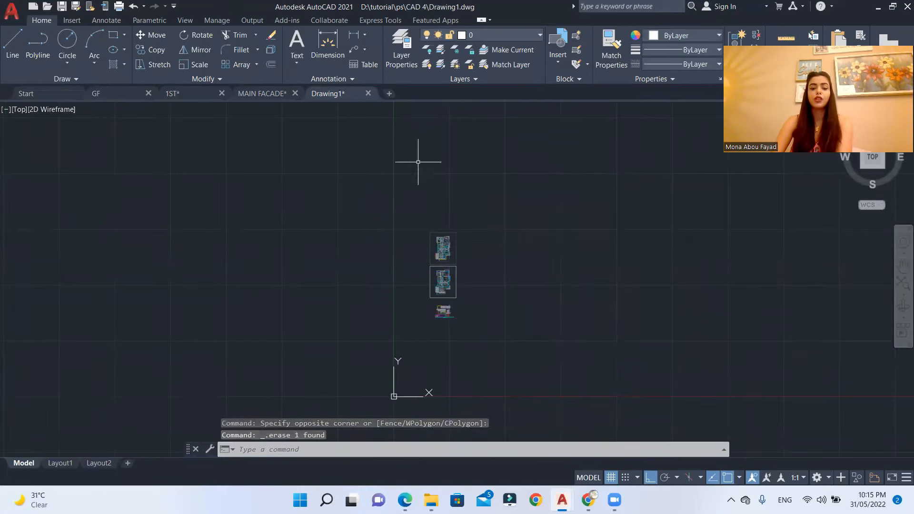
scroll(465, 250, "up", 2)
scroll(519, 155, "down", 2)
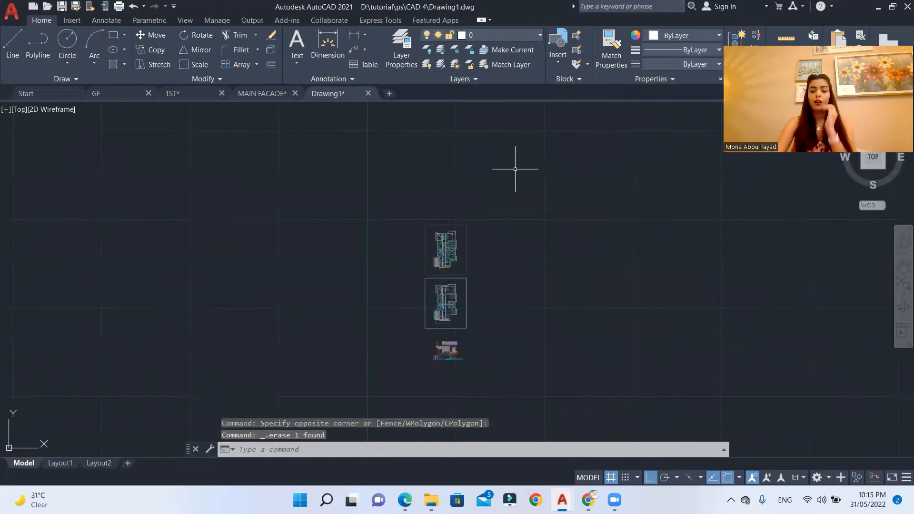
Draw two overlapping rectangles in the empty area east of the main facade, the second one smaller and offset to the lower right.
scroll(459, 348, "up", 8)
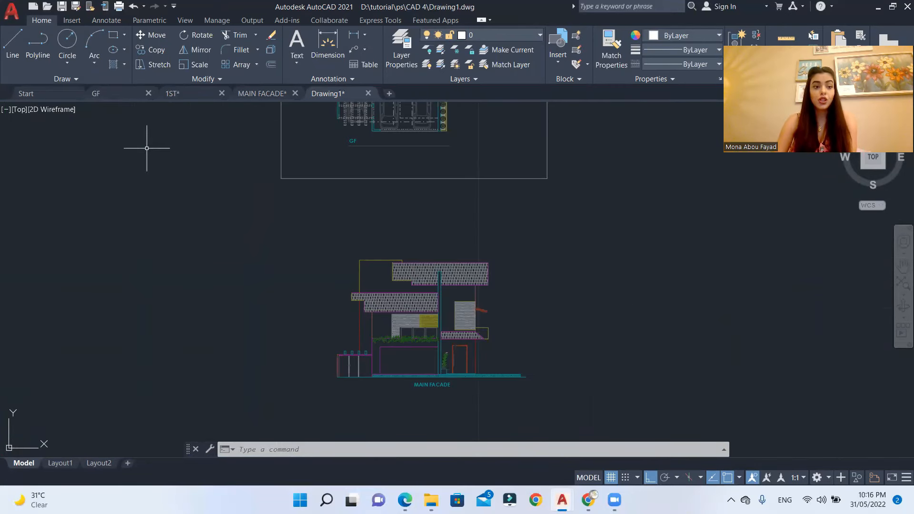
left_click(113, 35)
scroll(163, 152, "down", 5)
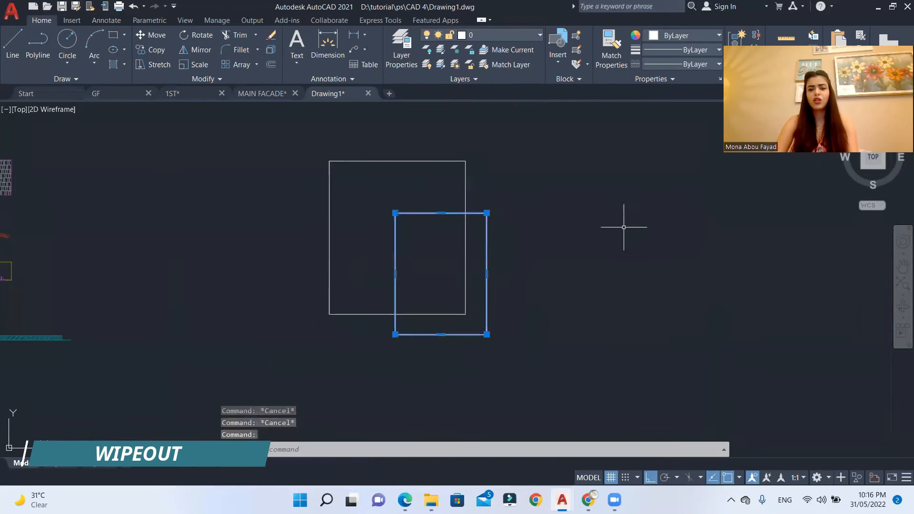
key("Escape")
Create a wipeout over the smaller rectangle by tracing its four corners, masking the larger rectangle's lines behind it.
type("WIPEOUT")
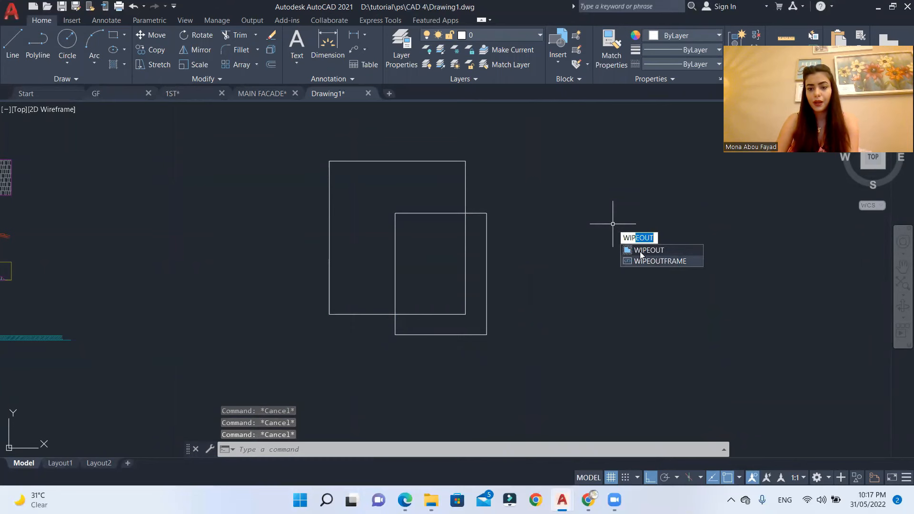
left_click(643, 251)
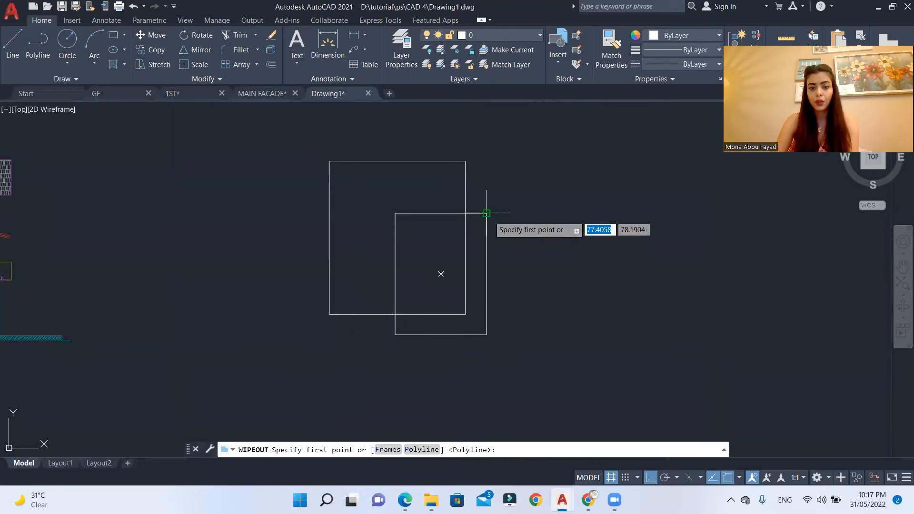
left_click(487, 335)
left_click(487, 335)
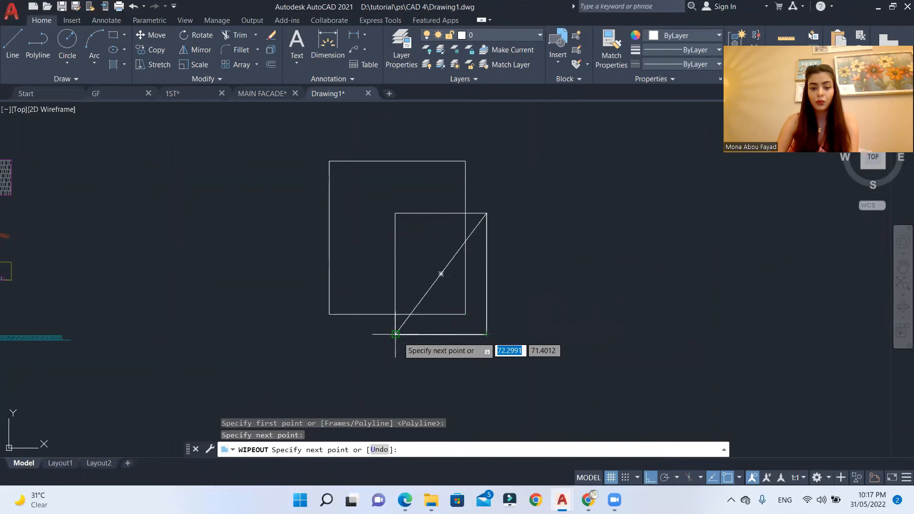
left_click(395, 335)
left_click(396, 214)
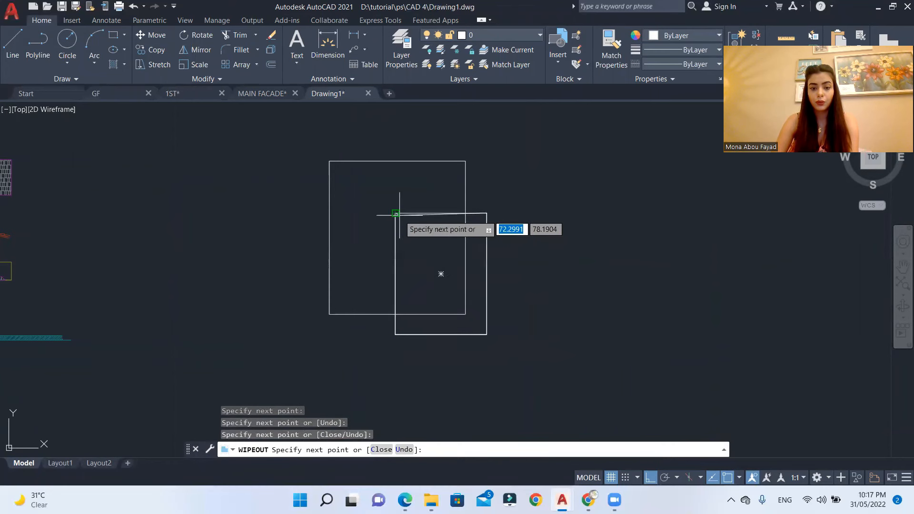
key("Return")
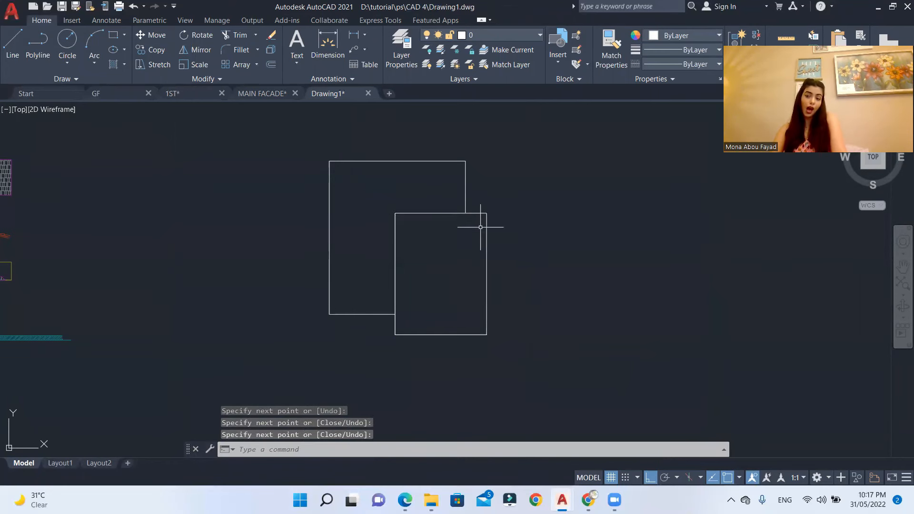
middle_click_drag(481, 238, 476, 255)
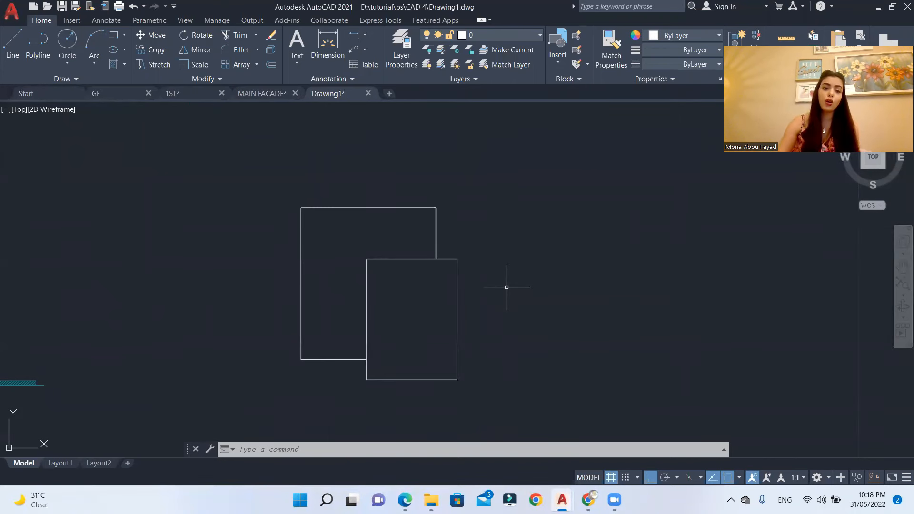
Create a freehand four-point wipeout overlapping the interior of the larger rectangle and the upper-left corner of the smaller one.
type("w")
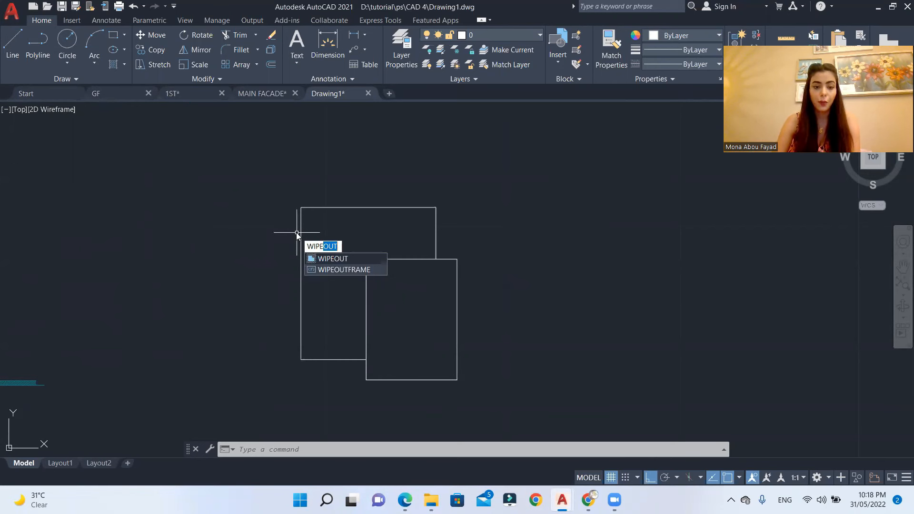
key("Return")
left_click(404, 238)
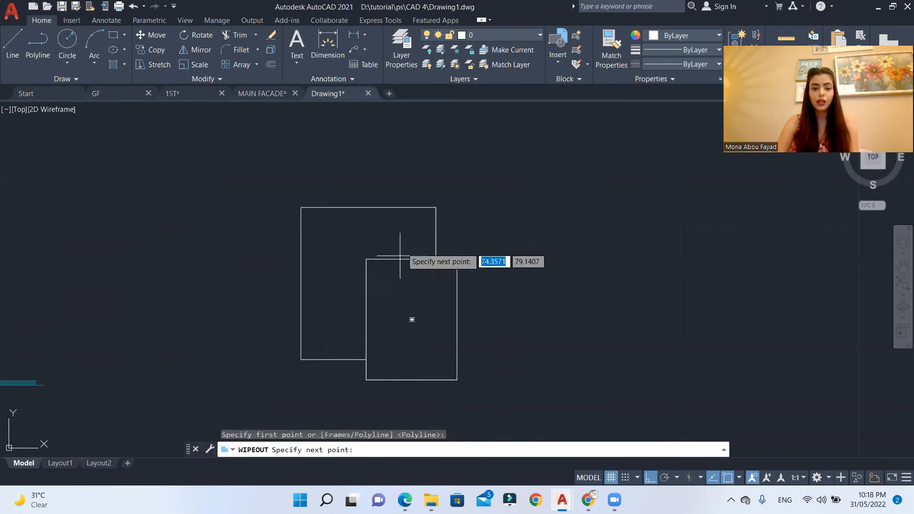
left_click(402, 308)
left_click(332, 303)
left_click(332, 234)
key("Return")
type("B")
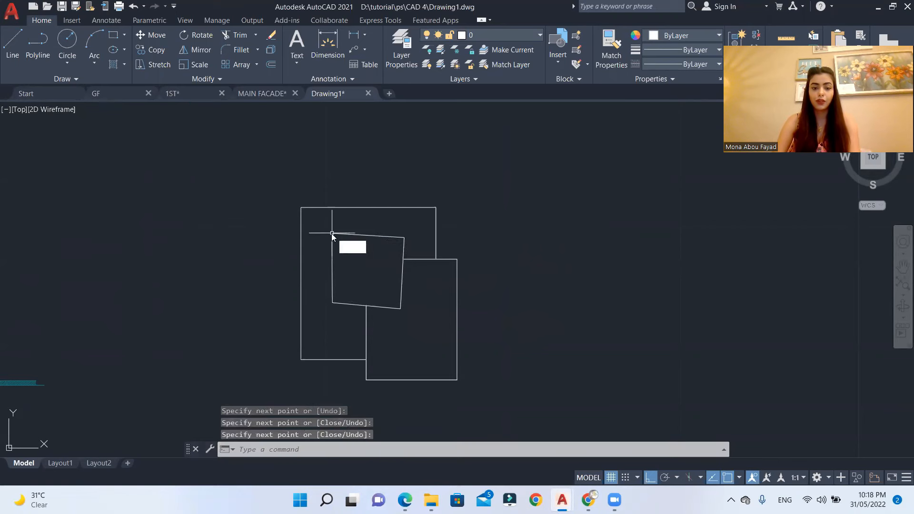
key("Escape")
scroll(487, 284, "down", 8)
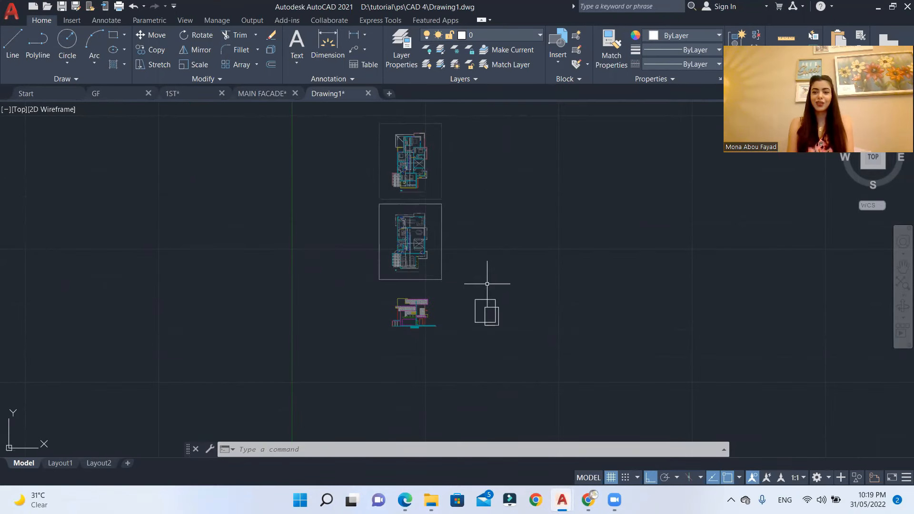